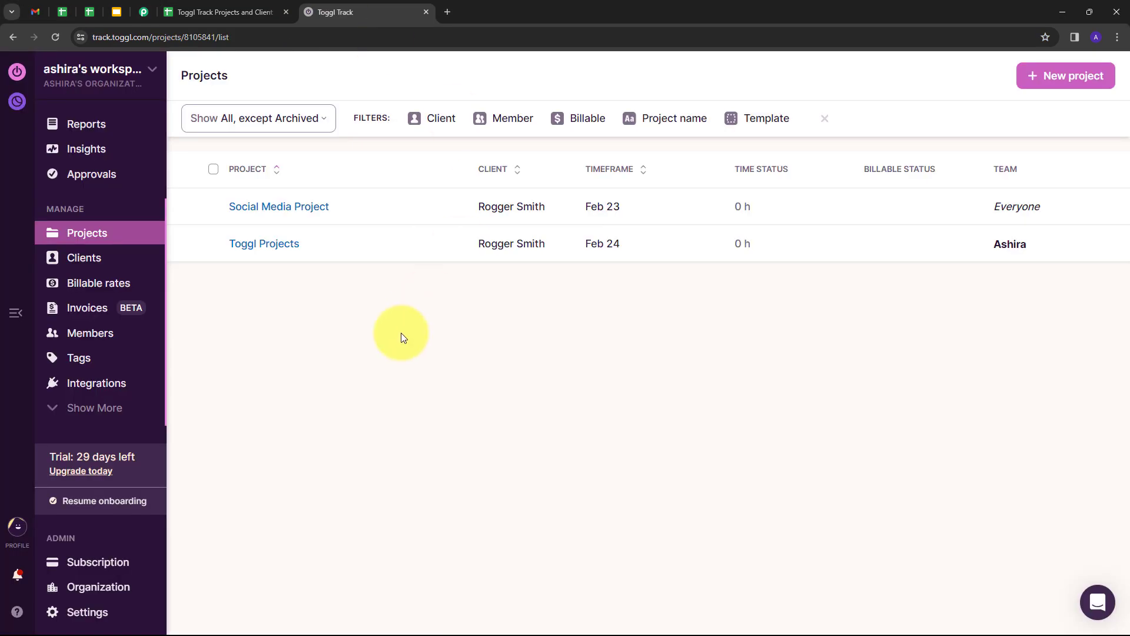
- Review the Toggl Track Projects and Client spreadsheet, and return to the Toggl Track projects list
click(254, 14)
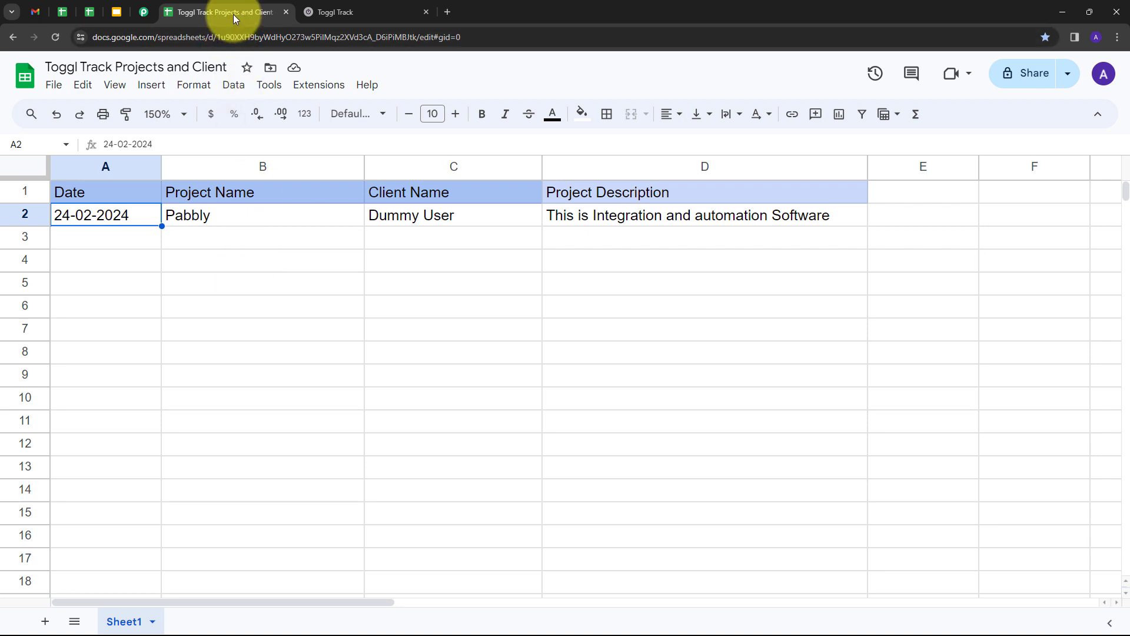
click(333, 12)
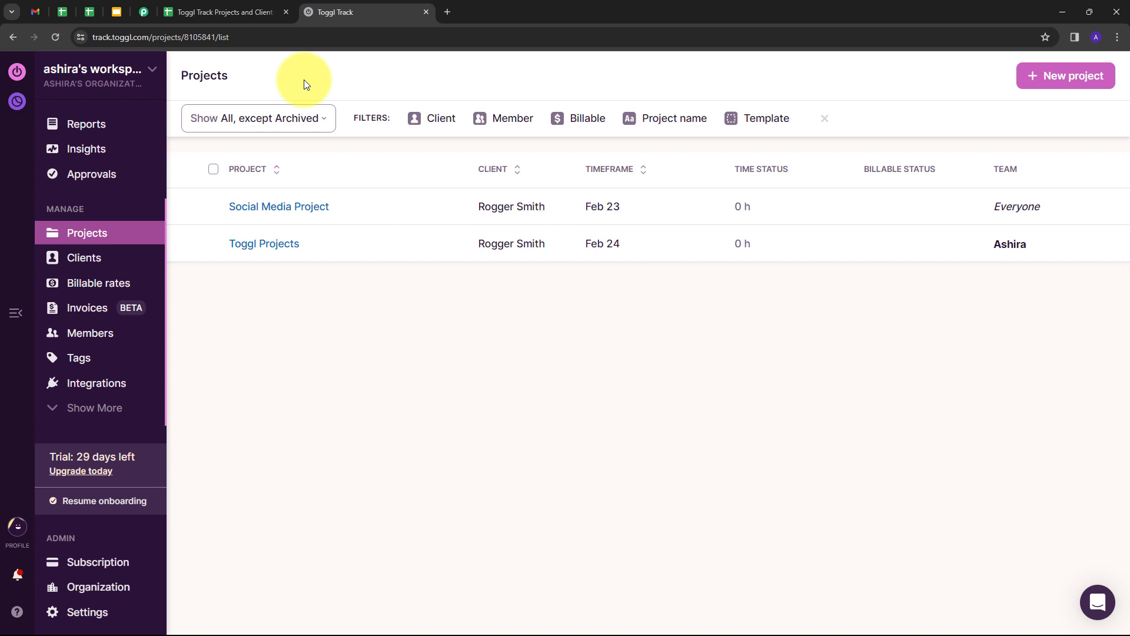
- Open the Pabbly Connect website in a new browser tab, sign in, and access the Pabbly Connect dashboard
click(447, 13)
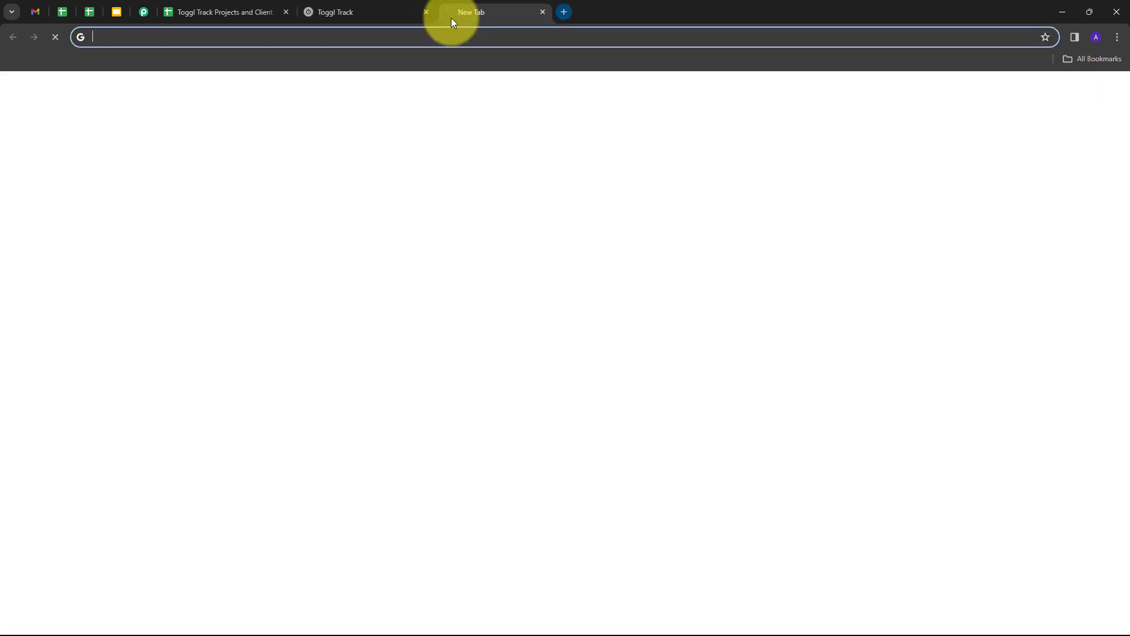
text(pabbl)
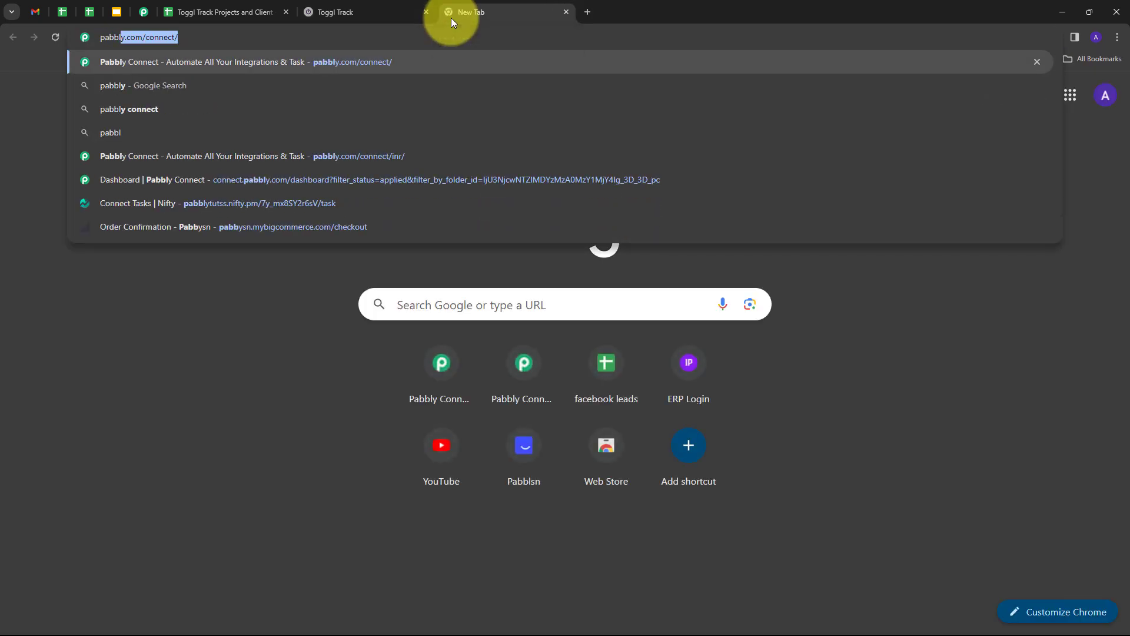
text(y)
key(Return)
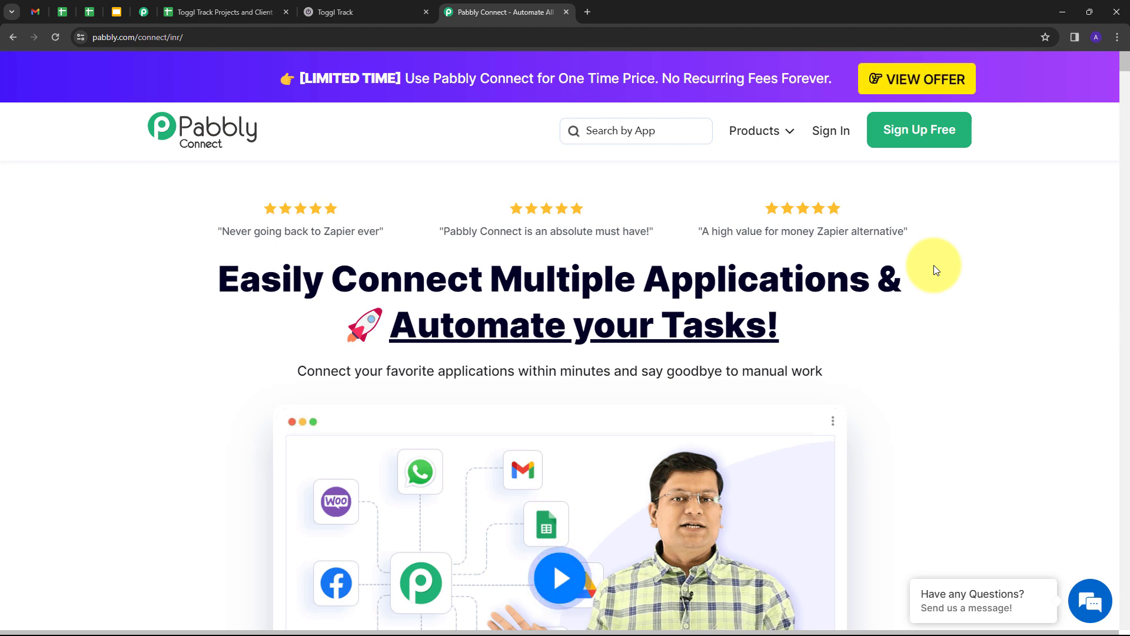
click(831, 135)
scroll(376, 173, down, 1)
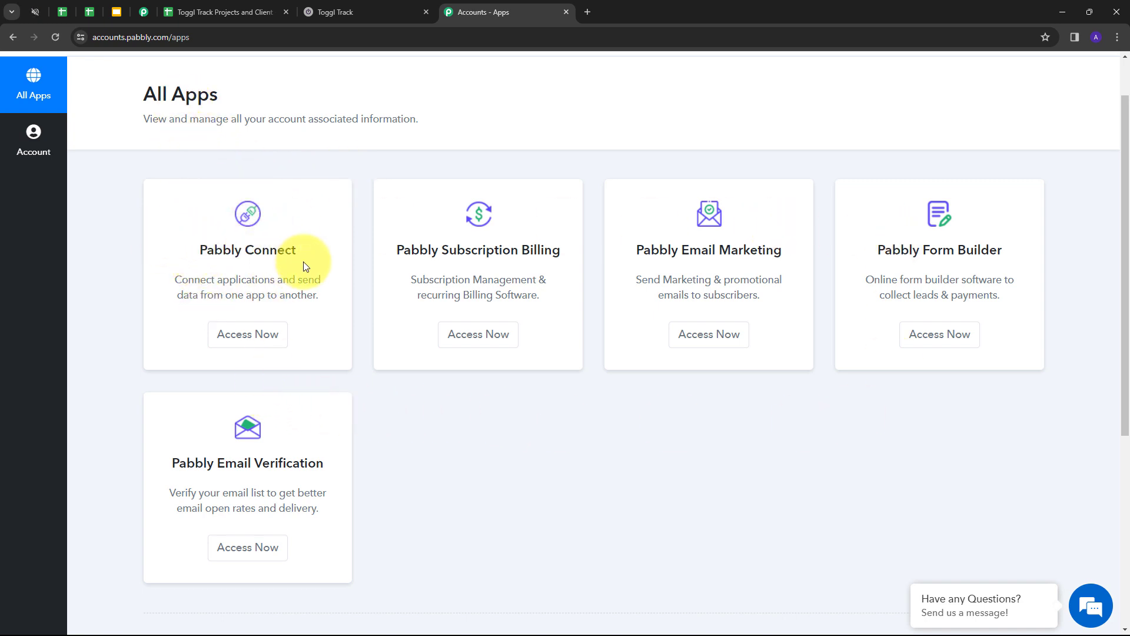
click(237, 333)
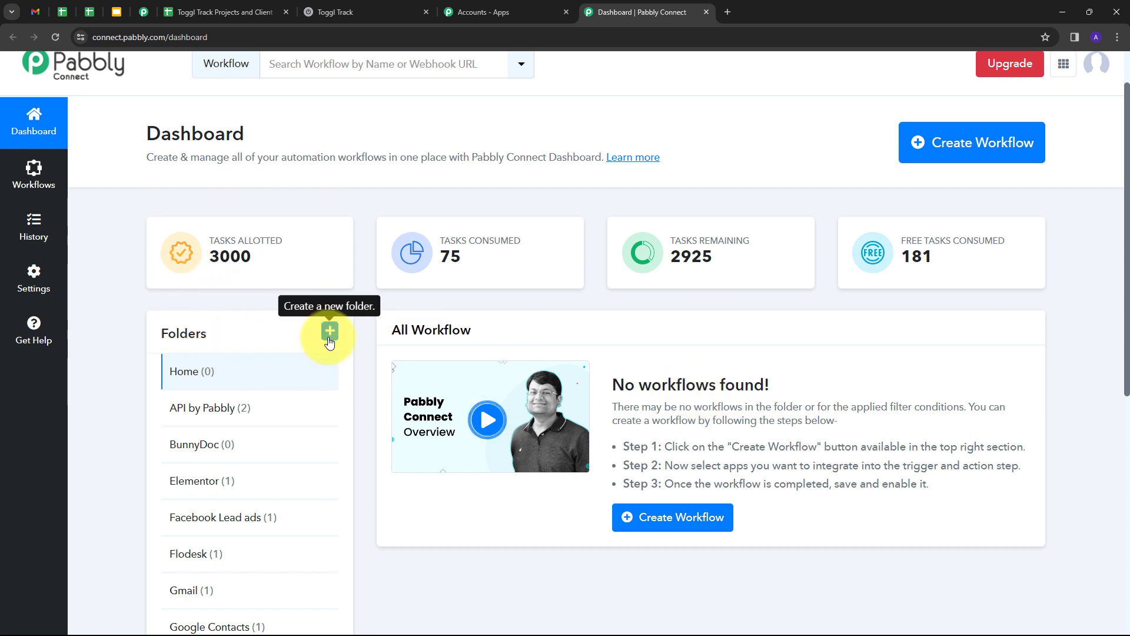
- Create a workflow in the Home folder with the copied name beginning "Create Toggl Track Project & Add Clients from Google Sheets"
scroll(322, 349, down, 1)
scroll(282, 394, up, 2)
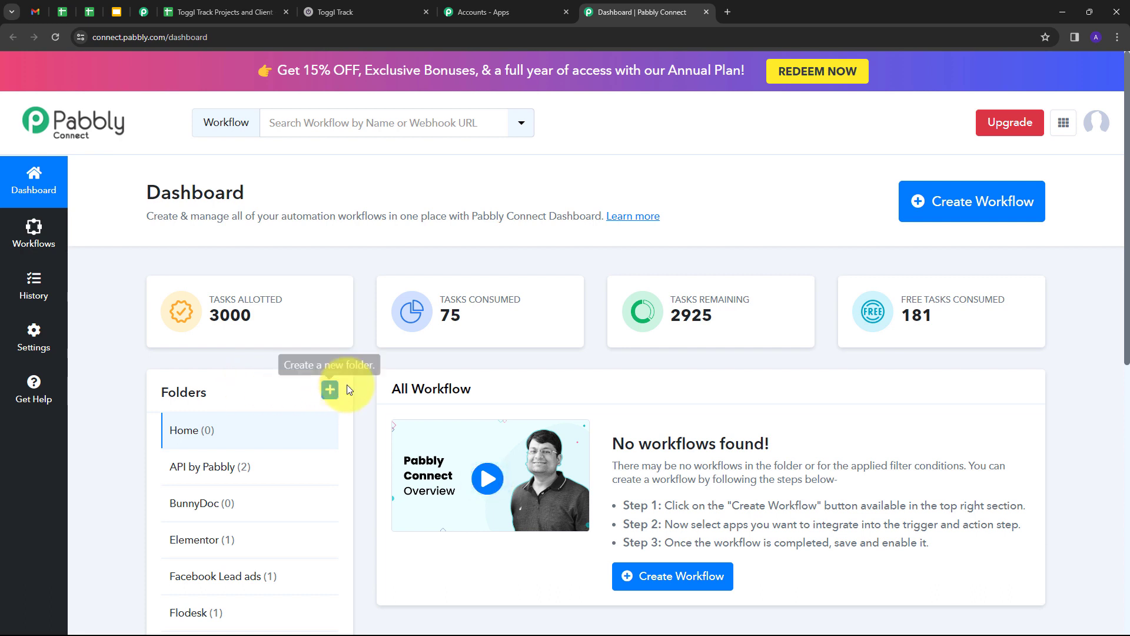
click(950, 216)
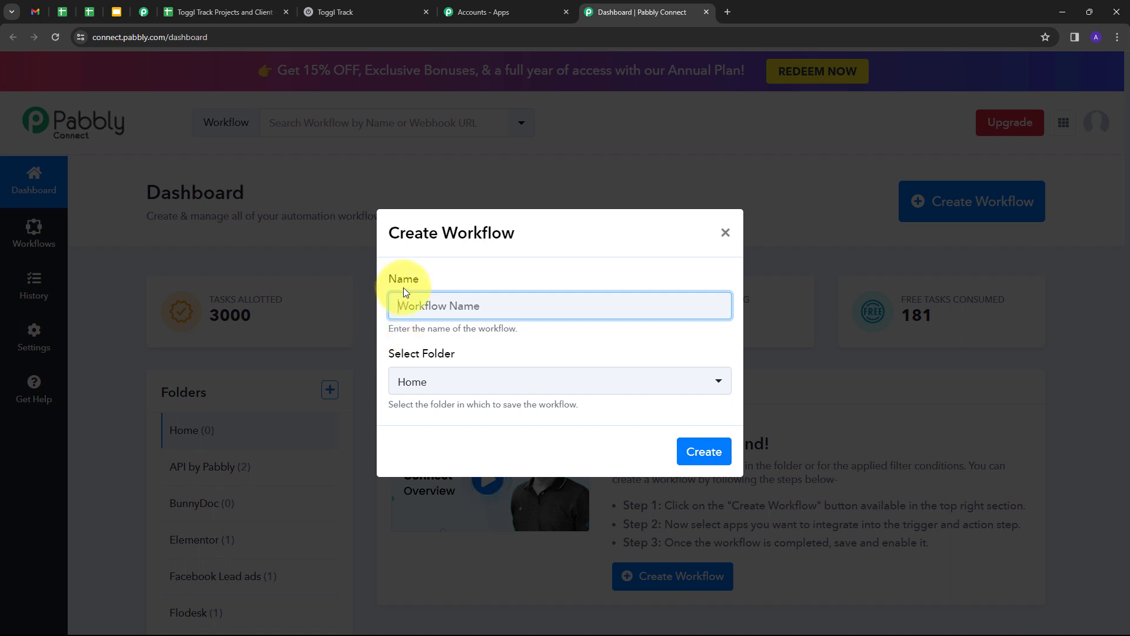
key(ctrl+v)
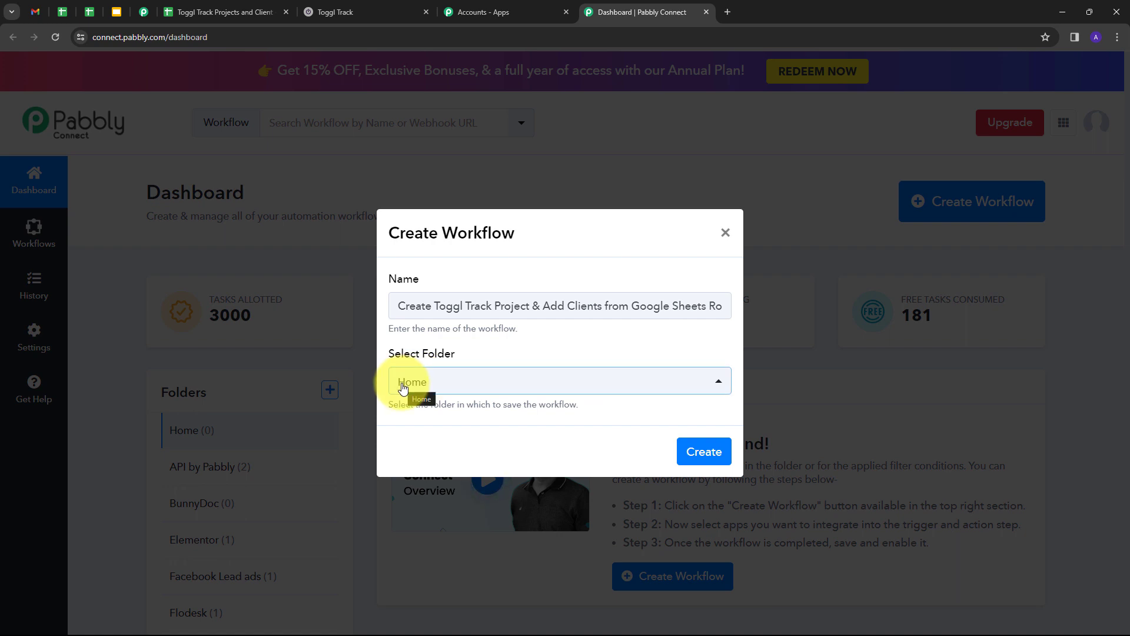
click(706, 451)
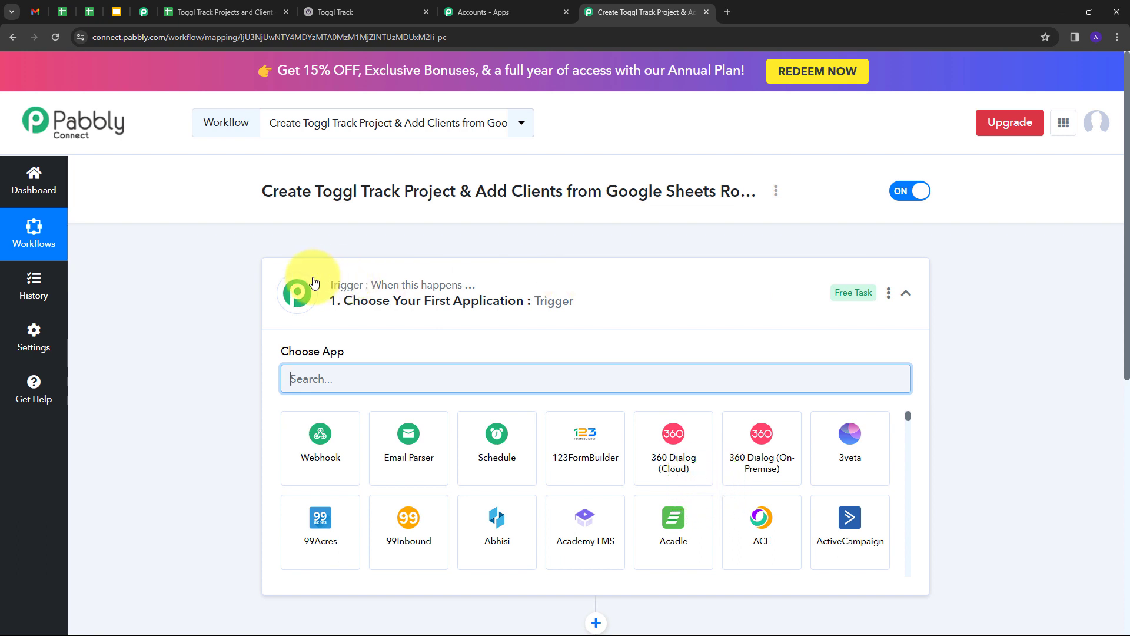
- Set the workflow's trigger to Google Sheets with the event New or Updated Spreadsheet Row
scroll(454, 268, down, 4)
scroll(292, 274, up, 1)
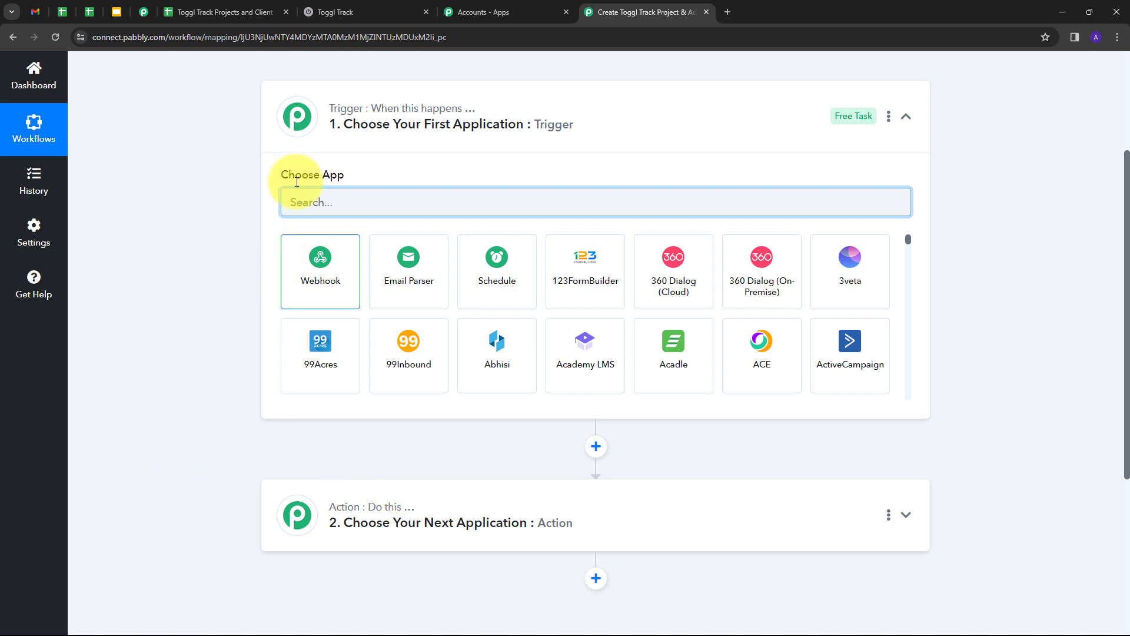
mouse_move(334, 118)
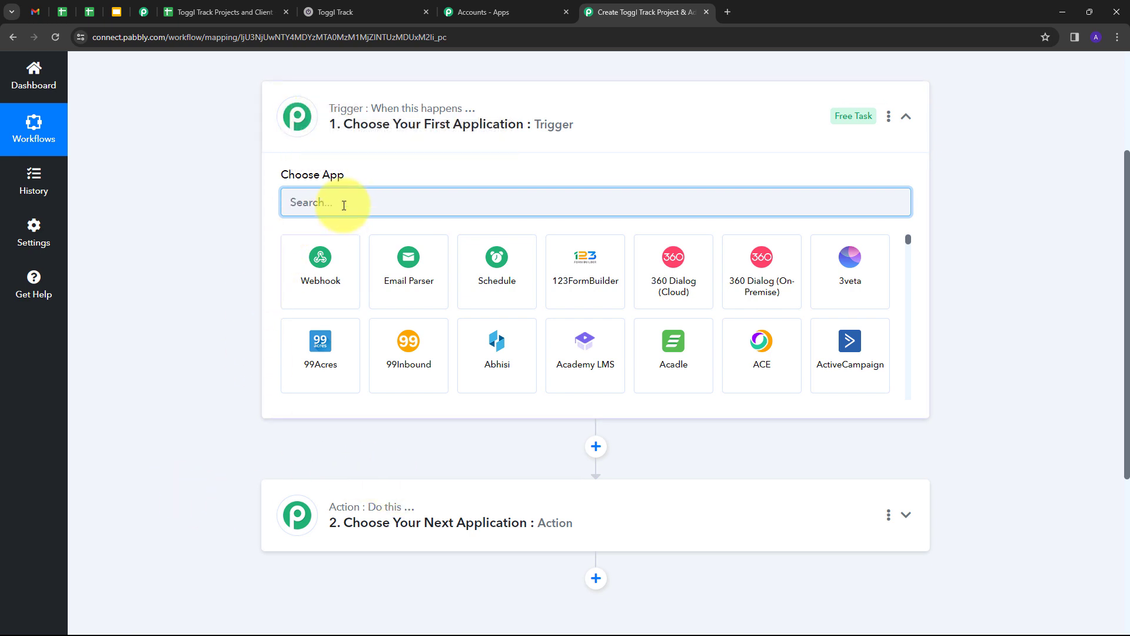
text(Go)
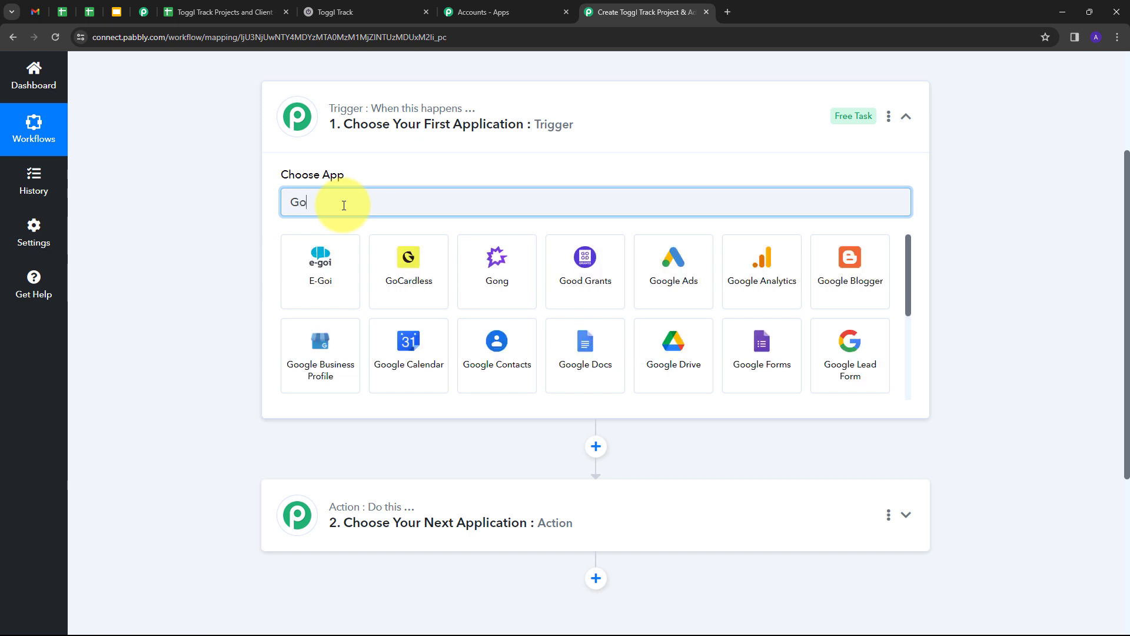
text(ogle)
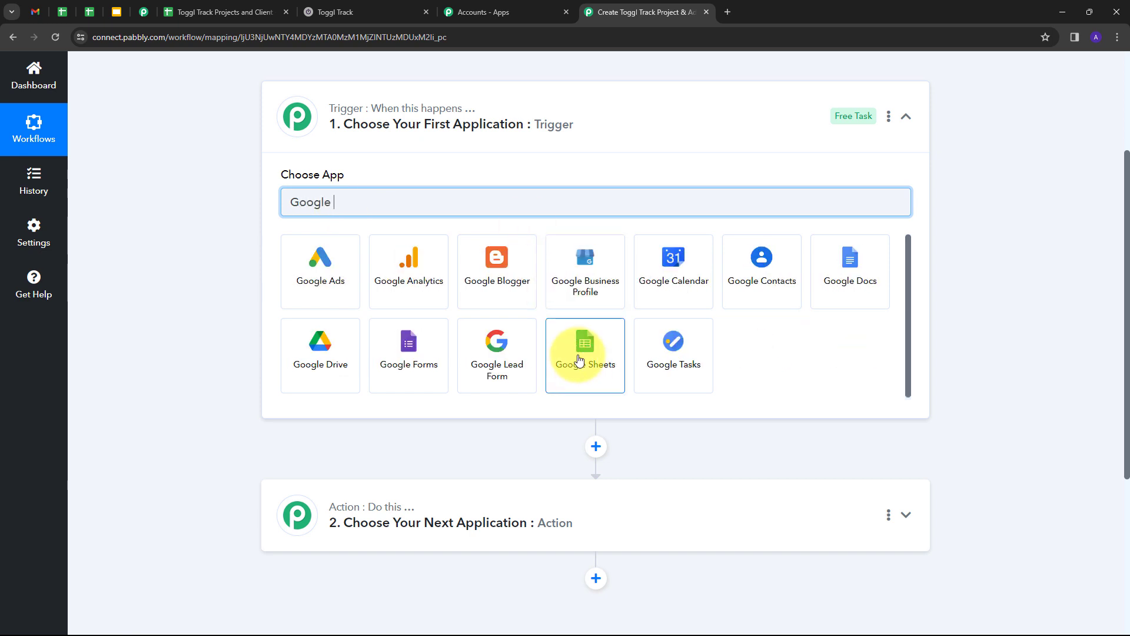
click(579, 361)
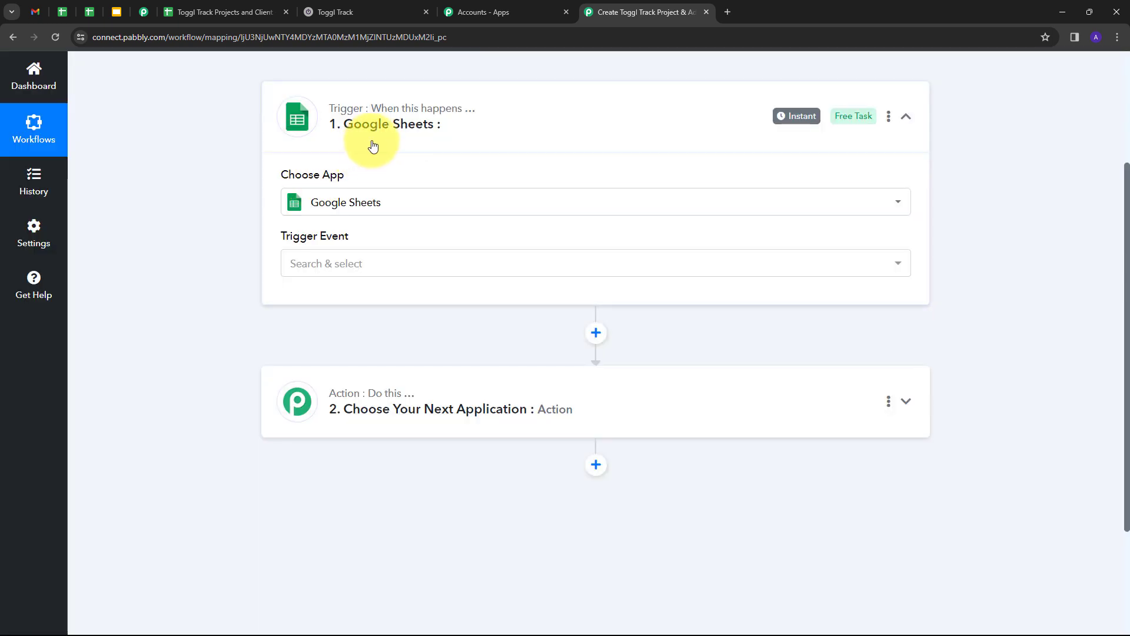
click(368, 263)
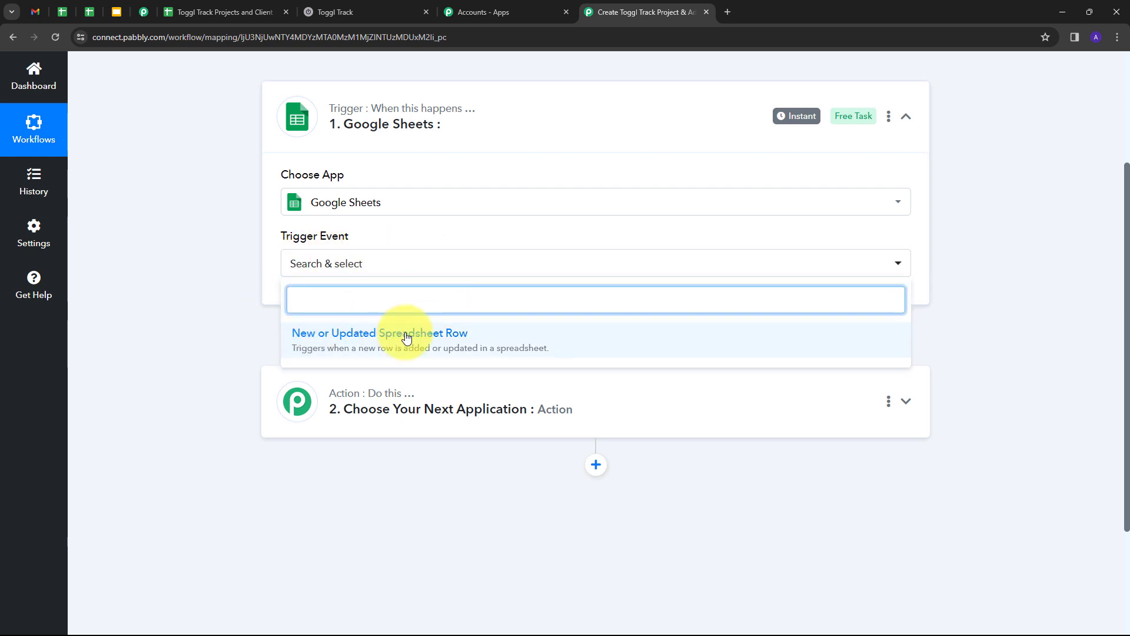
click(406, 335)
- Review the webhook setup instructions of the Google Sheets trigger and copy its webhook URL
scroll(400, 177, down, 1)
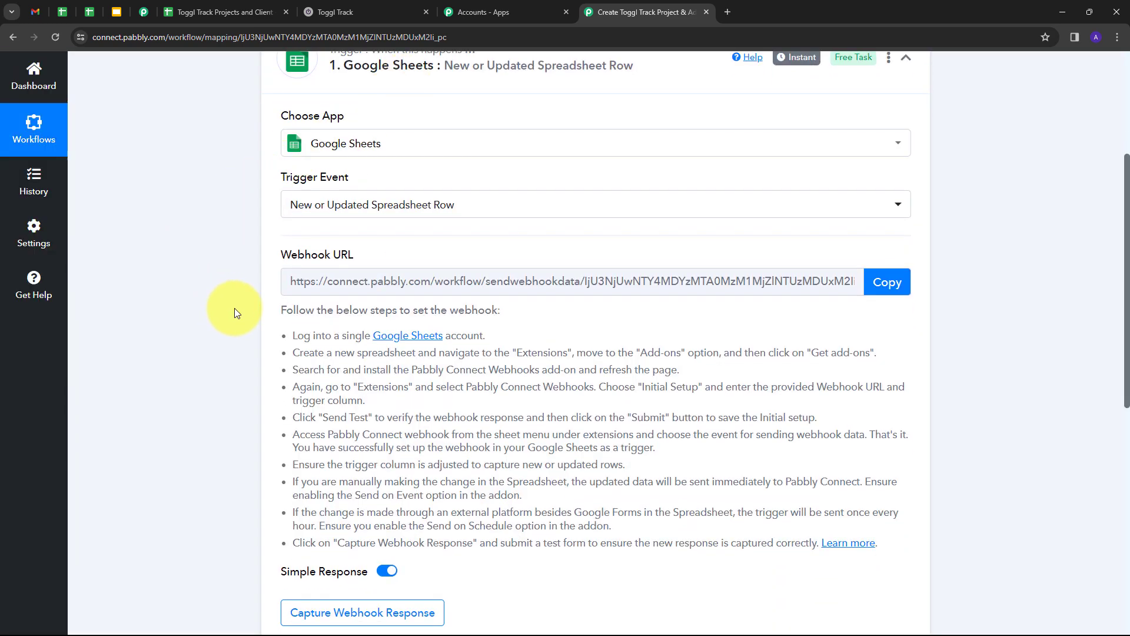
drag(288, 334, 918, 542)
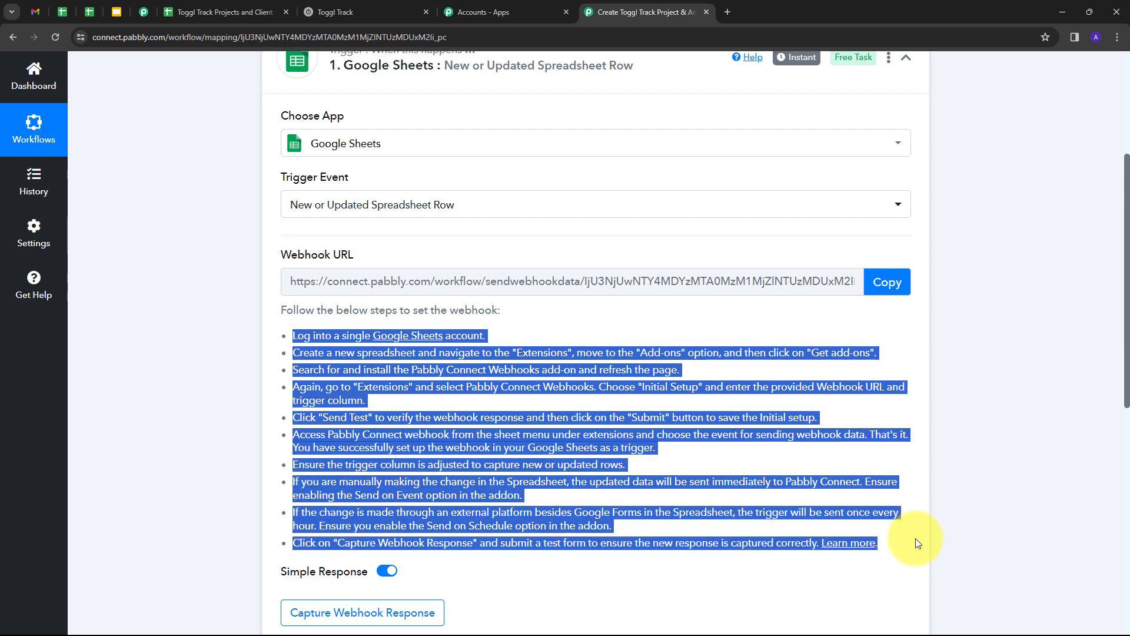
click(887, 284)
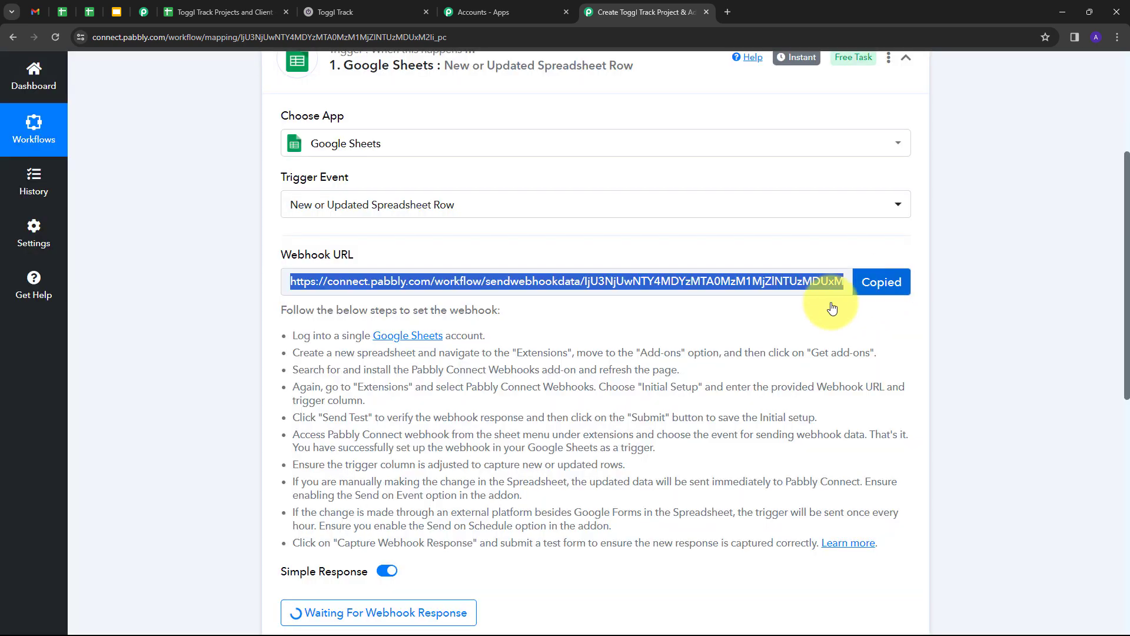
- Switch to the Toggl Track Projects and Client spreadsheet and look up the Pabbly Connect Webhooks add-on in the Google Workspace Marketplace
click(226, 13)
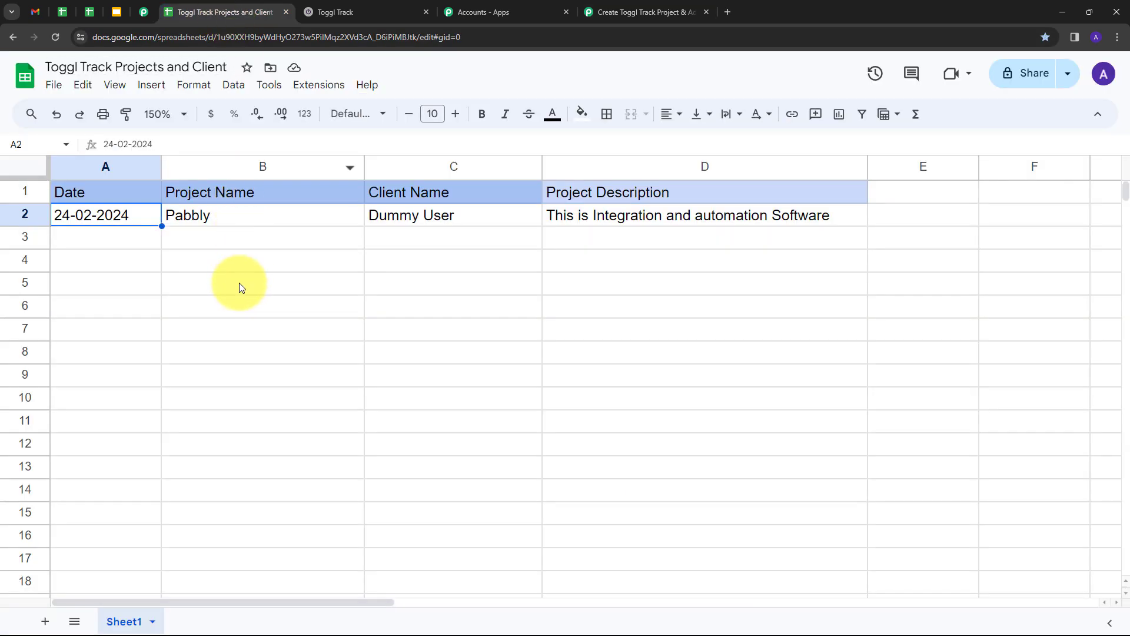
click(323, 88)
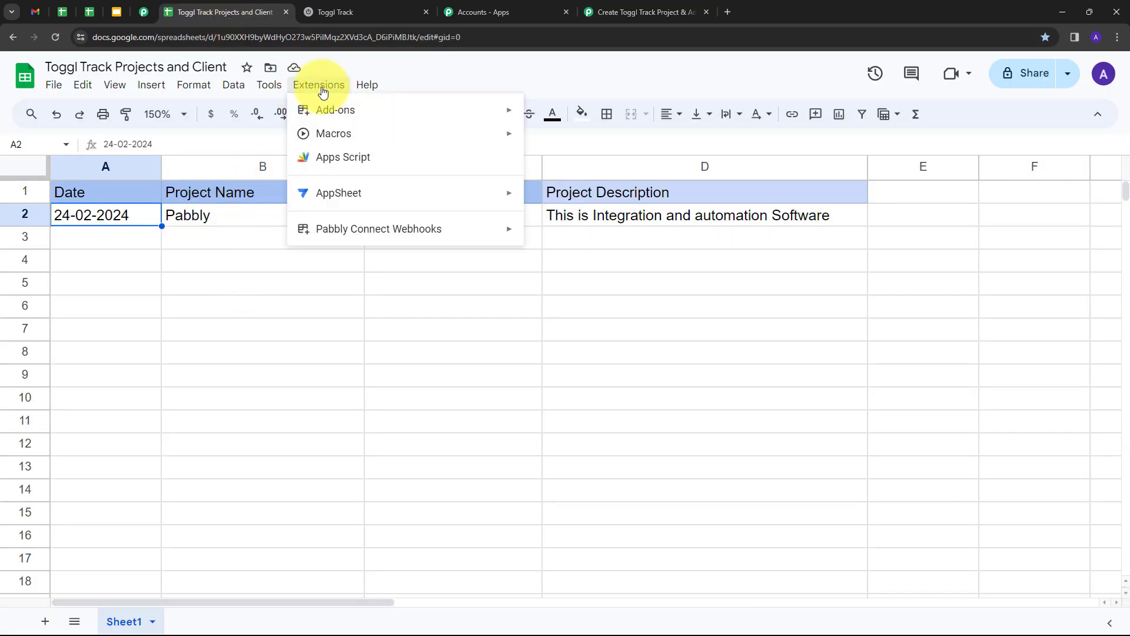
mouse_move(421, 108)
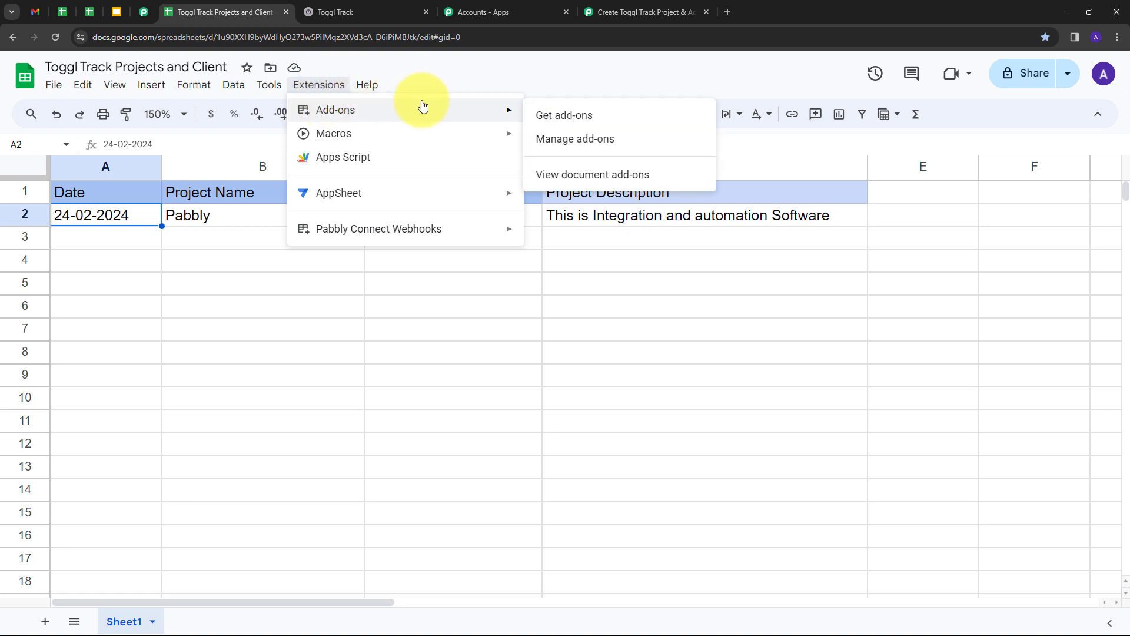
click(572, 119)
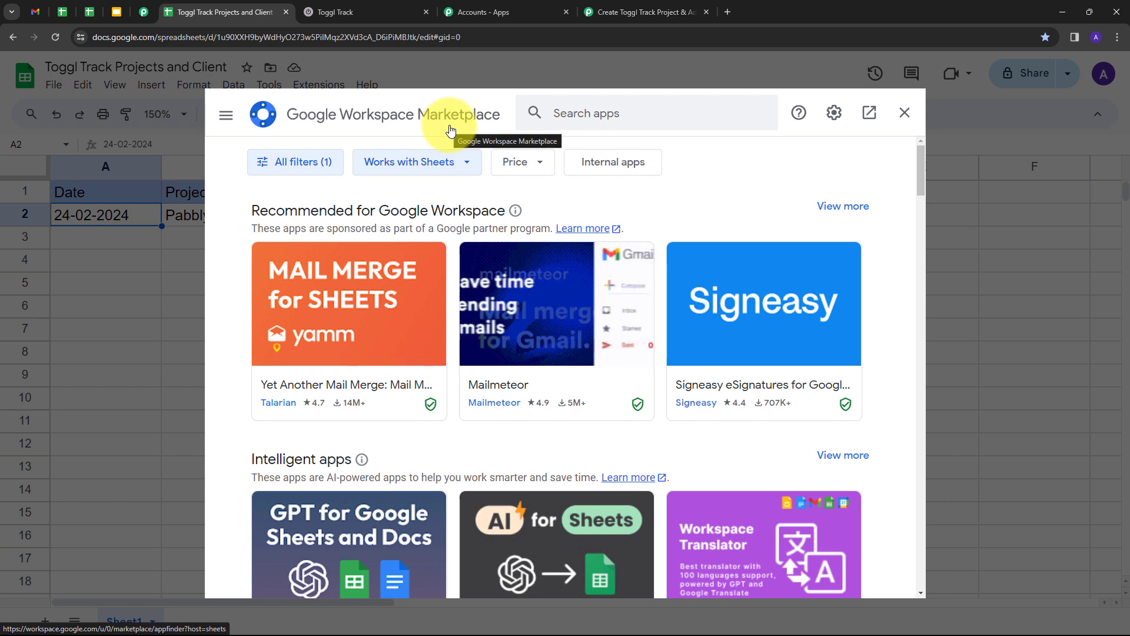
click(585, 113)
text(p)
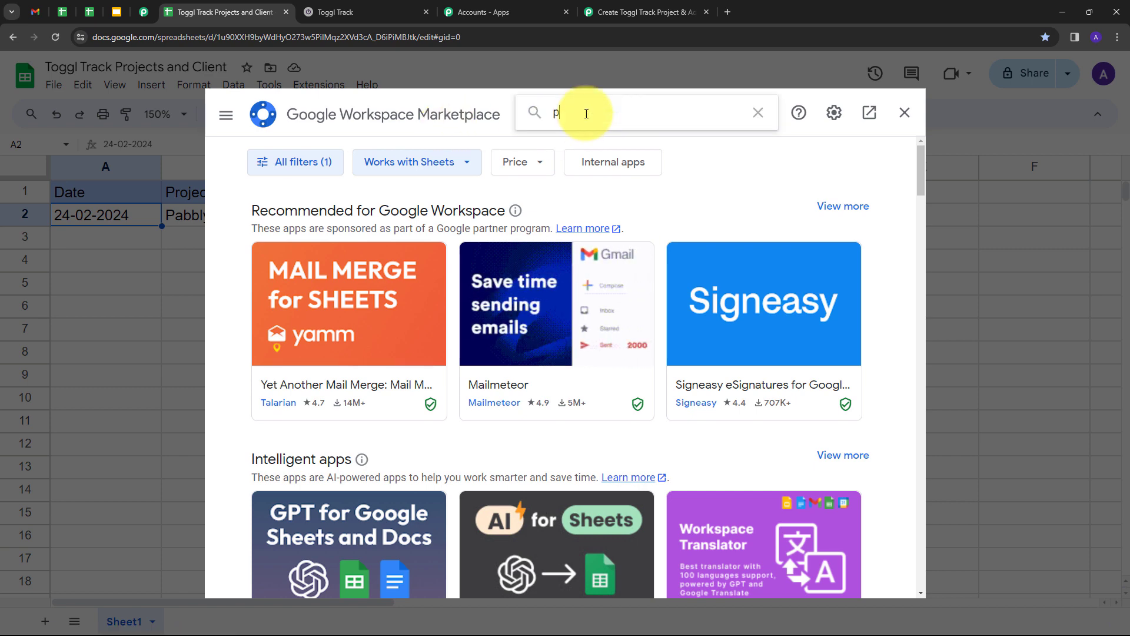
text(abb)
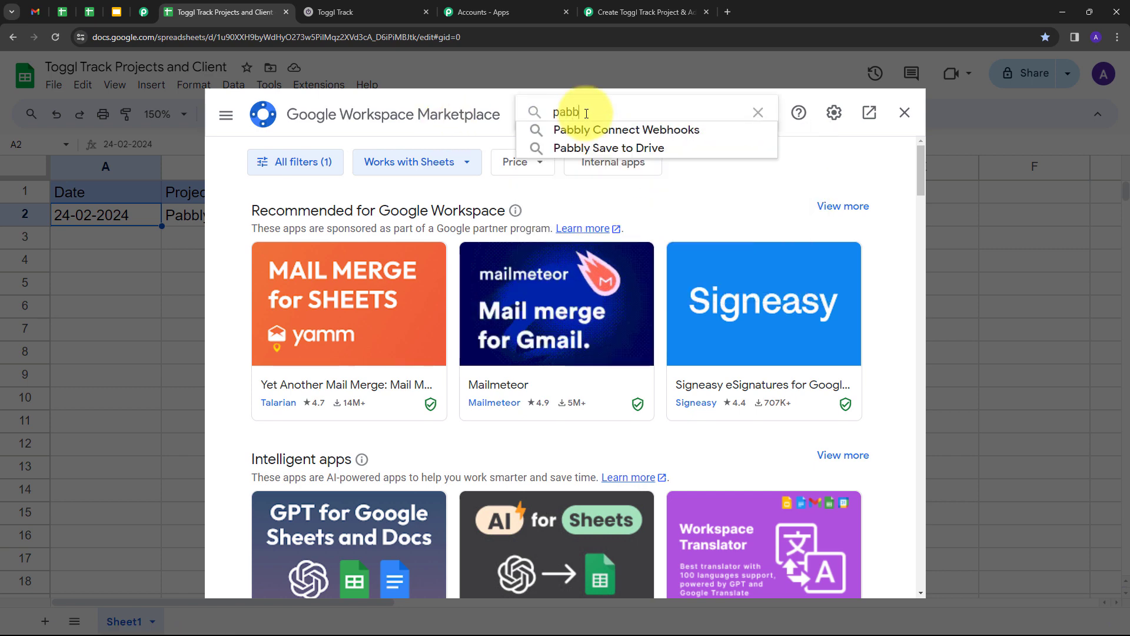
click(595, 128)
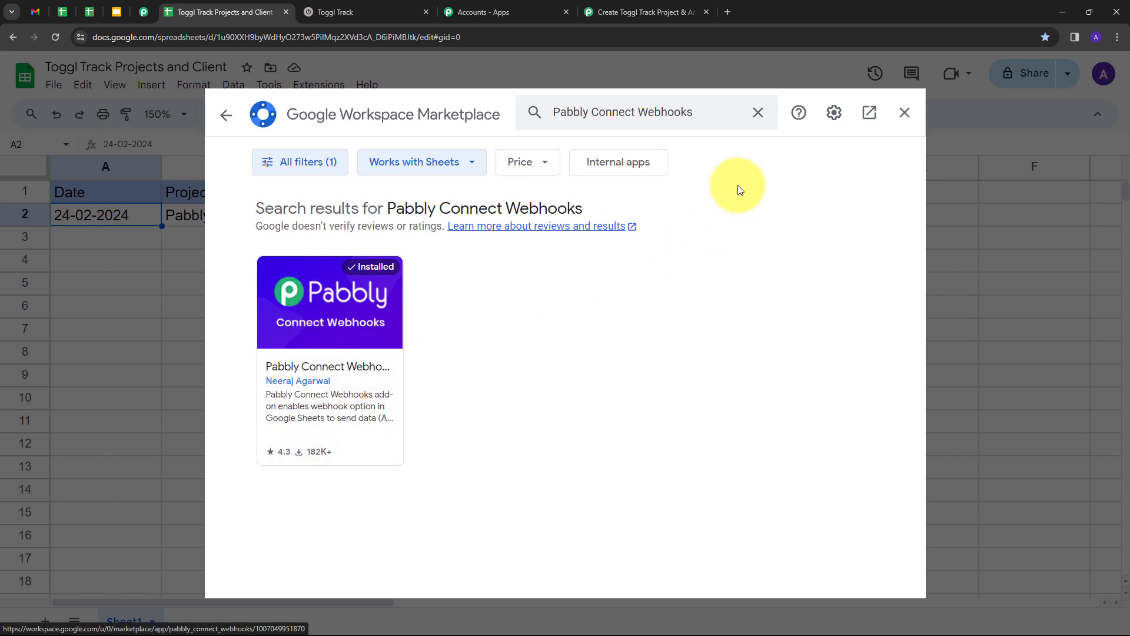
click(905, 112)
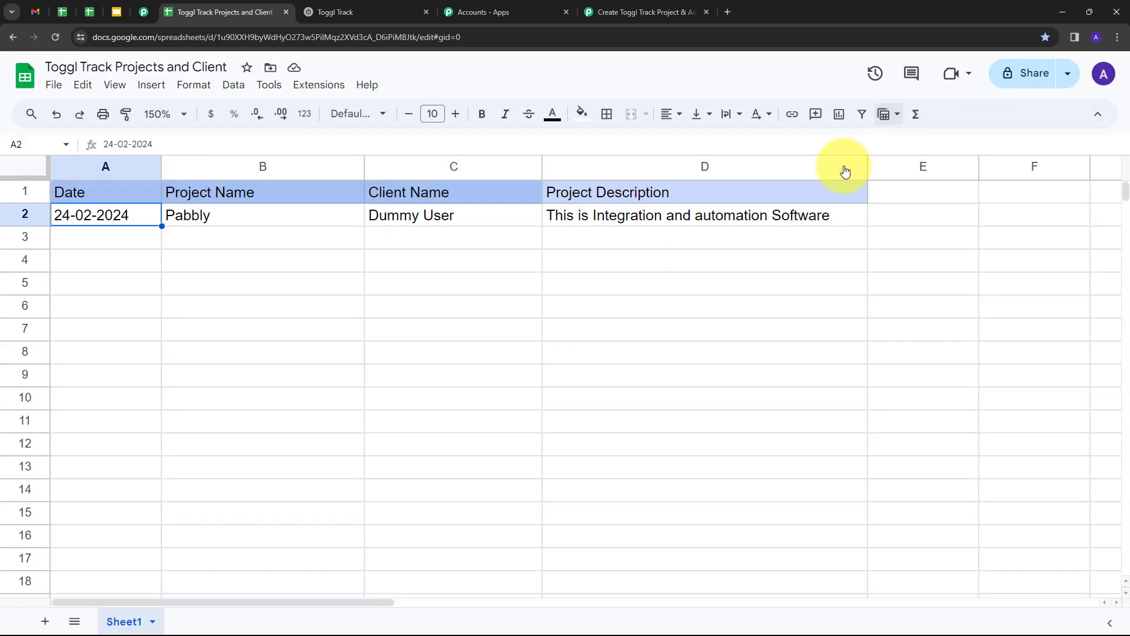
- In the Pabbly Connect Webhooks initial setup, enter the copied webhook URL, set the trigger column to D, and send a test
click(320, 87)
mouse_move(329, 231)
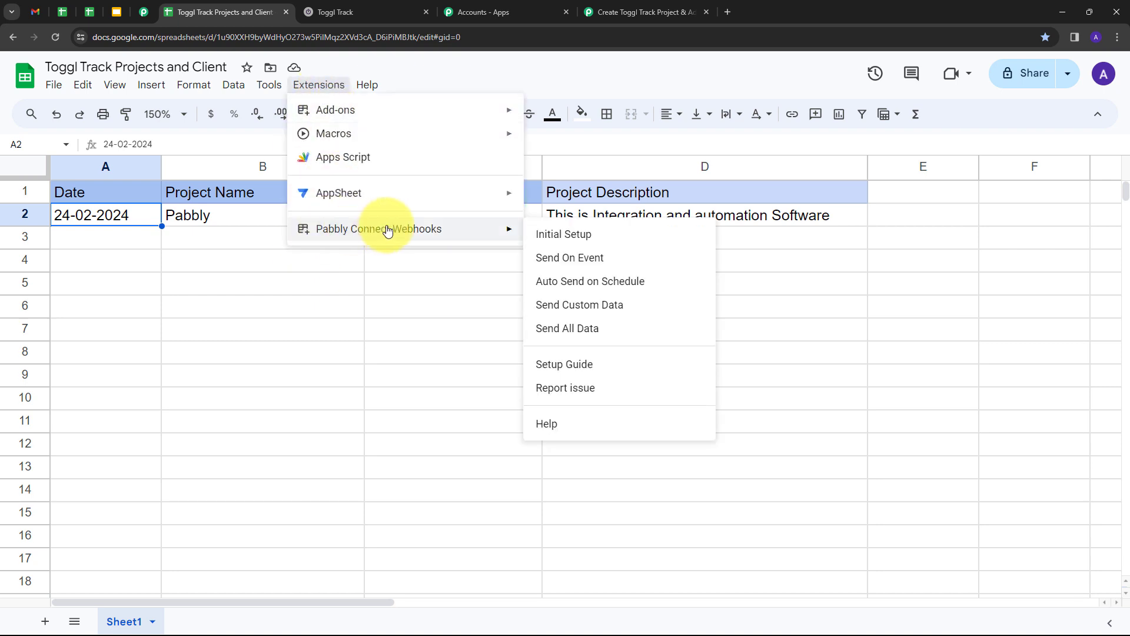
click(564, 235)
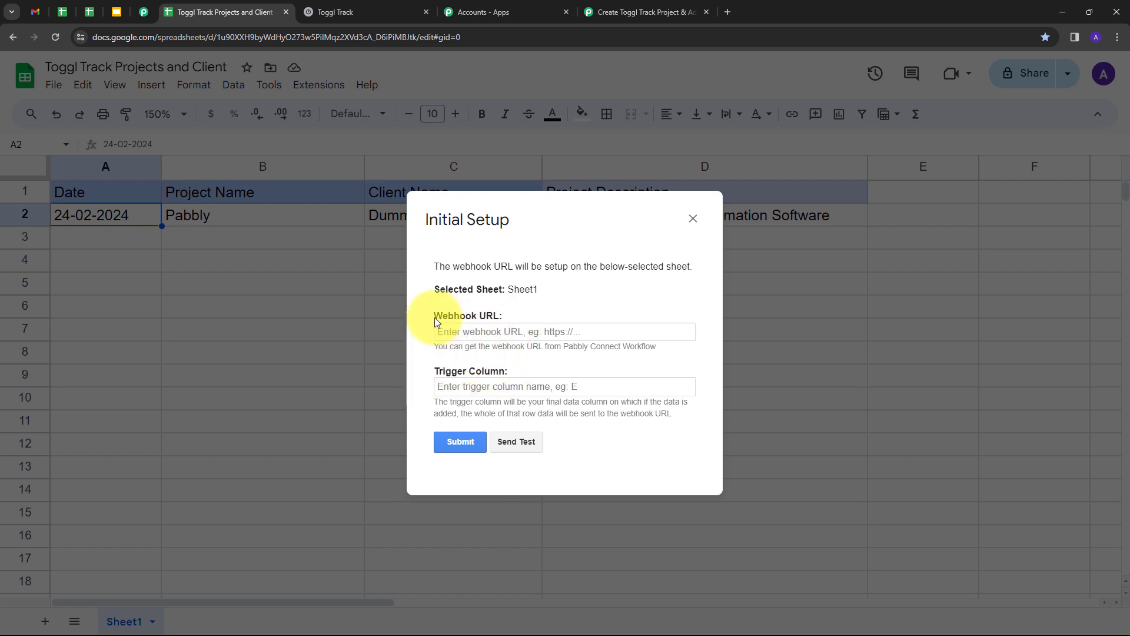
click(463, 333)
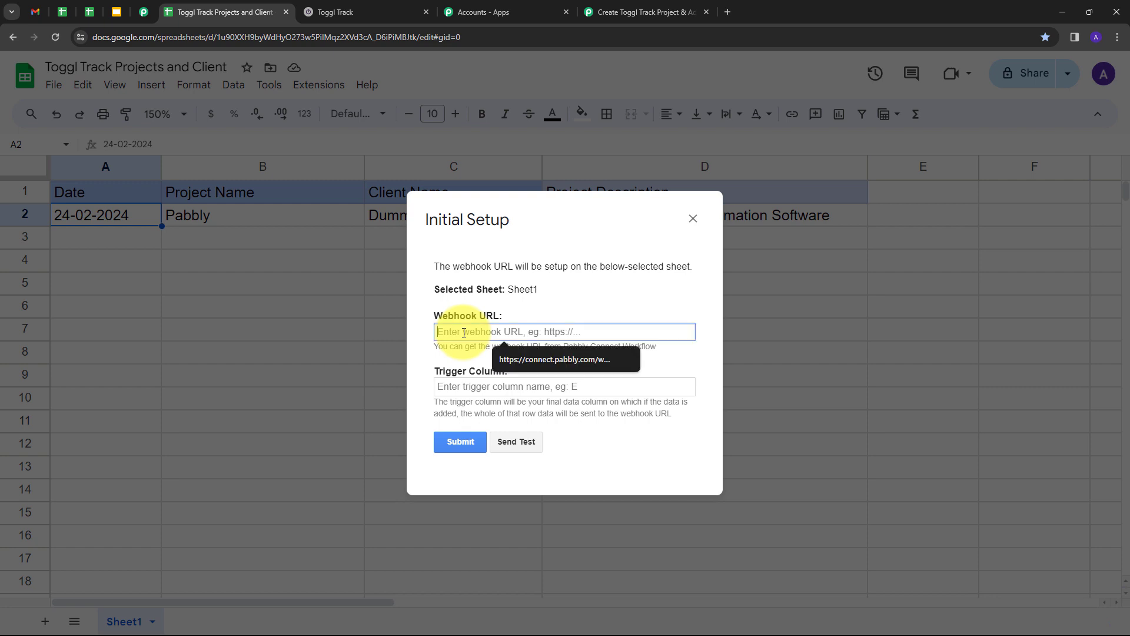
key(ctrl+v)
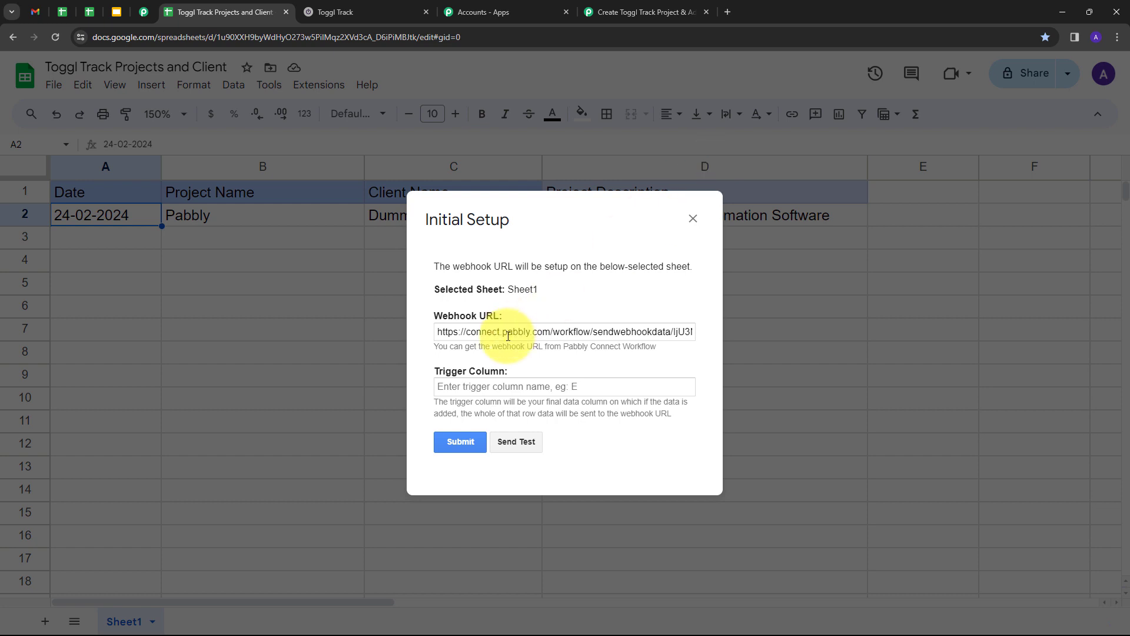
click(463, 388)
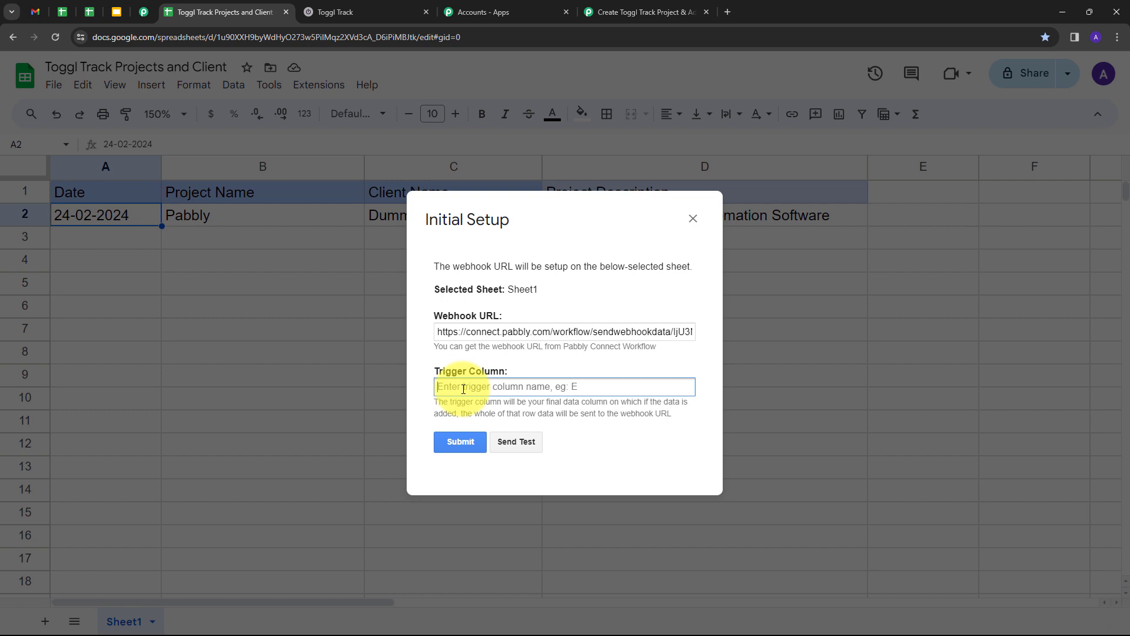
text(D)
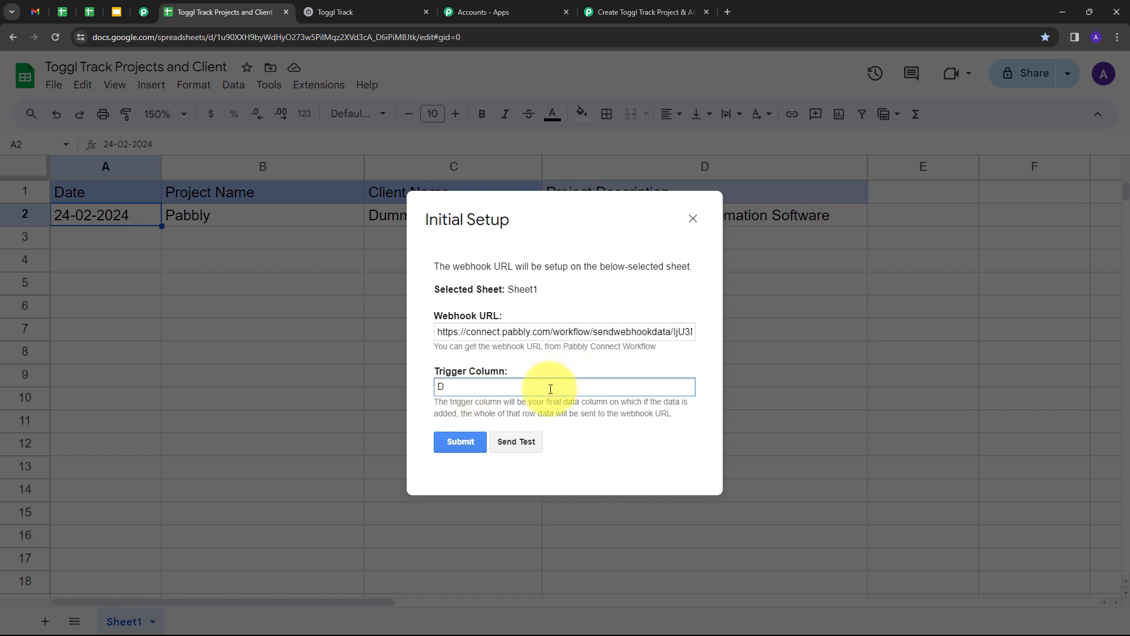
click(518, 443)
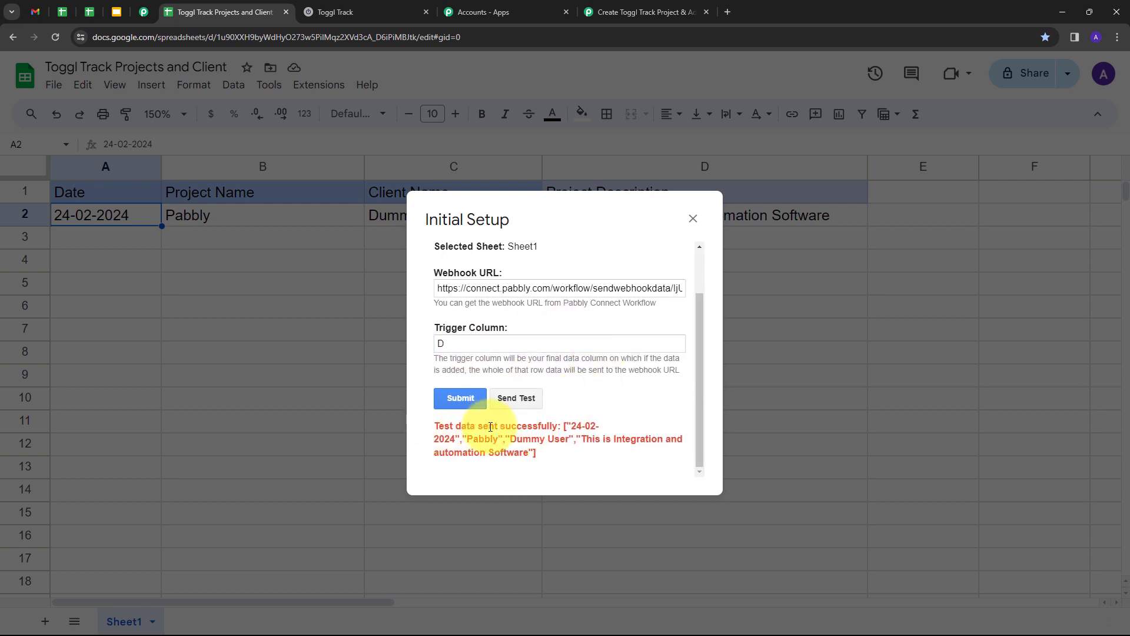
- Submit the Pabbly Connect Webhooks initial setup, close it, and enable Send On Event for the spreadsheet
scroll(465, 431, up, 1)
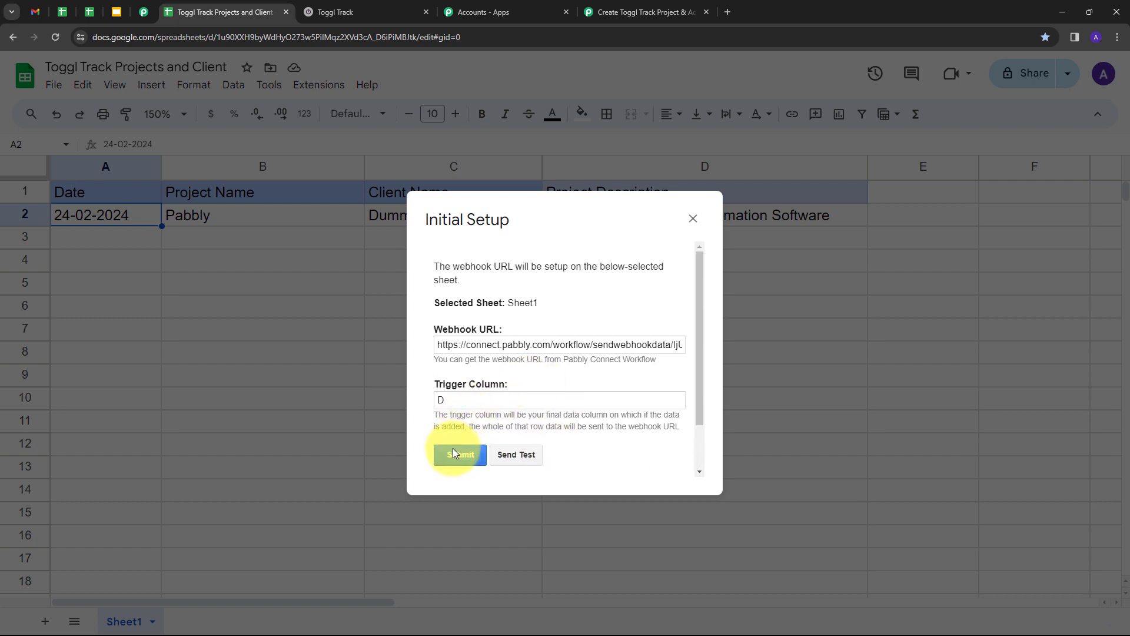
scroll(584, 393, down, 1)
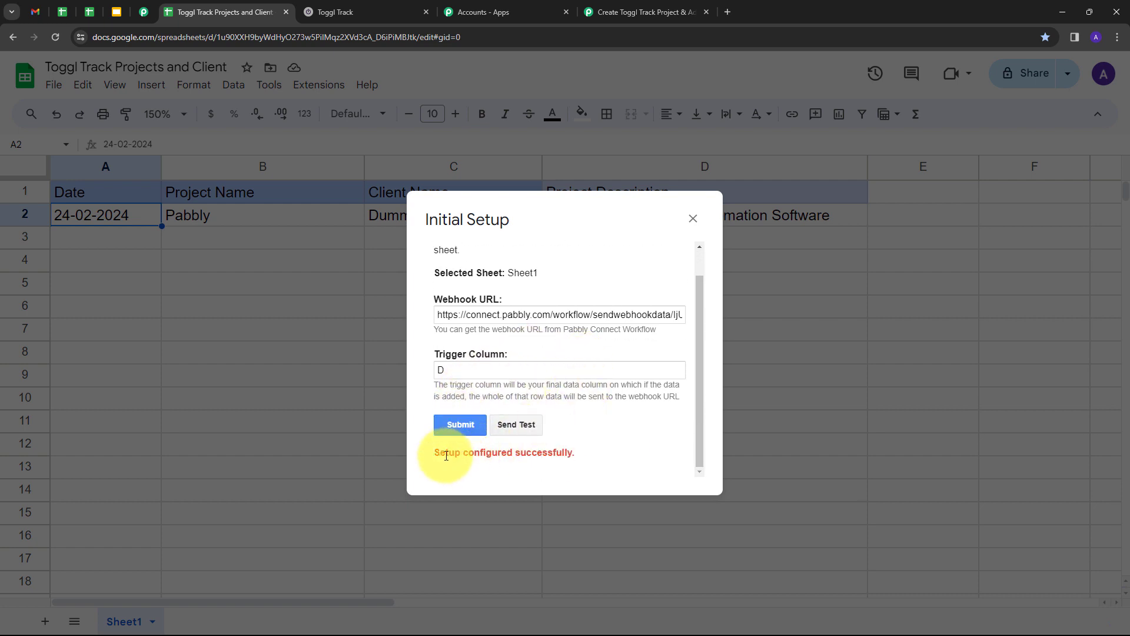
click(692, 219)
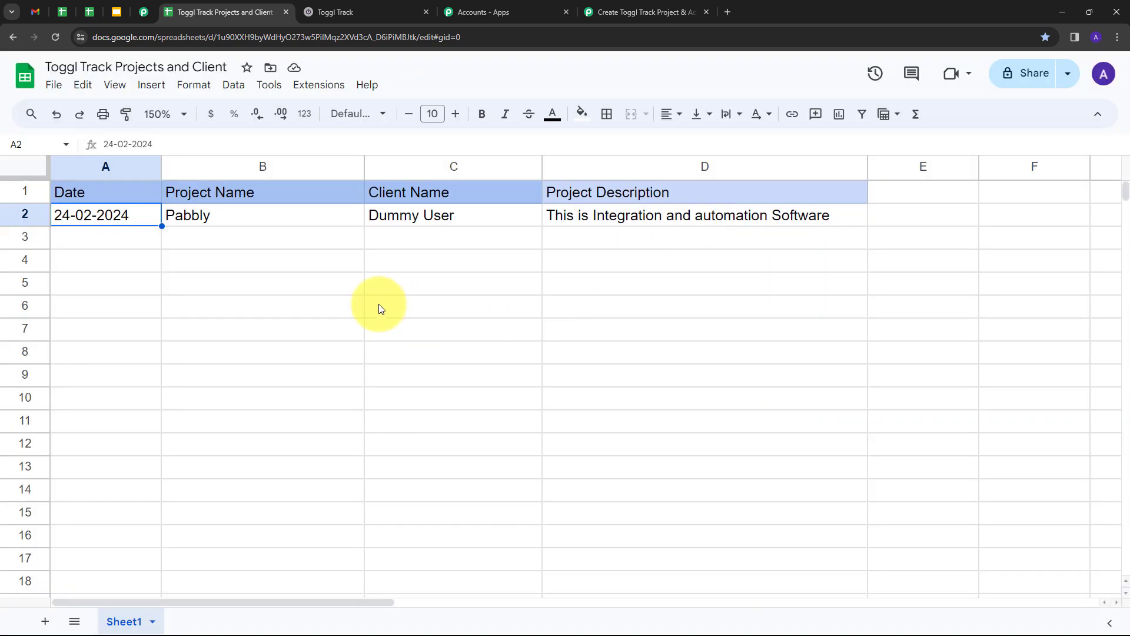
click(318, 86)
mouse_move(332, 235)
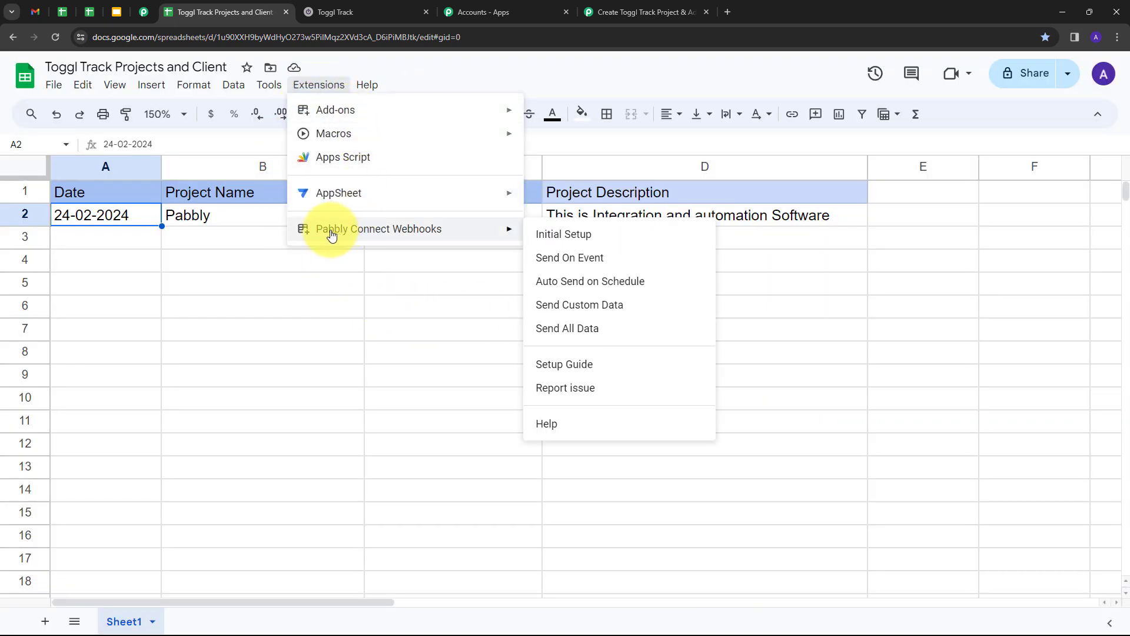
click(548, 263)
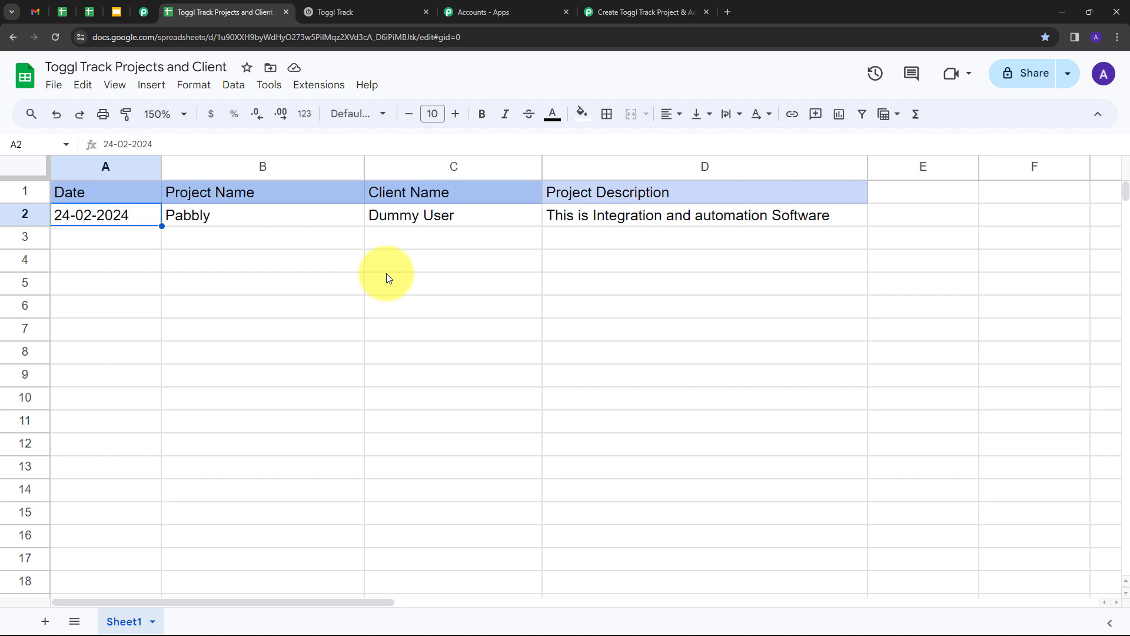
- Switch to the Pabbly Connect workflow and review the captured webhook response, including trigger column, spreadsheet name, project name, description, date and client name
click(613, 7)
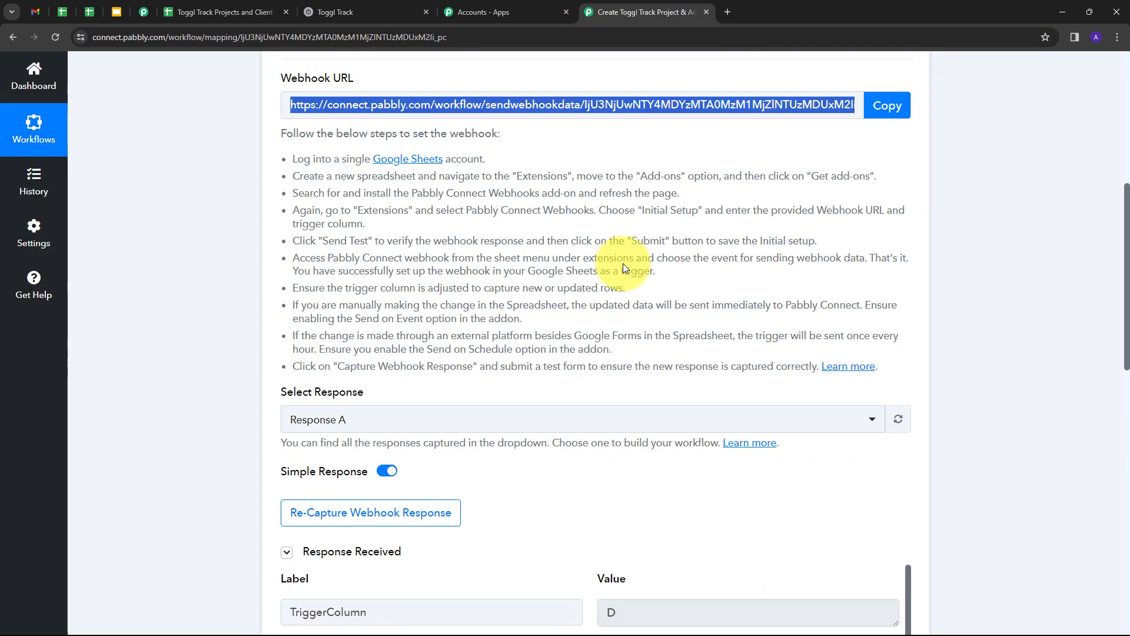
scroll(624, 268, down, 6)
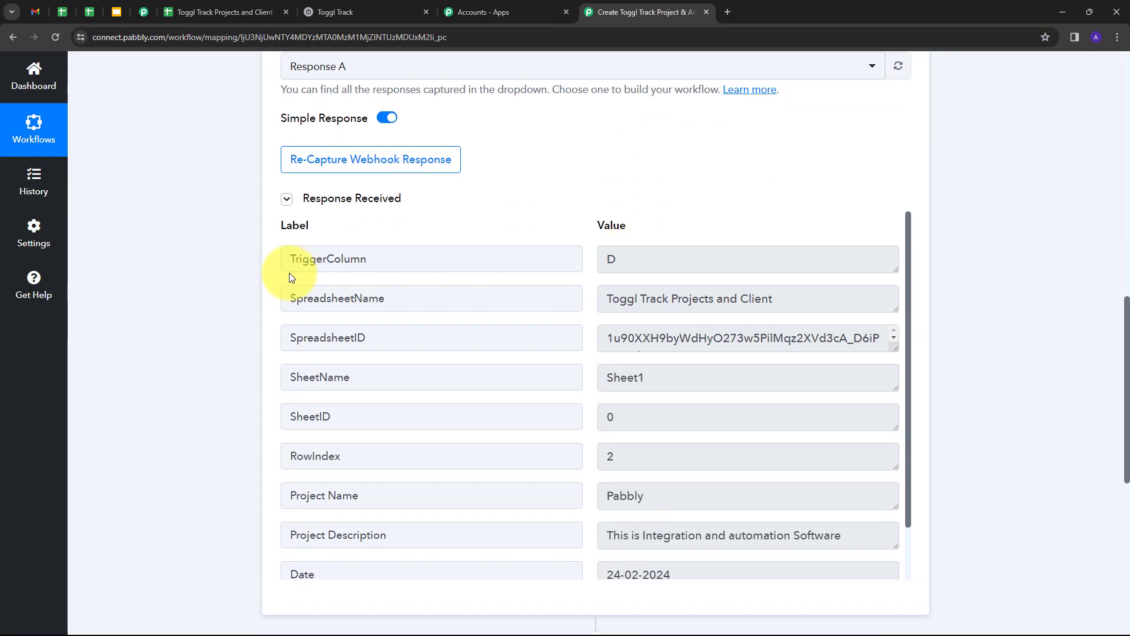
double_click(664, 258)
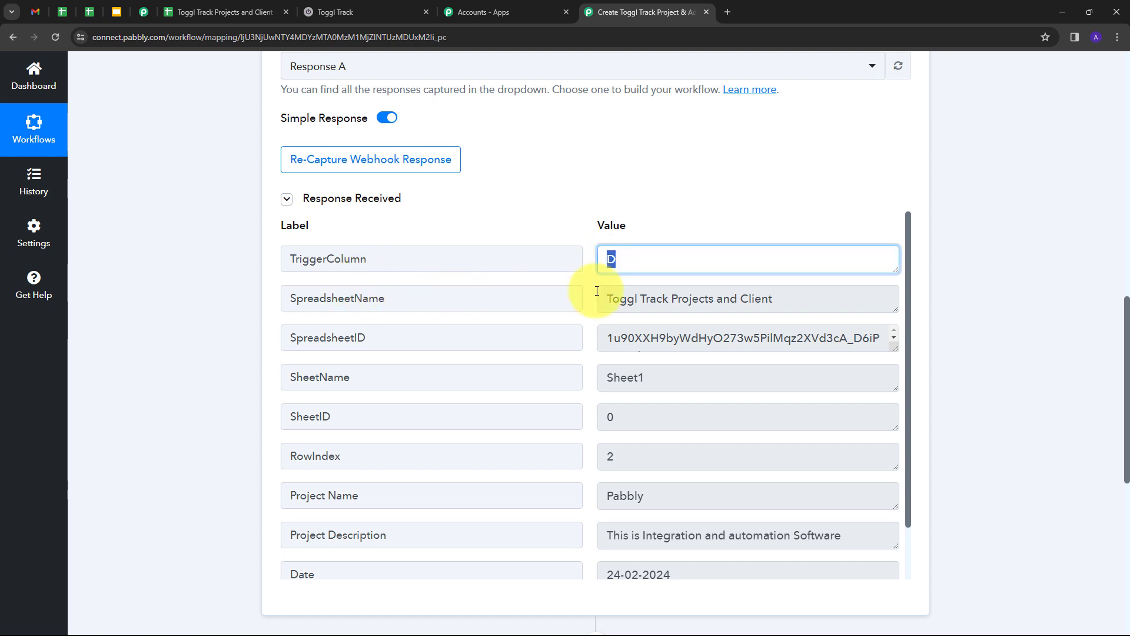
triple_click(814, 298)
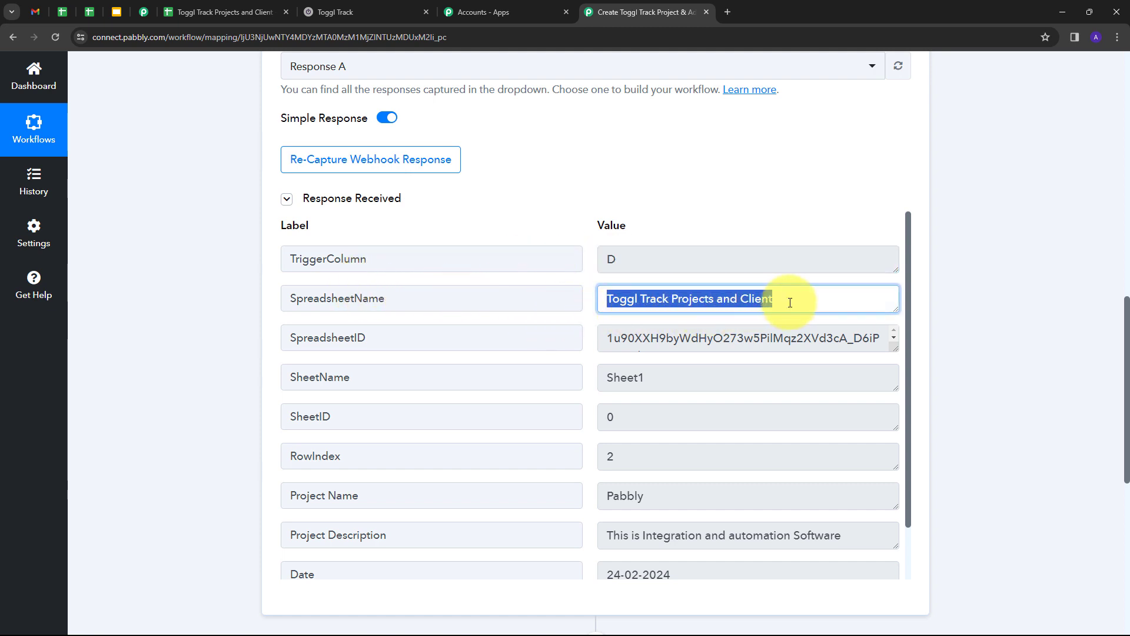
scroll(718, 355, down, 1)
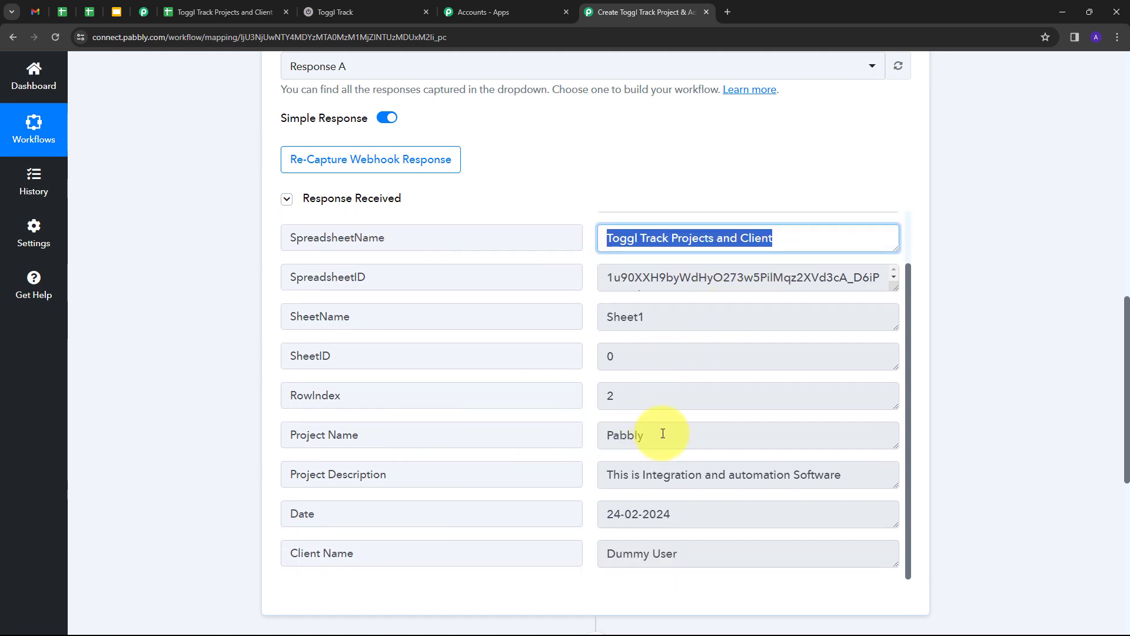
double_click(663, 433)
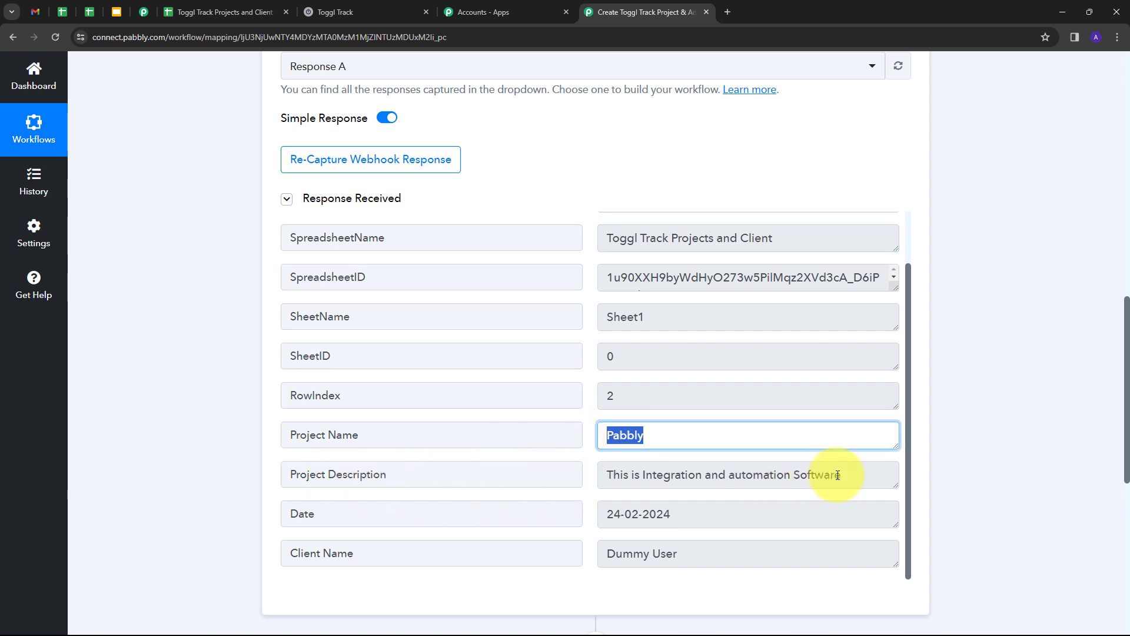
triple_click(636, 478)
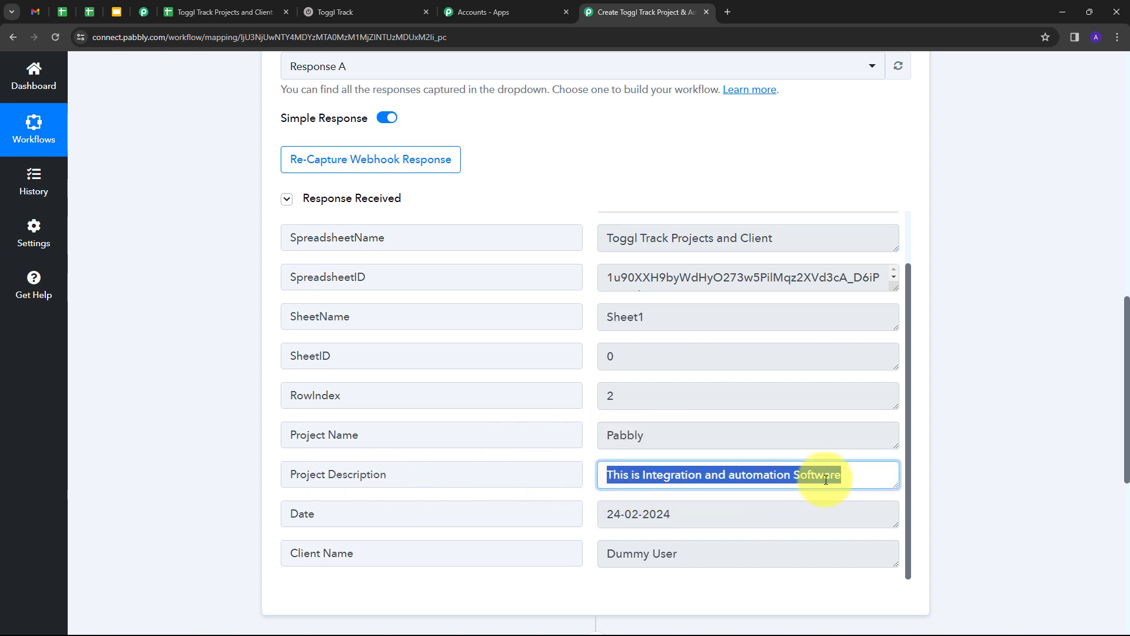
scroll(613, 518, down, 1)
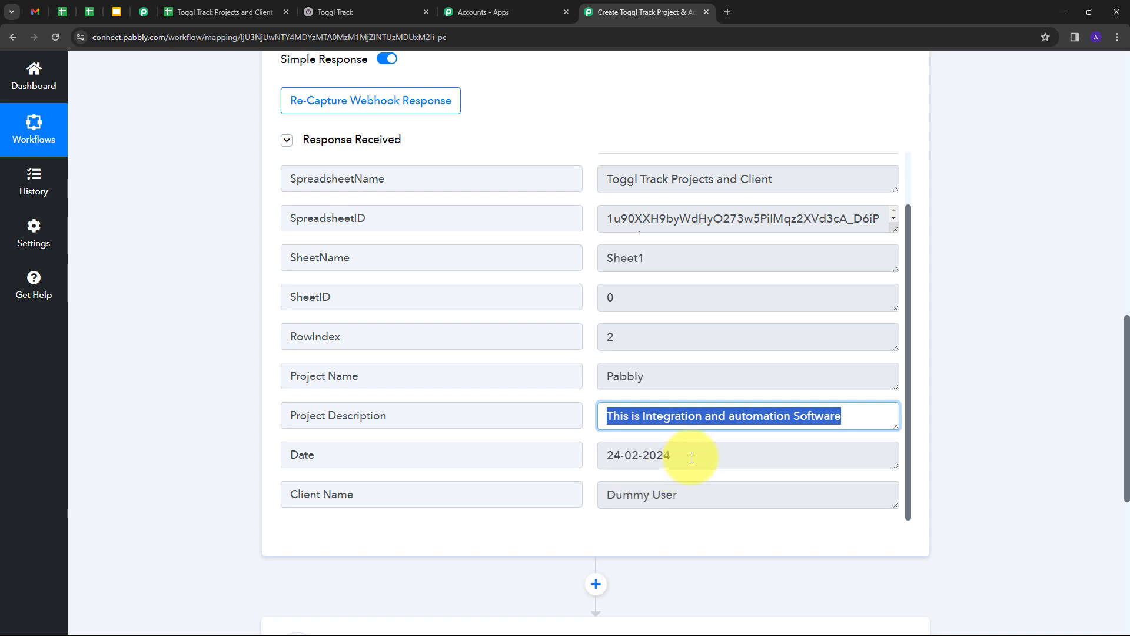
drag(691, 457, 595, 464)
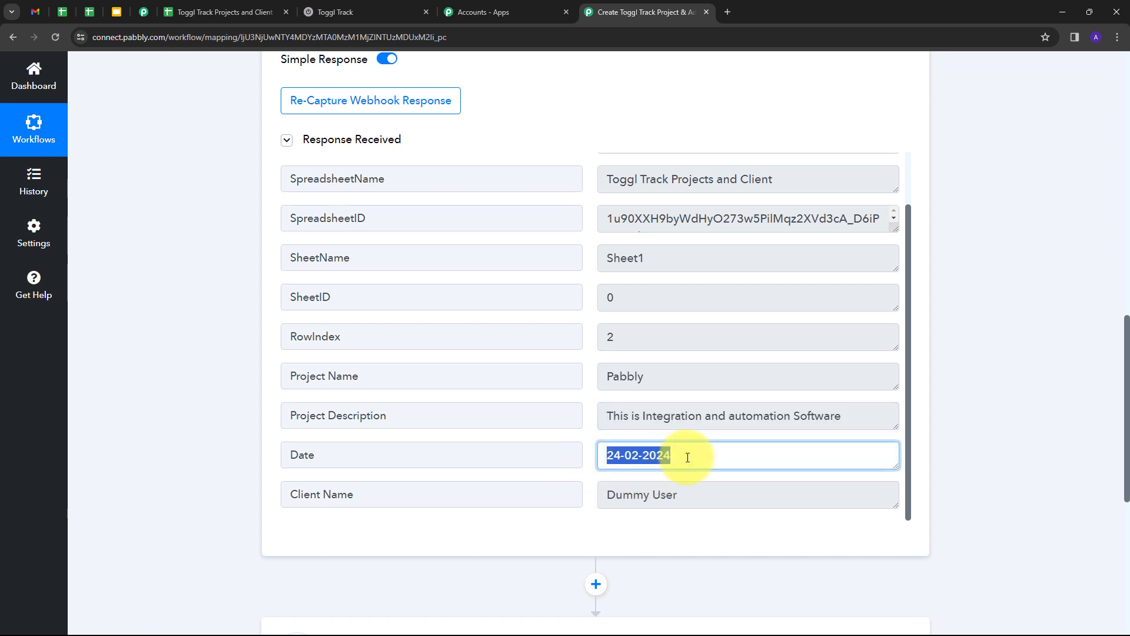
drag(714, 492, 535, 523)
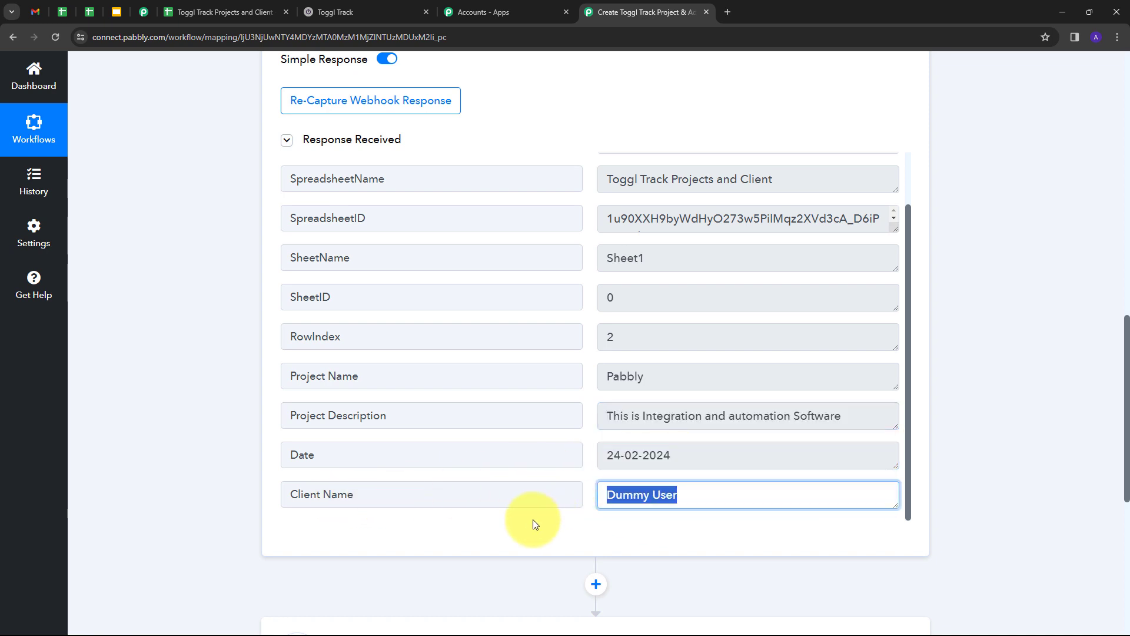
scroll(694, 439, up, 2)
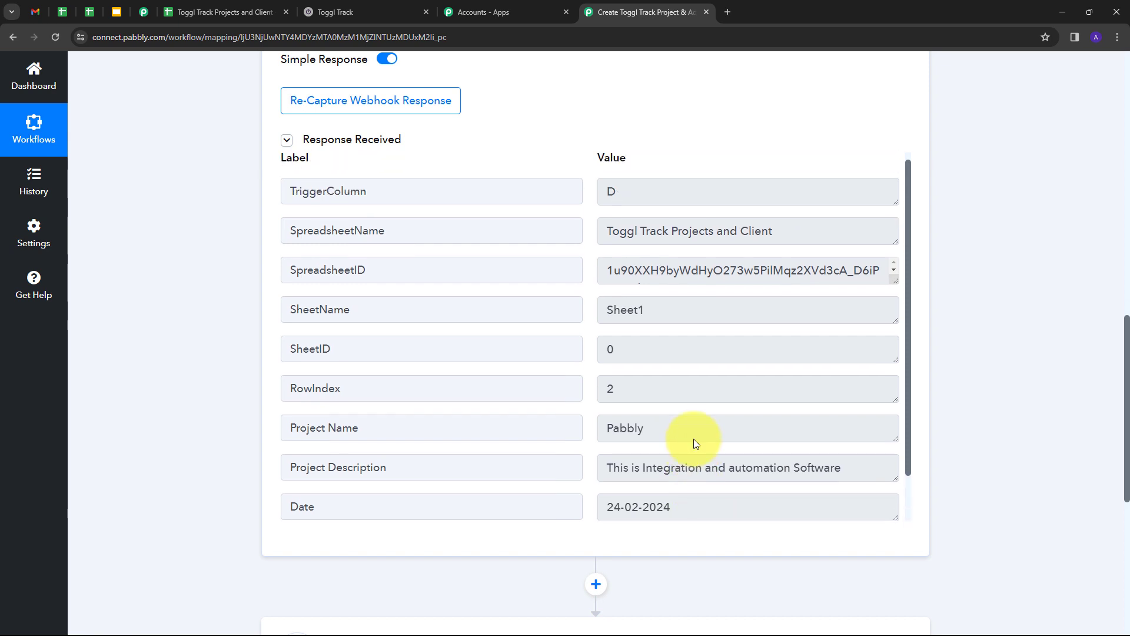
scroll(694, 439, down, 2)
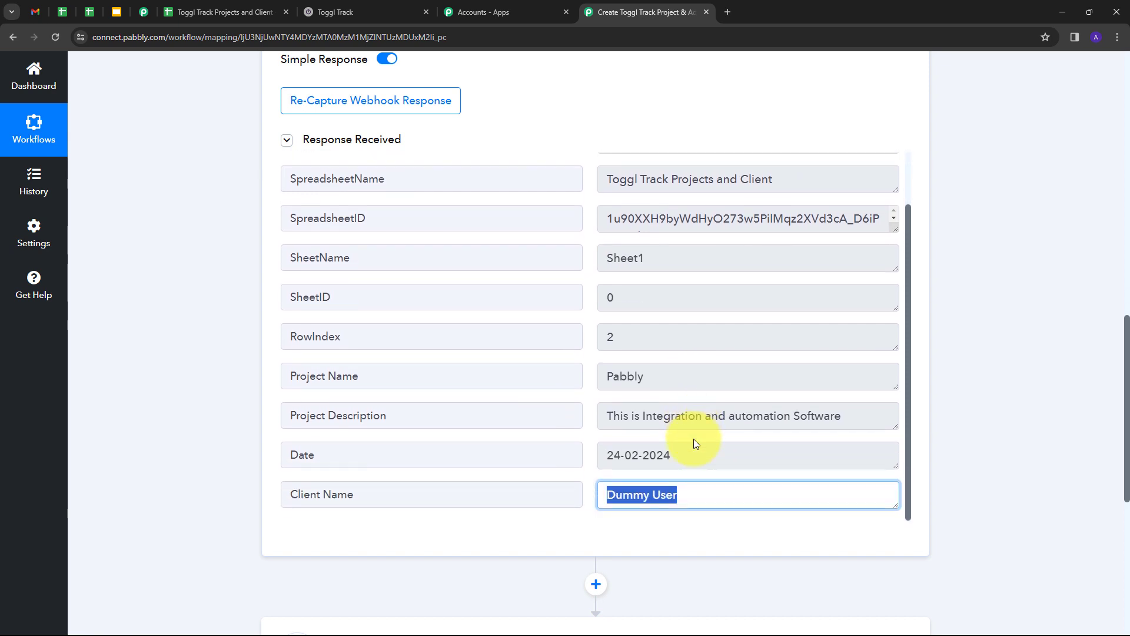
scroll(694, 439, down, 1)
click(589, 415)
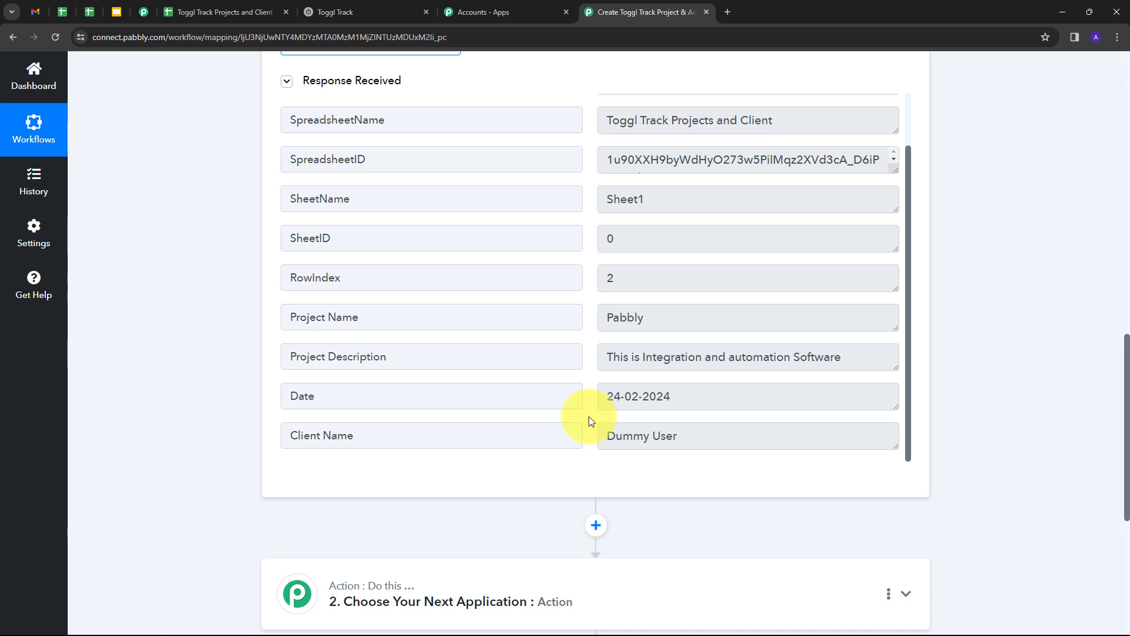
- Set the workflow's second step to the Toggl app with the action event Create a Client
scroll(589, 415, down, 2)
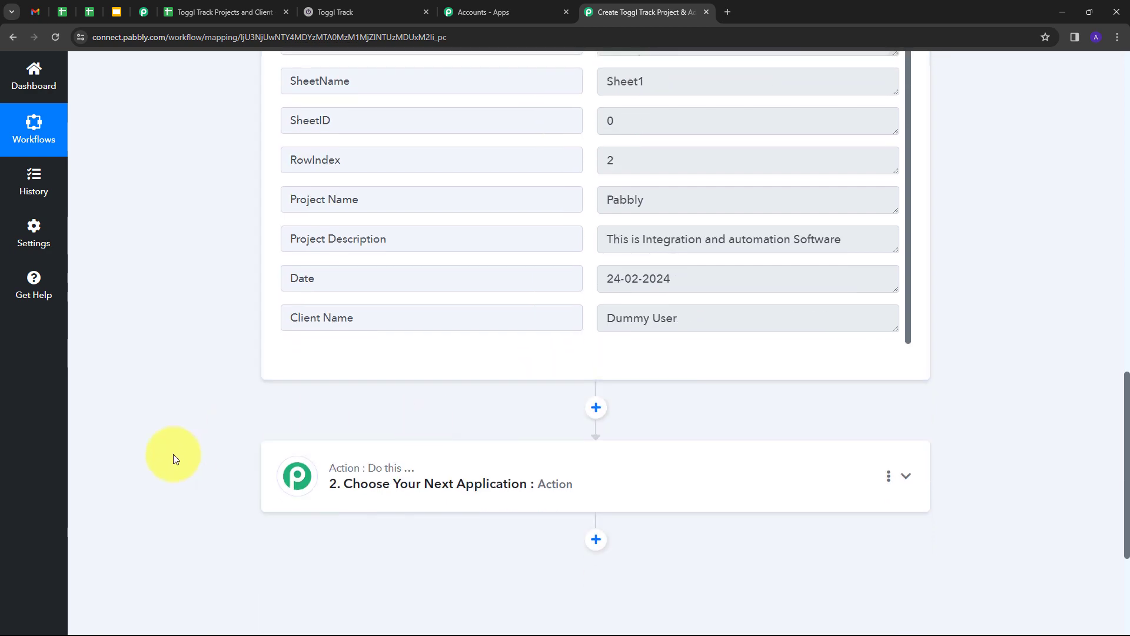
click(714, 481)
click(362, 303)
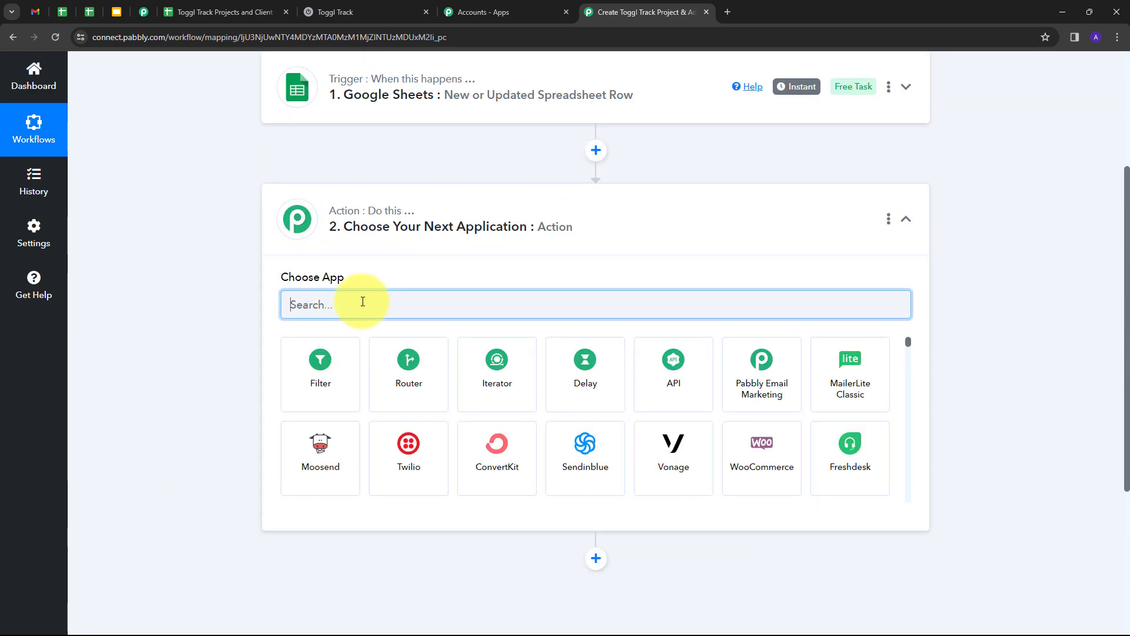
text(Togg)
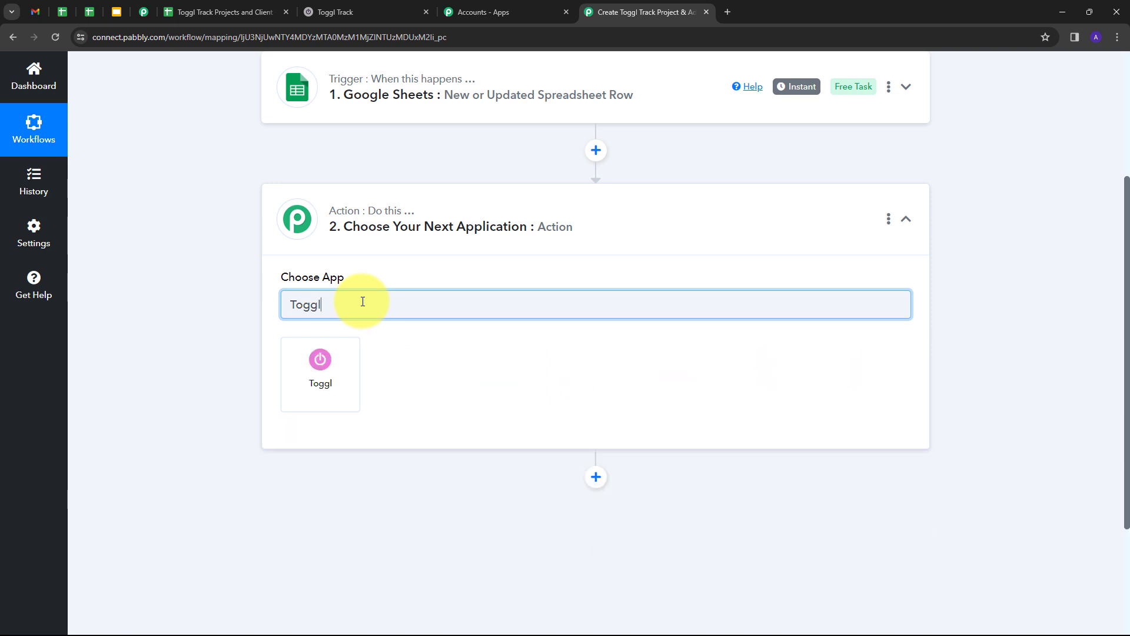
text(l)
click(320, 376)
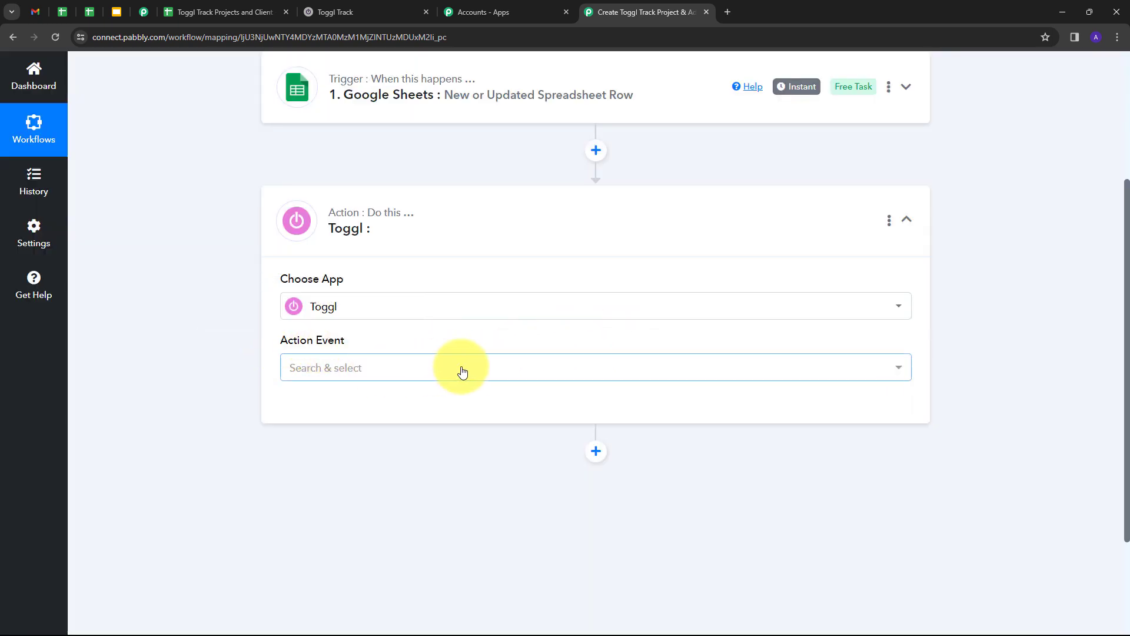
click(595, 368)
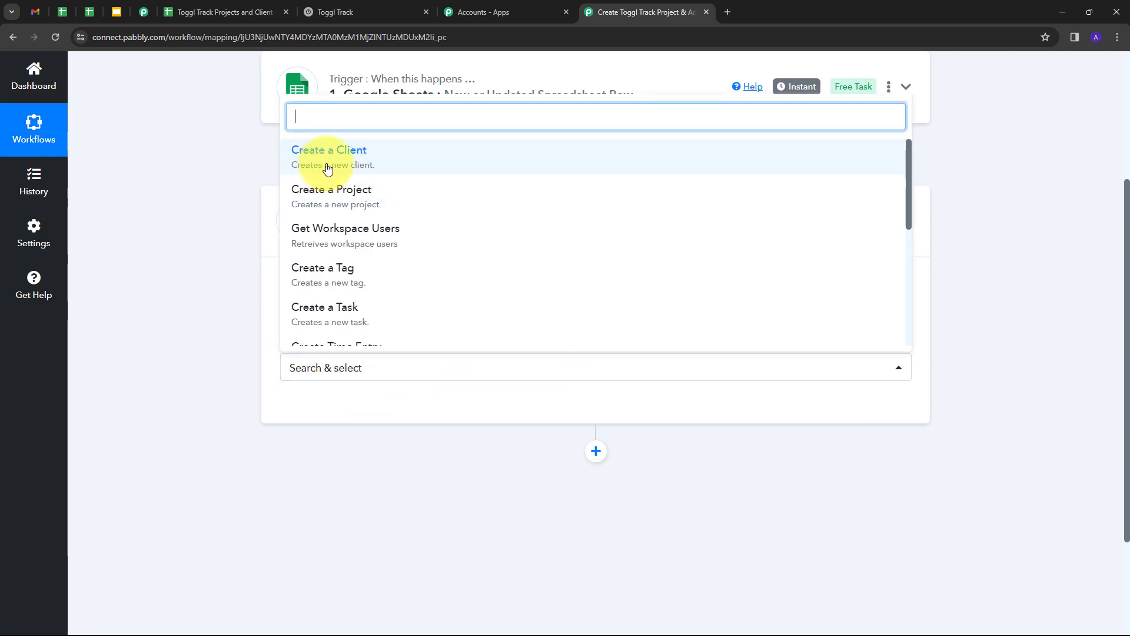
click(378, 161)
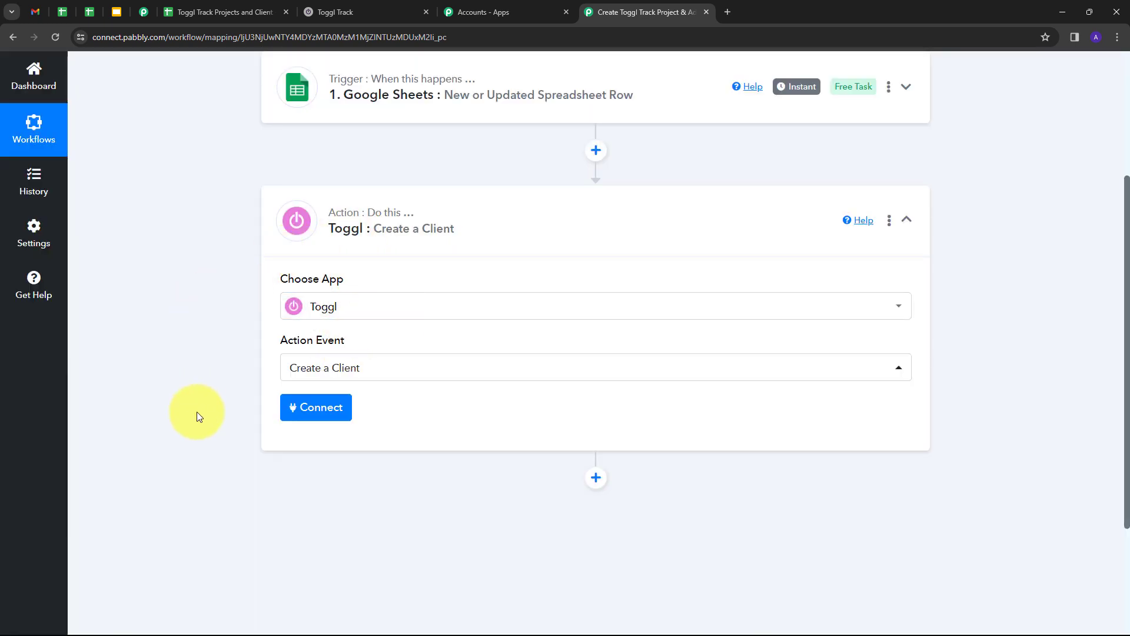
- Connect Toggl through a new connection, entering the account's e-mail as username and the account password, and save it
click(305, 413)
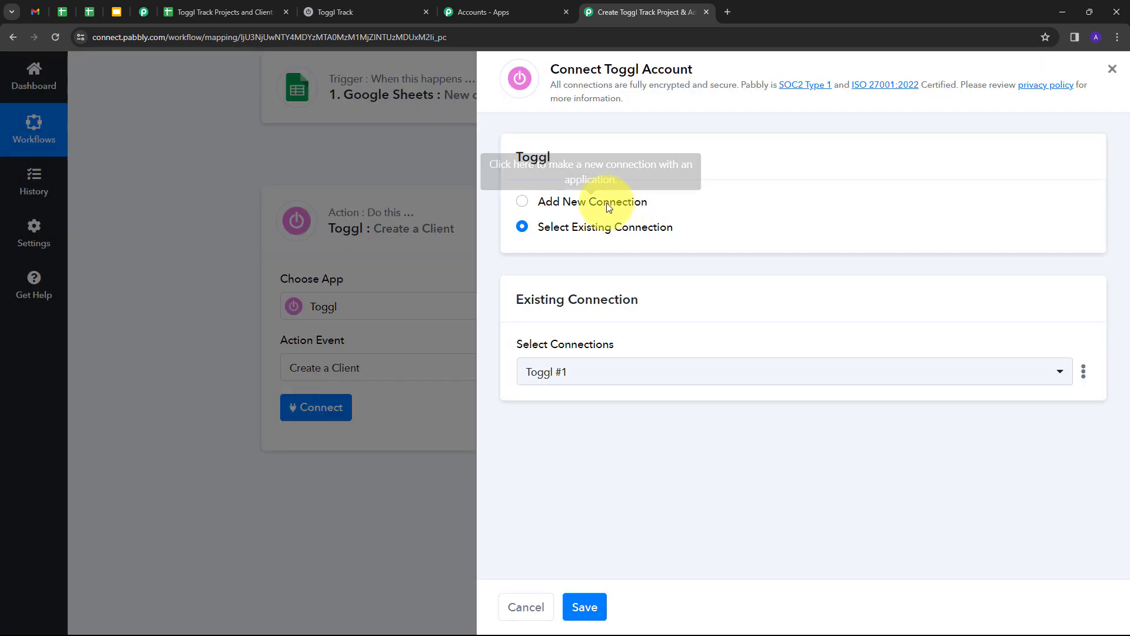
click(582, 201)
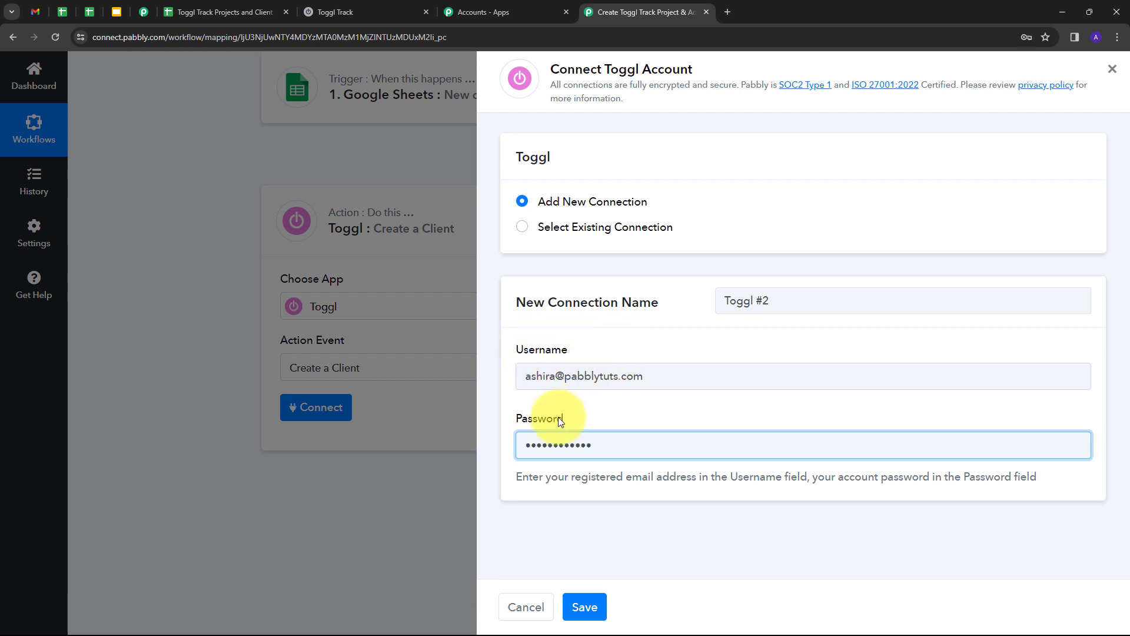
click(585, 605)
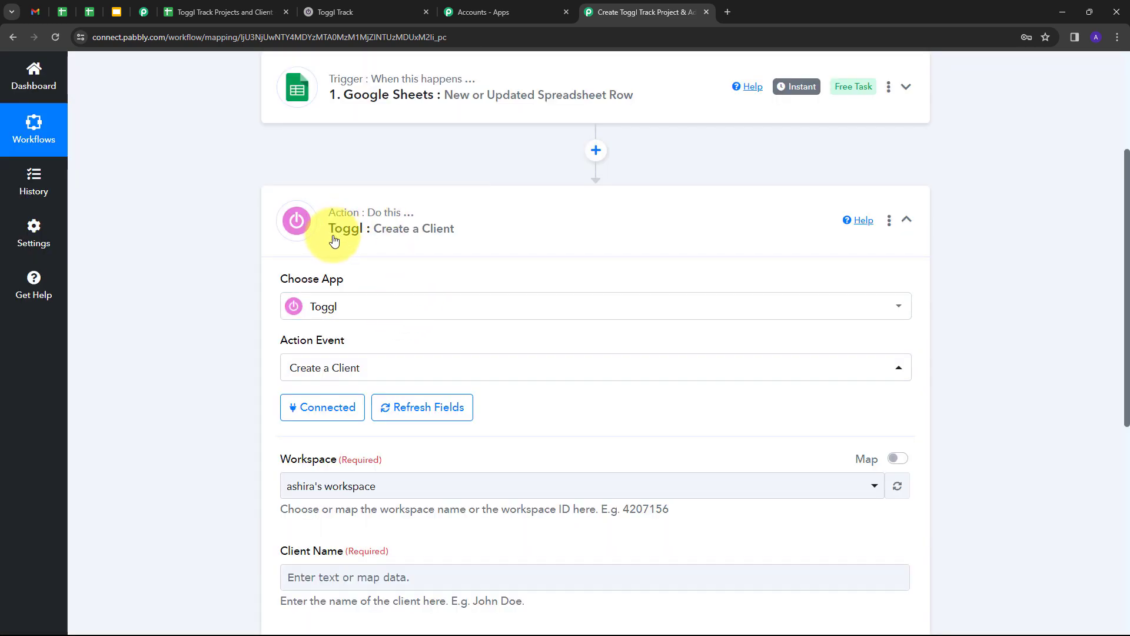
- Check the default workspace in Toggl Track, return to Pabbly Connect, and select that workspace for the Create a Client action
scroll(518, 249, down, 3)
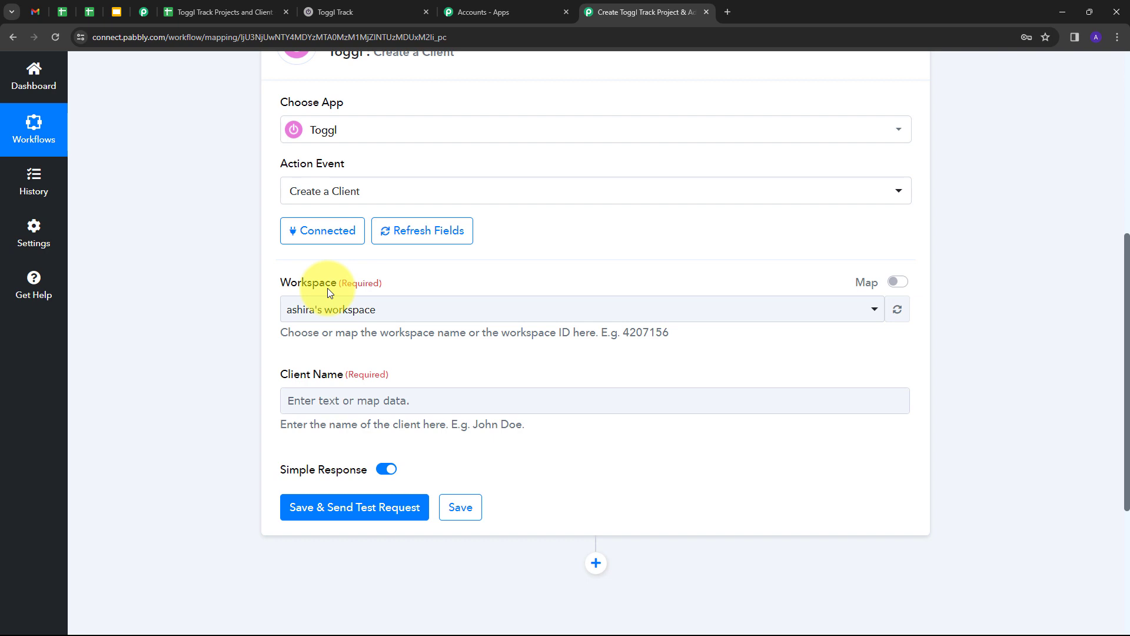
click(351, 13)
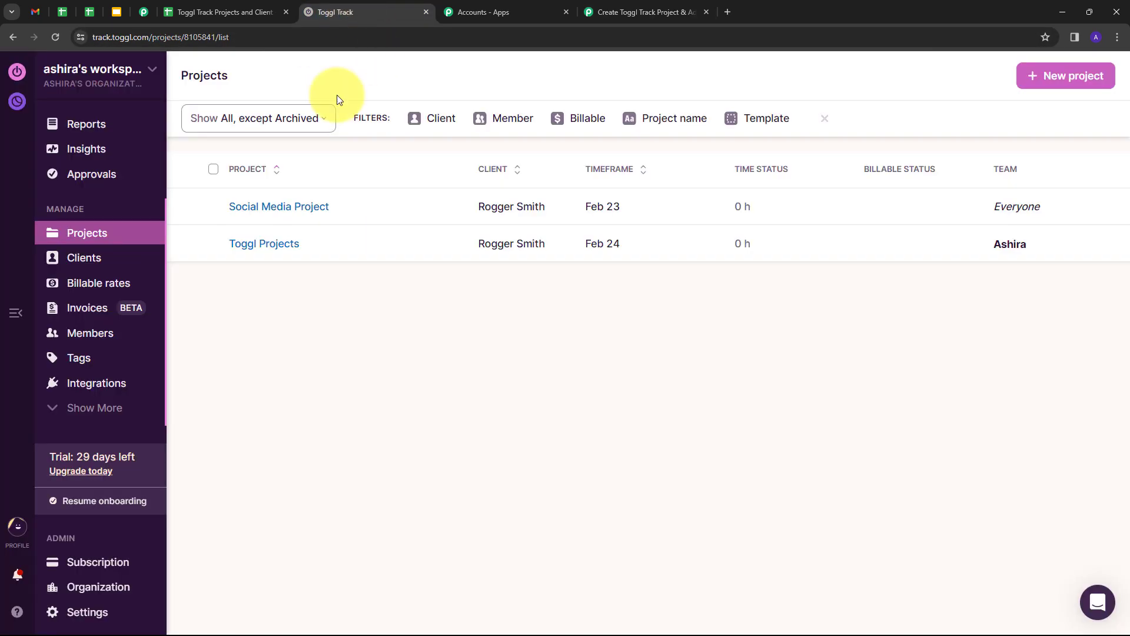
click(141, 71)
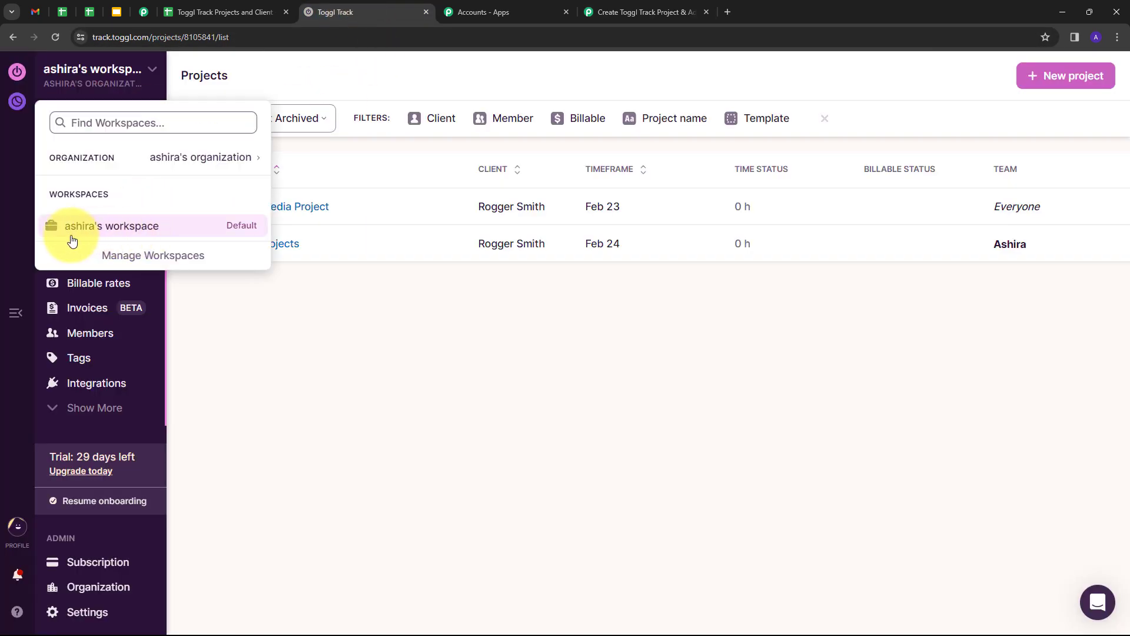
click(628, 13)
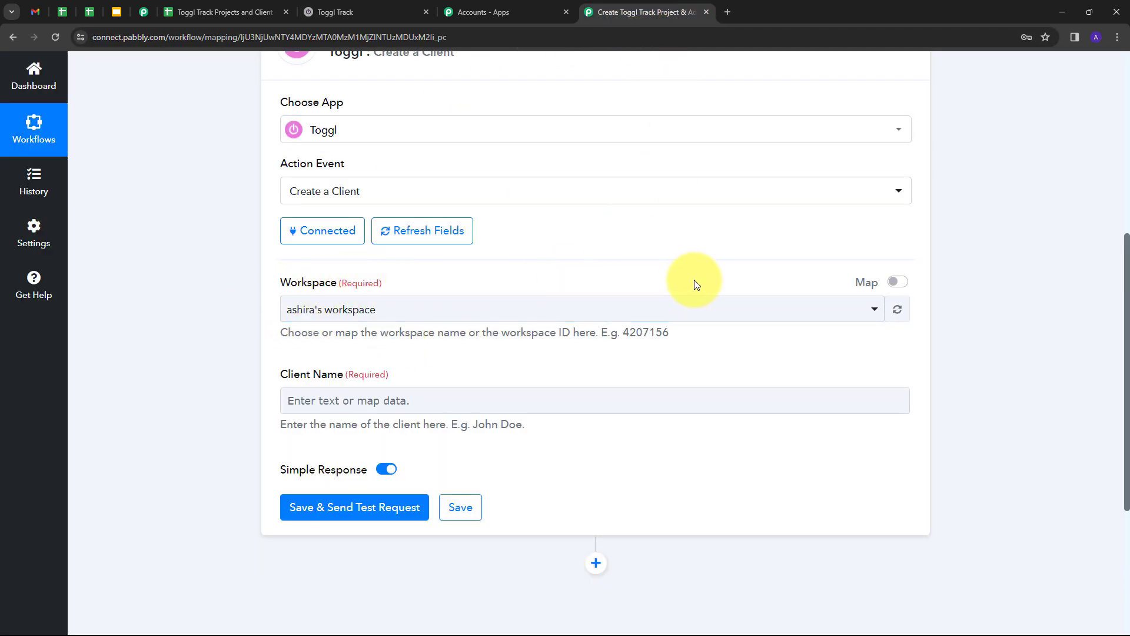
click(324, 284)
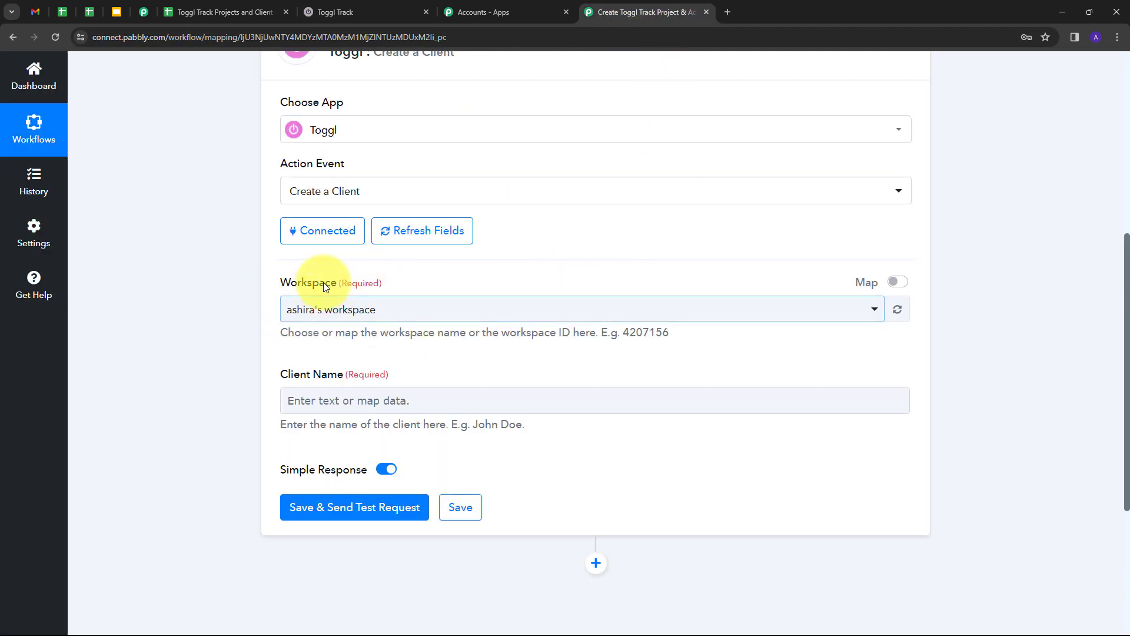
click(606, 307)
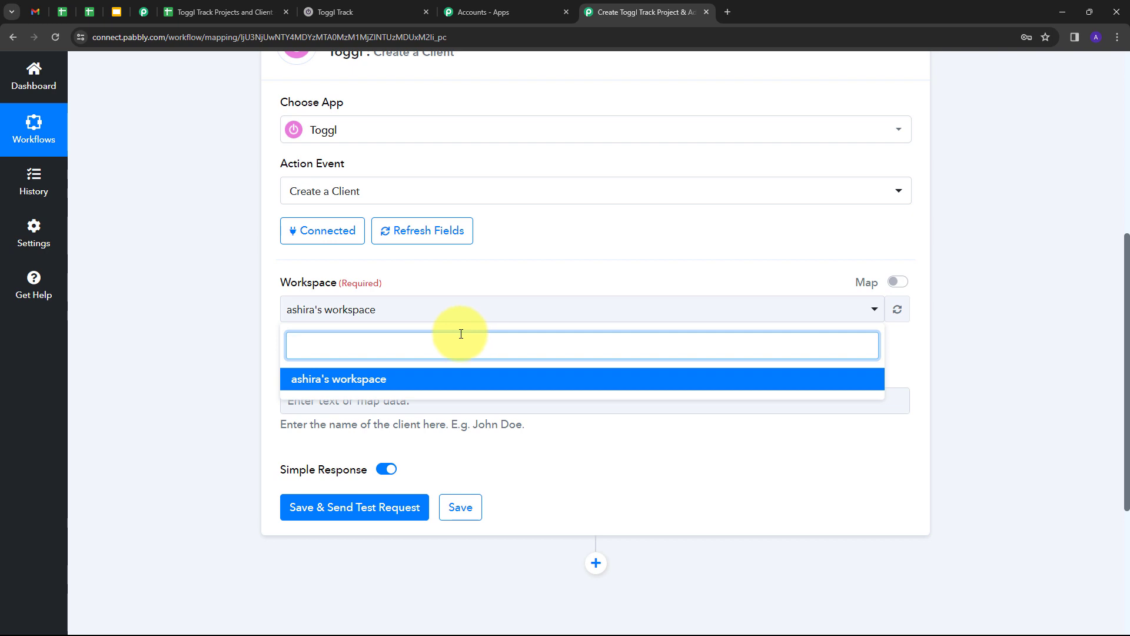
click(323, 378)
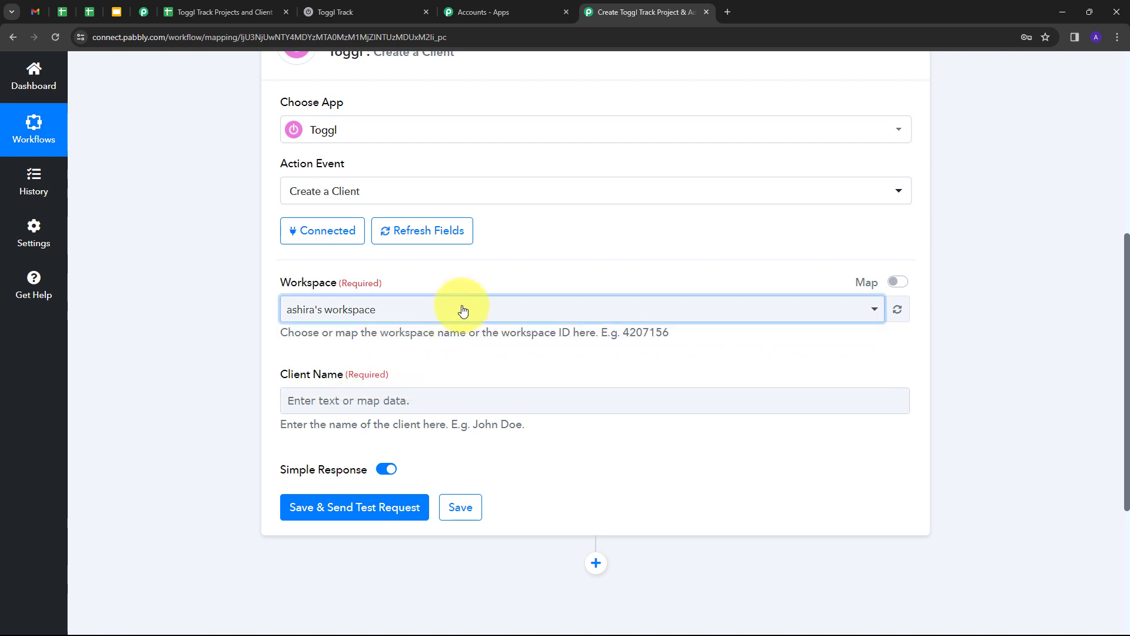
scroll(376, 303, down, 1)
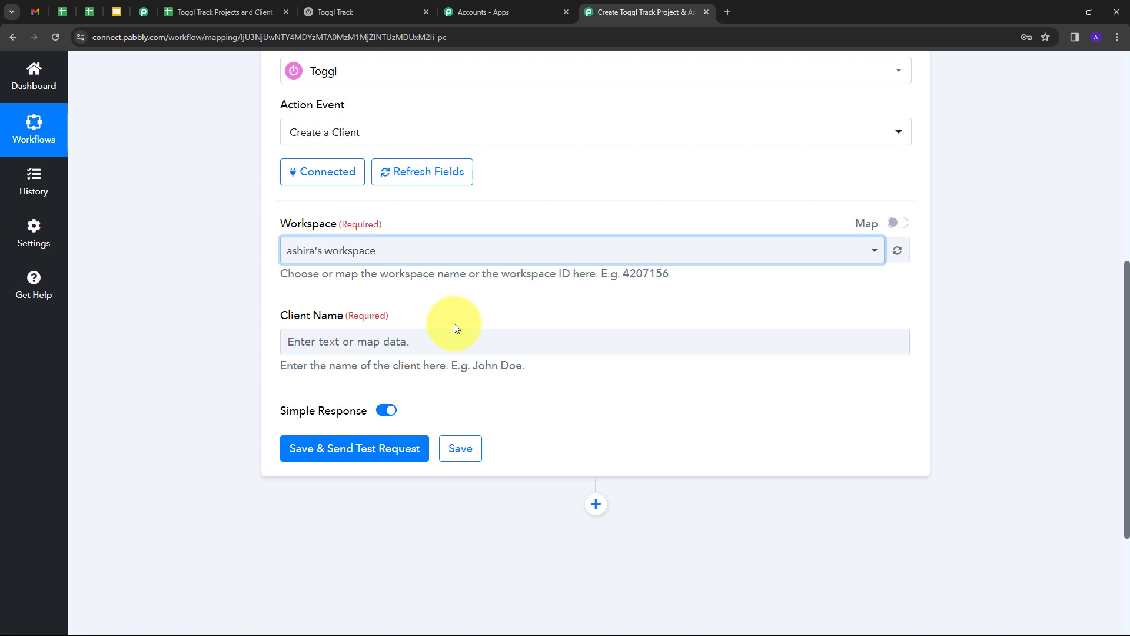
- Map the Create a Client action's Client Name to the Client Name value from the Google Sheets trigger step
click(304, 337)
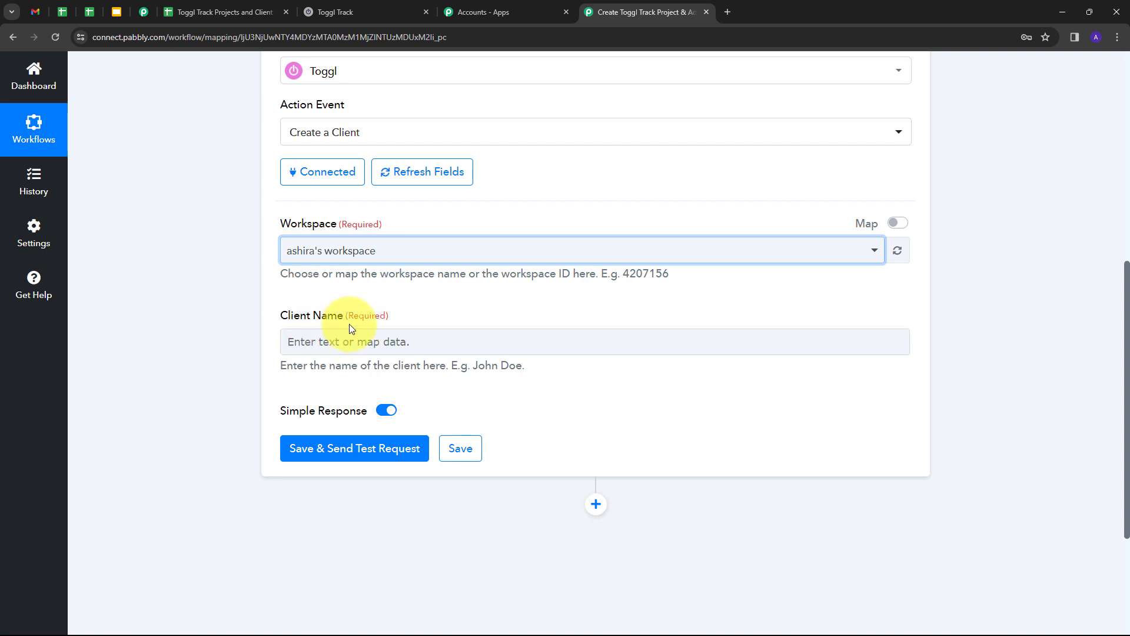
click(333, 336)
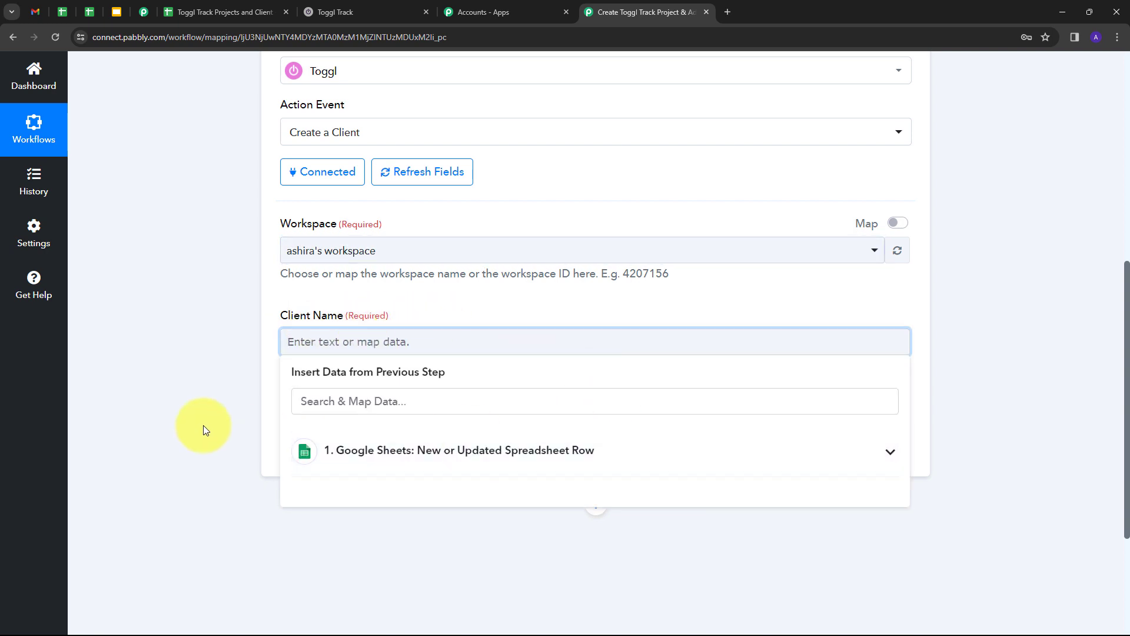
click(423, 450)
scroll(507, 377, down, 3)
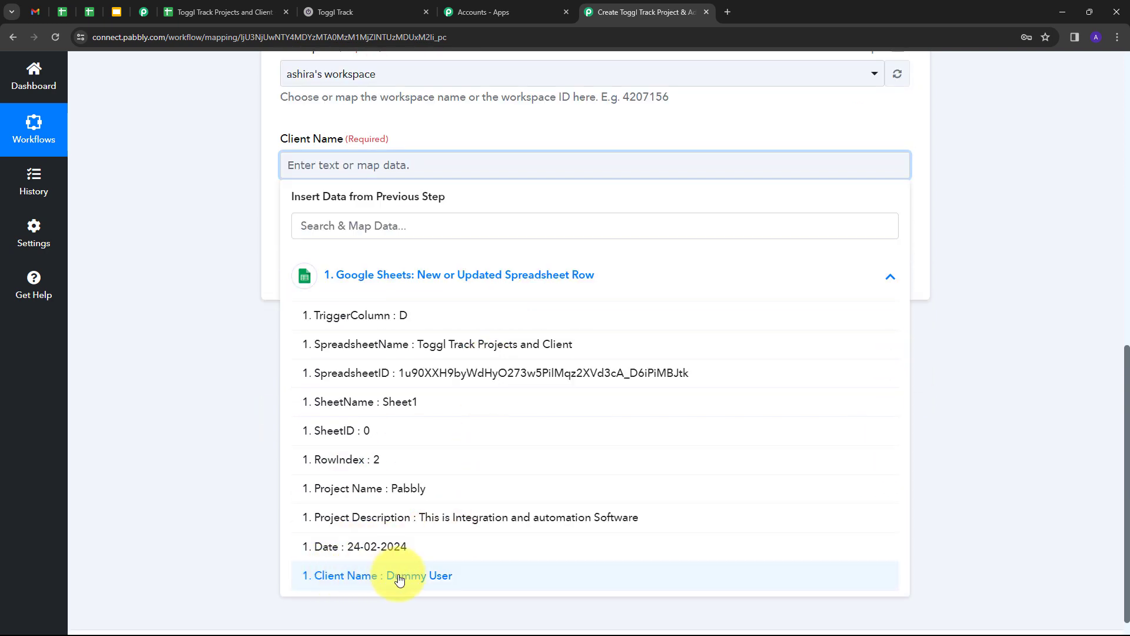
click(421, 576)
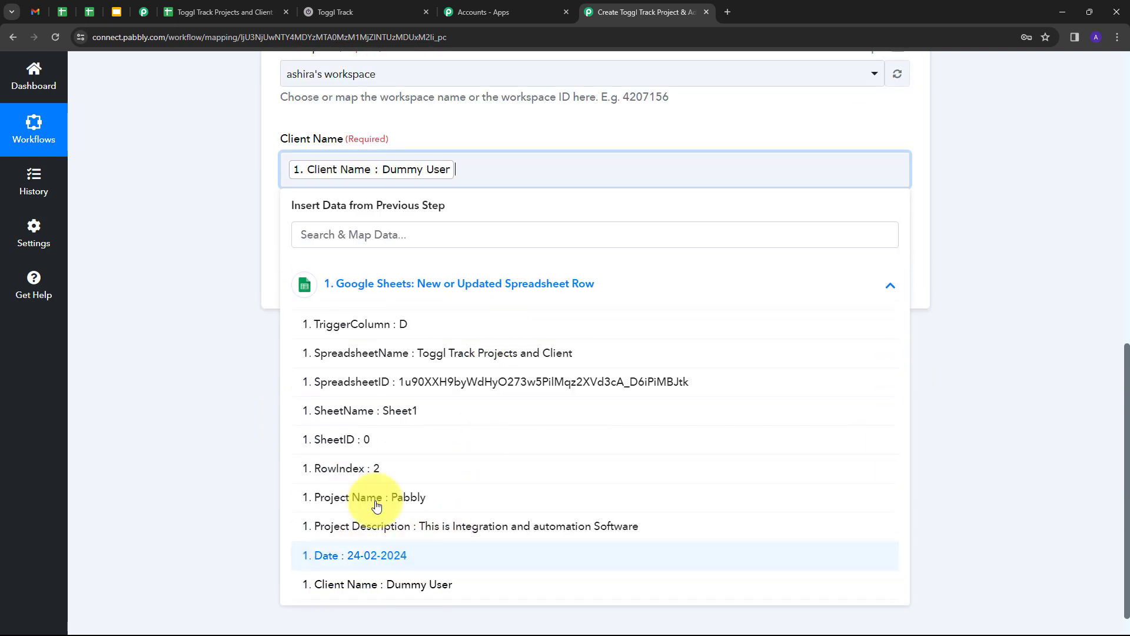
click(224, 233)
scroll(225, 233, up, 2)
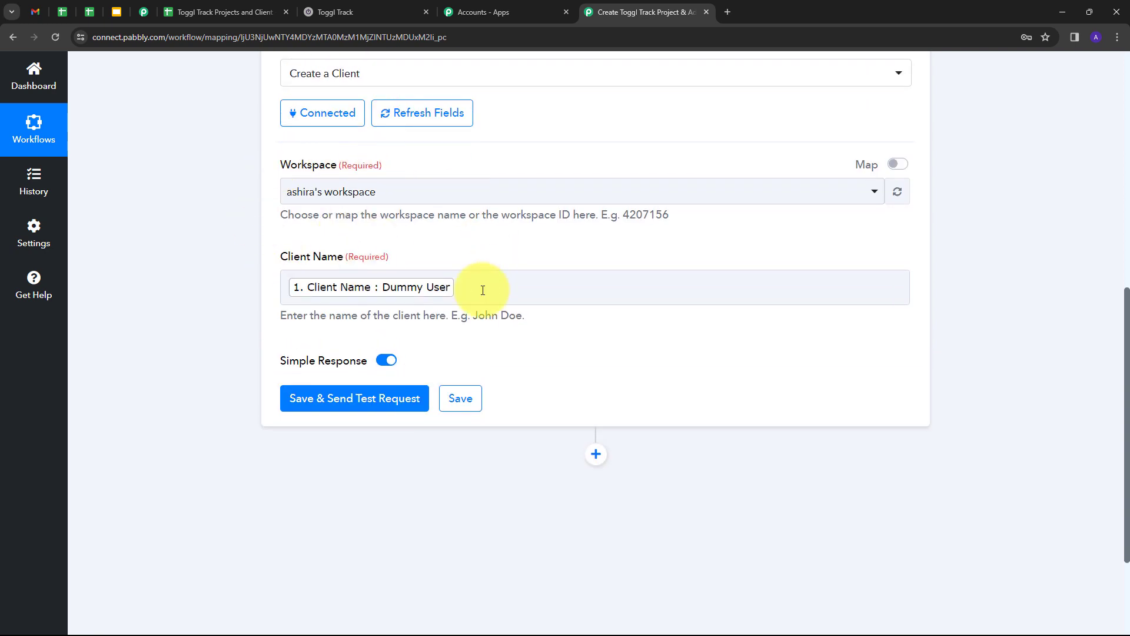
- Save the Create a Client action, send a test request, and examine the client Id in the response
click(347, 402)
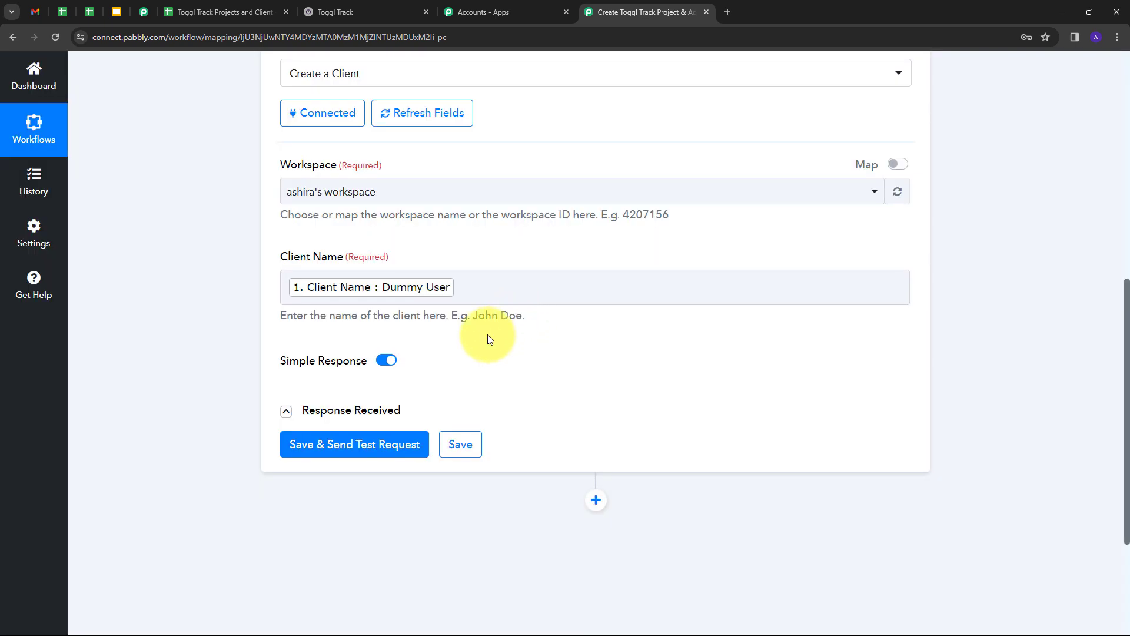
click(336, 442)
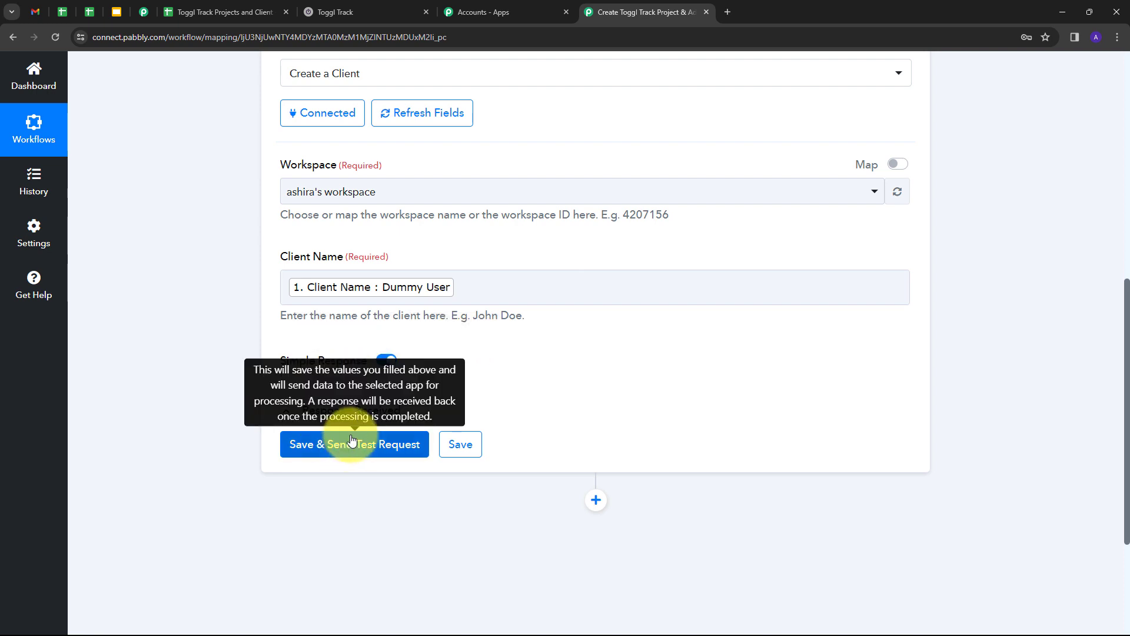
scroll(1003, 339, down, 1)
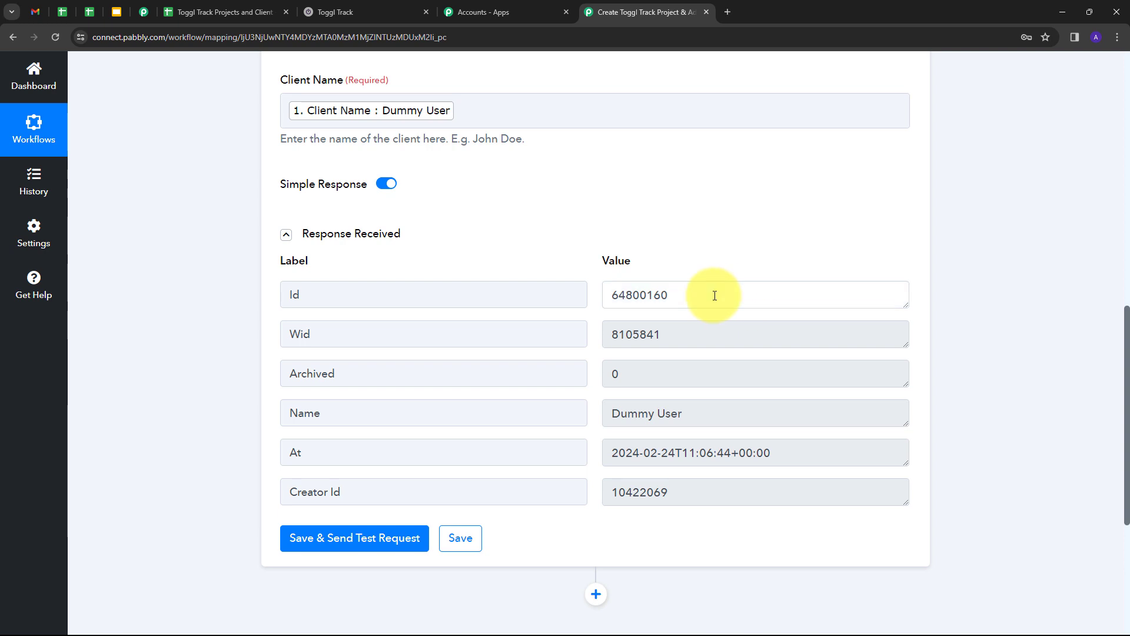
drag(714, 294, 552, 302)
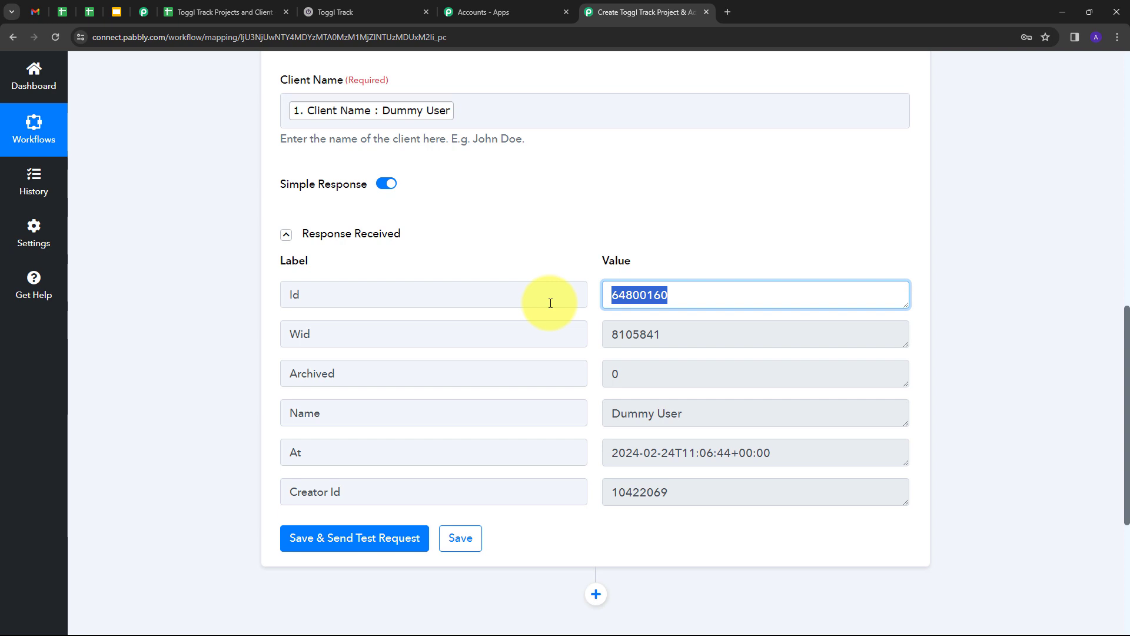
- Switch to Toggl Track, check the Clients list for the newly created client, and return to the Pabbly Connect workflow
click(378, 5)
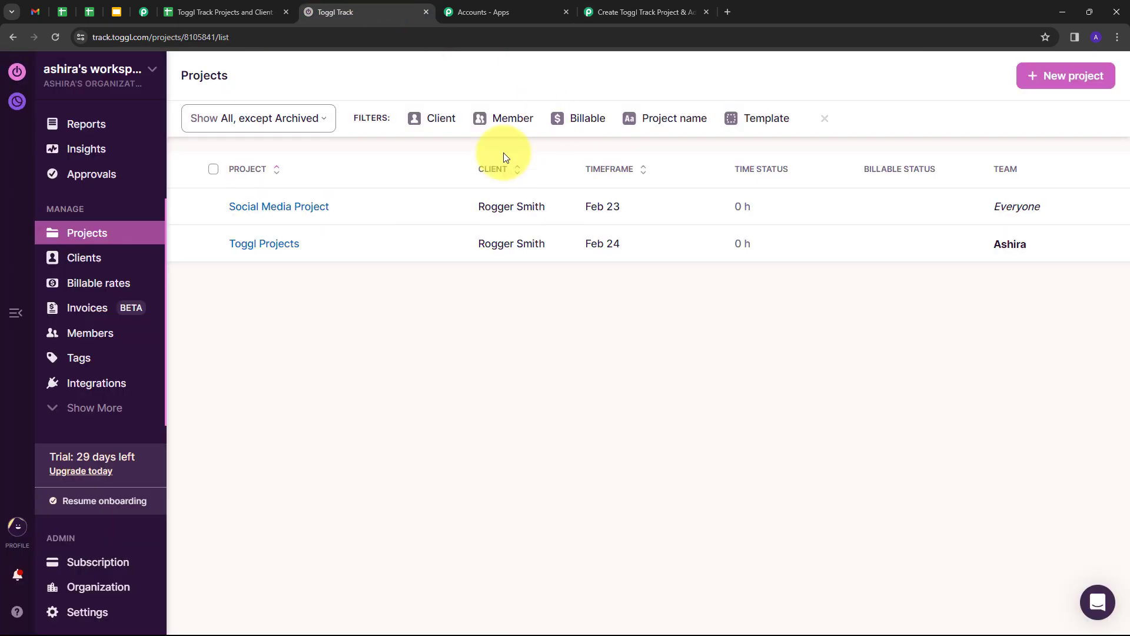
click(81, 260)
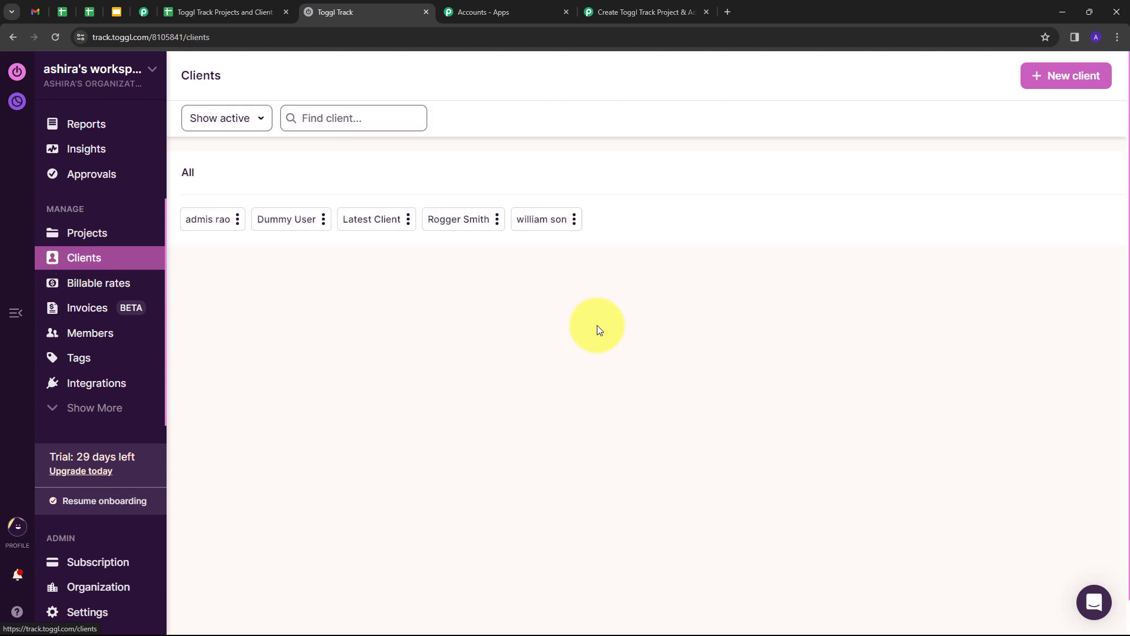
click(288, 222)
click(293, 231)
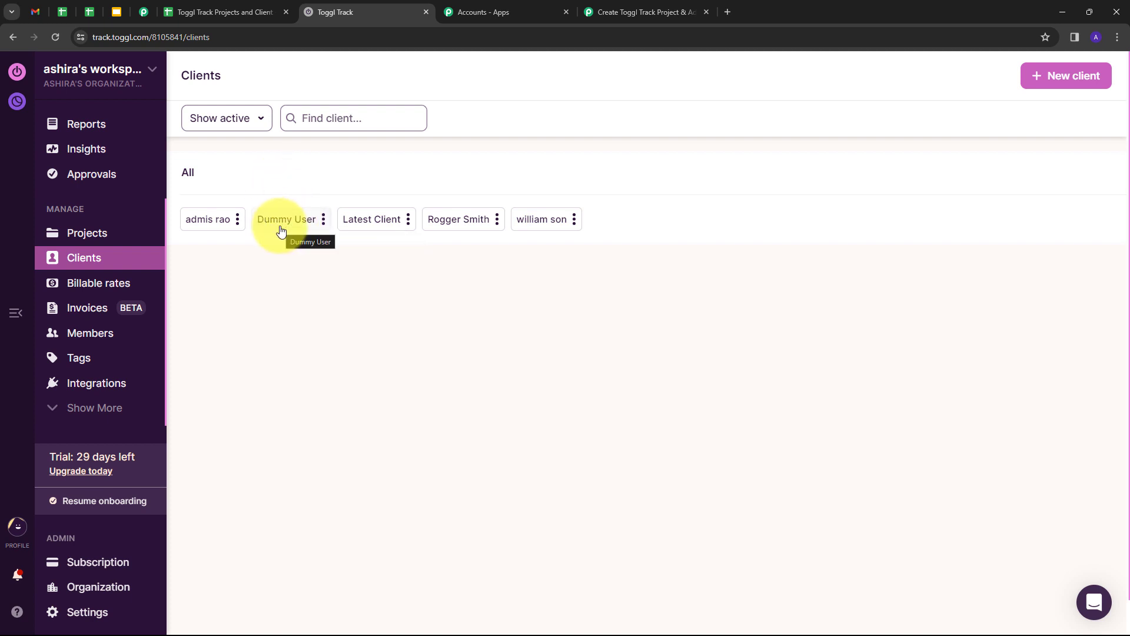
click(629, 7)
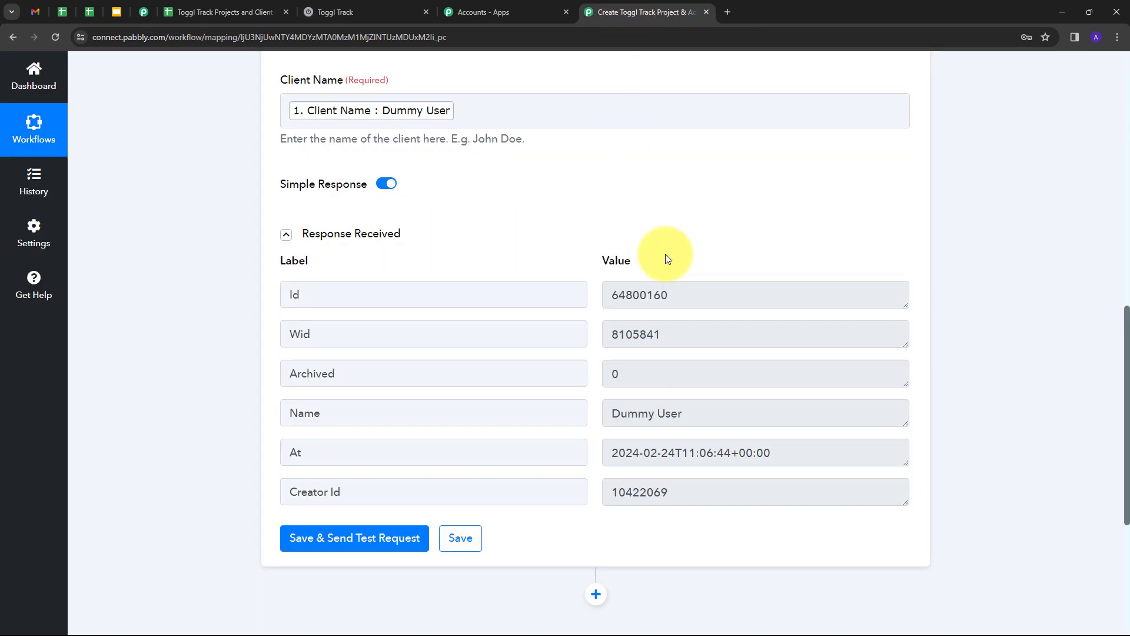
- Add another action step below Create a Client and choose Toggl as its app
scroll(997, 313, down, 3)
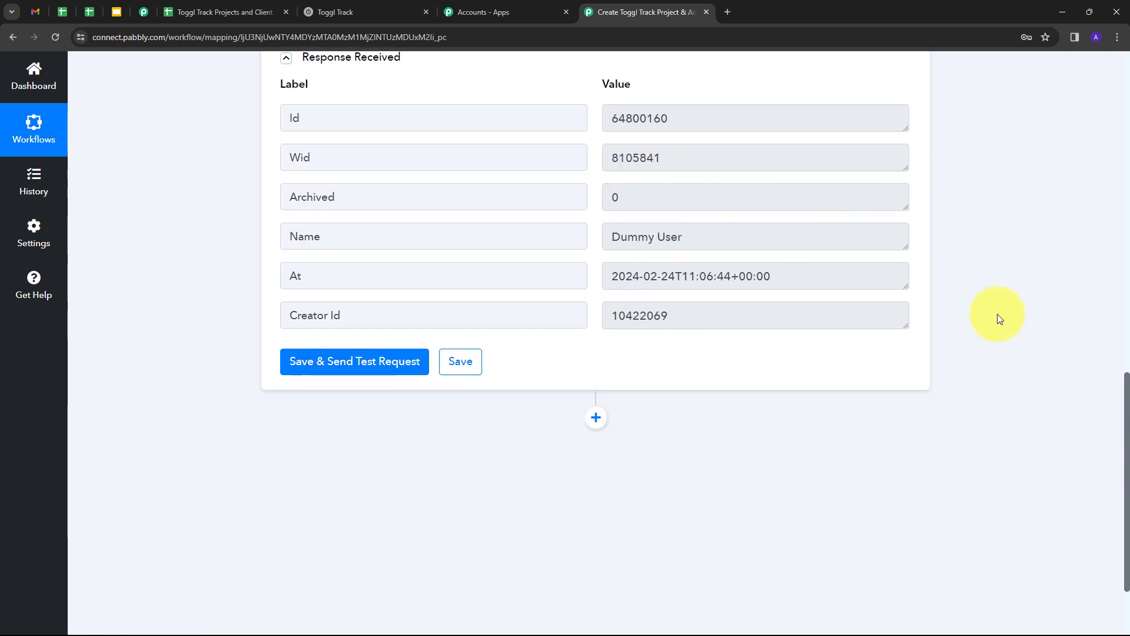
click(595, 418)
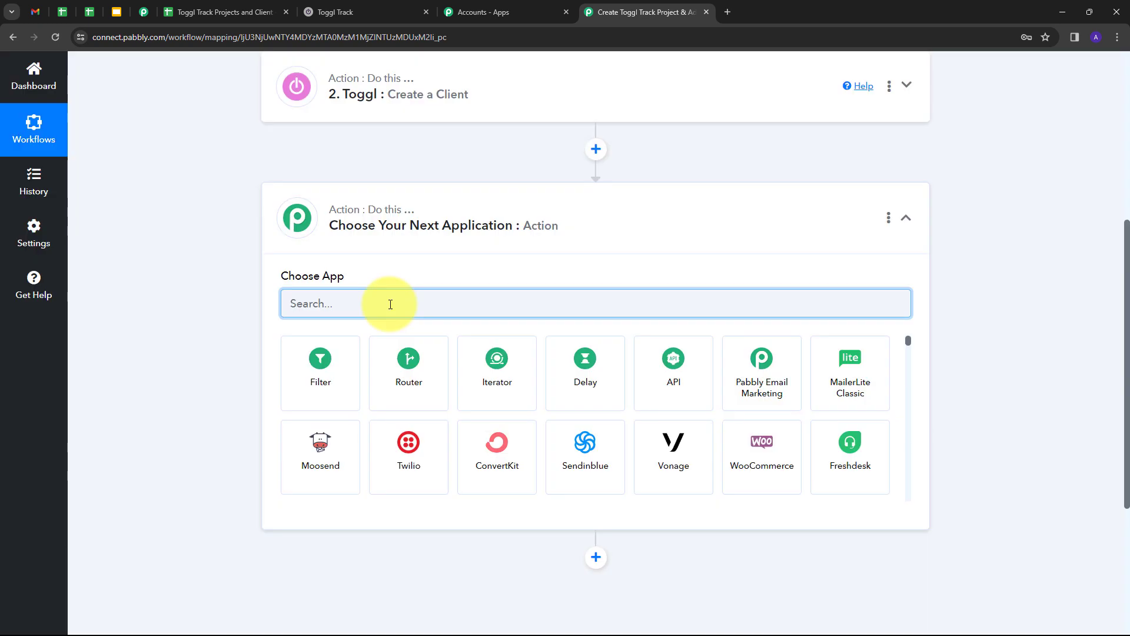
text(Too)
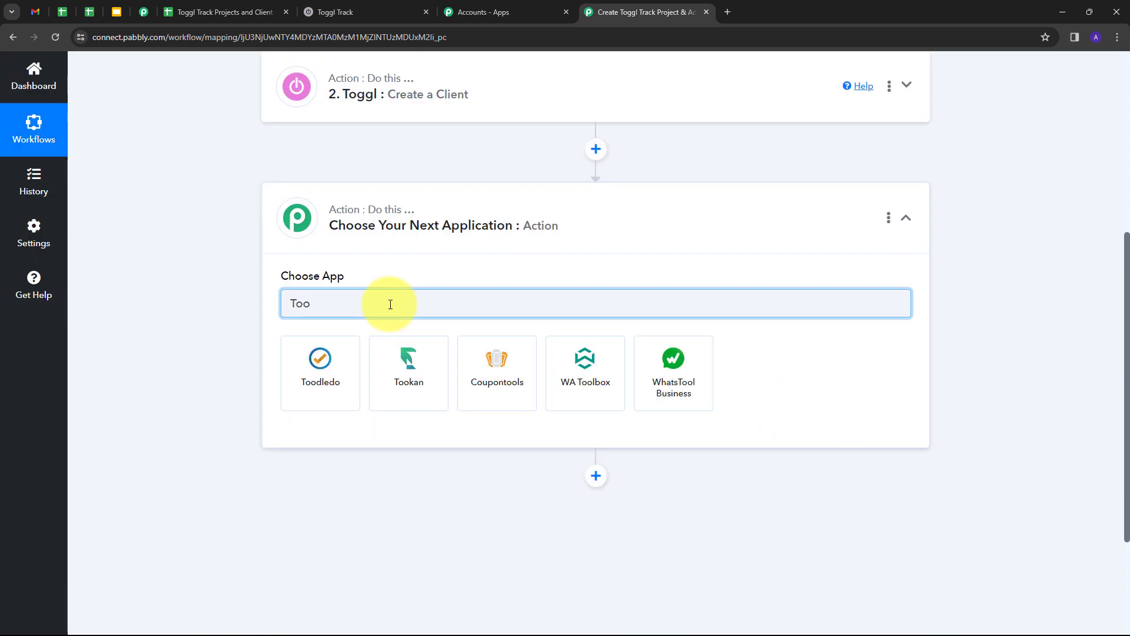
key(BackSpace)
text(ggl)
click(317, 360)
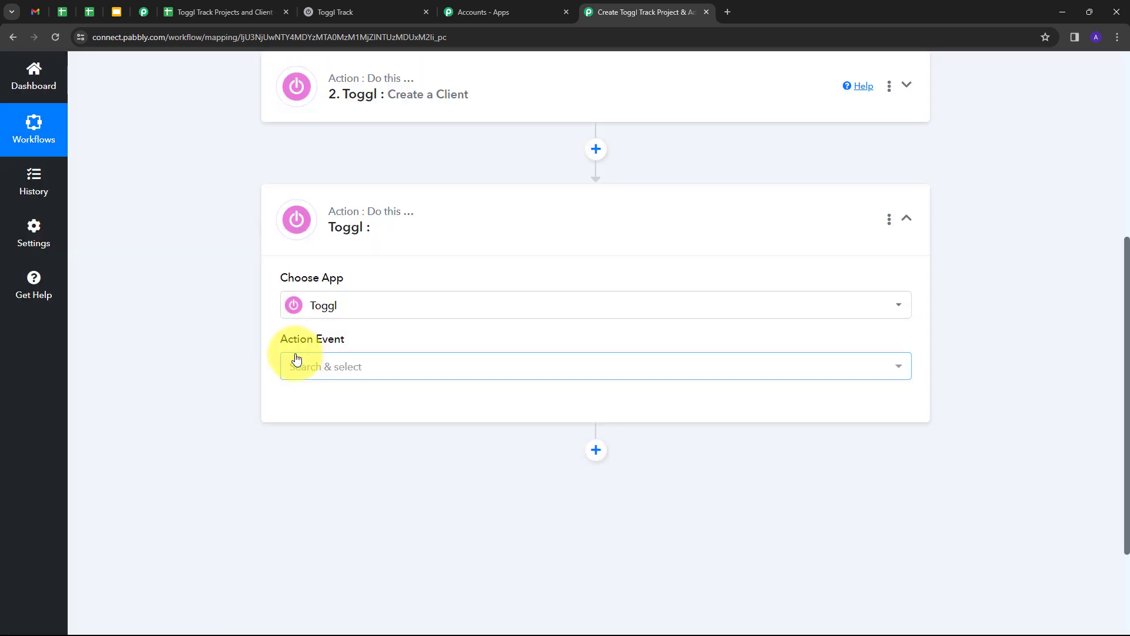
- Set the new Toggl step's action event to Create a Project and connect it with the existing Toggl #2 connection
click(482, 366)
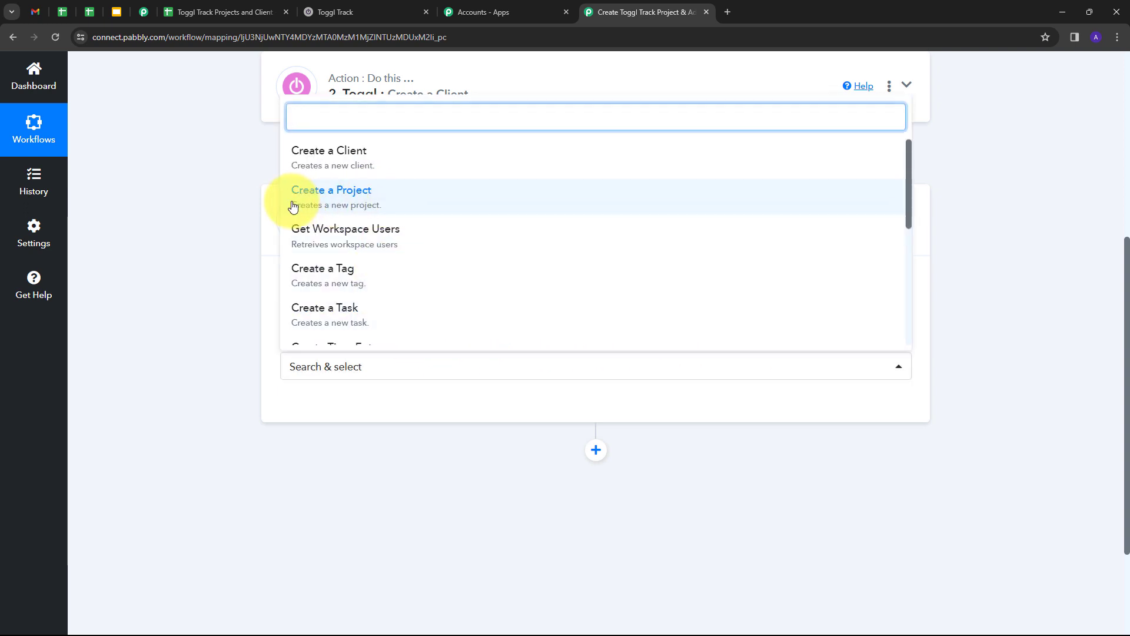
click(351, 204)
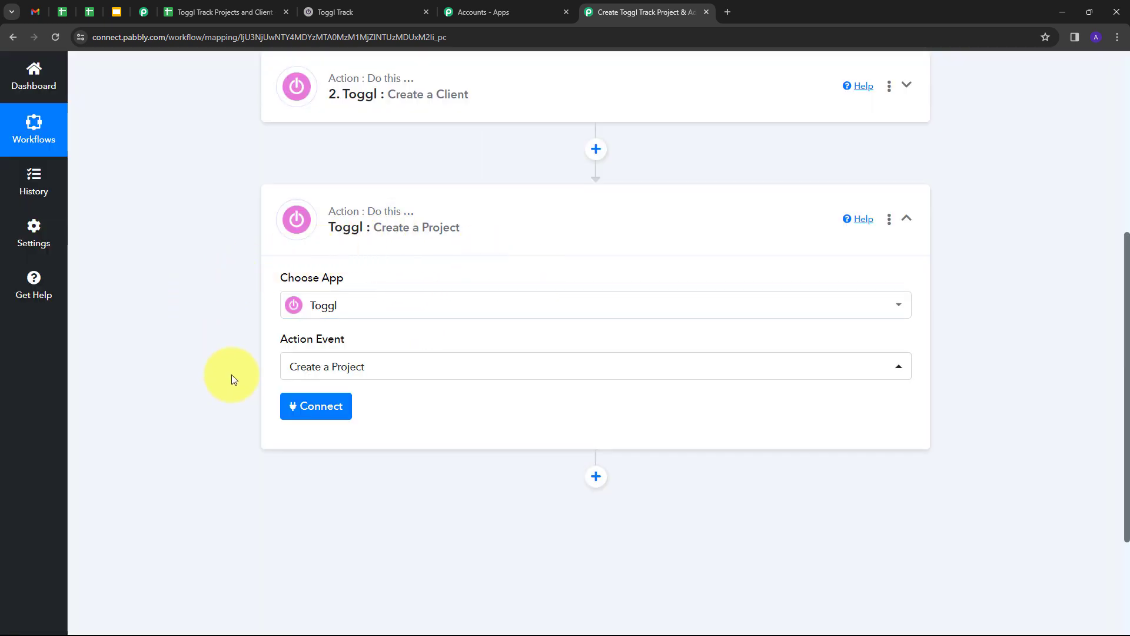
click(312, 407)
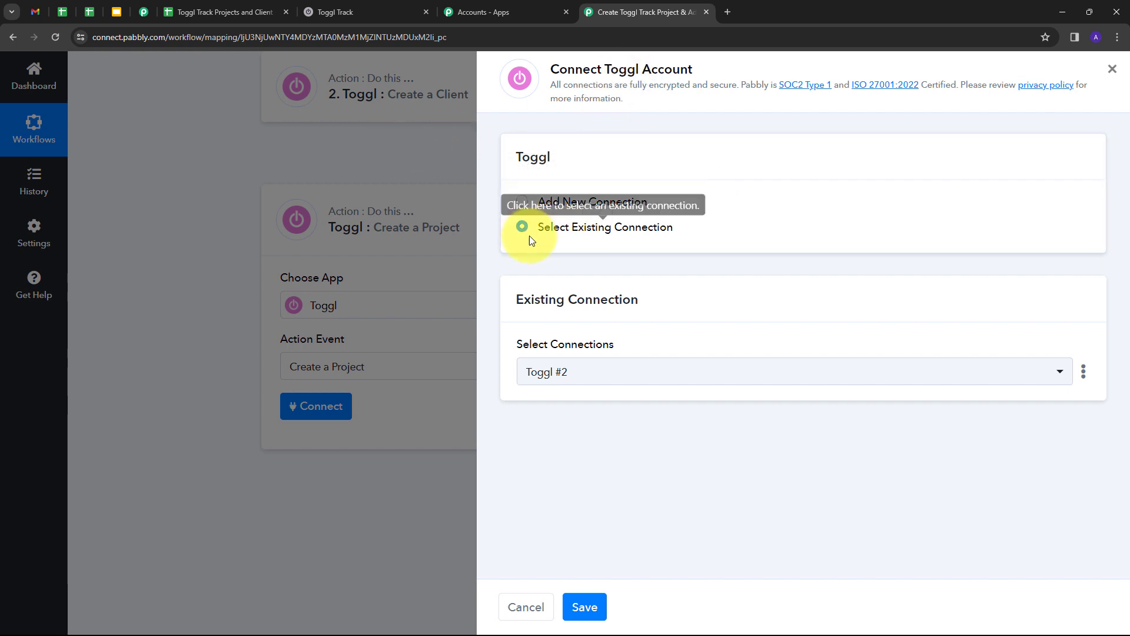
click(584, 607)
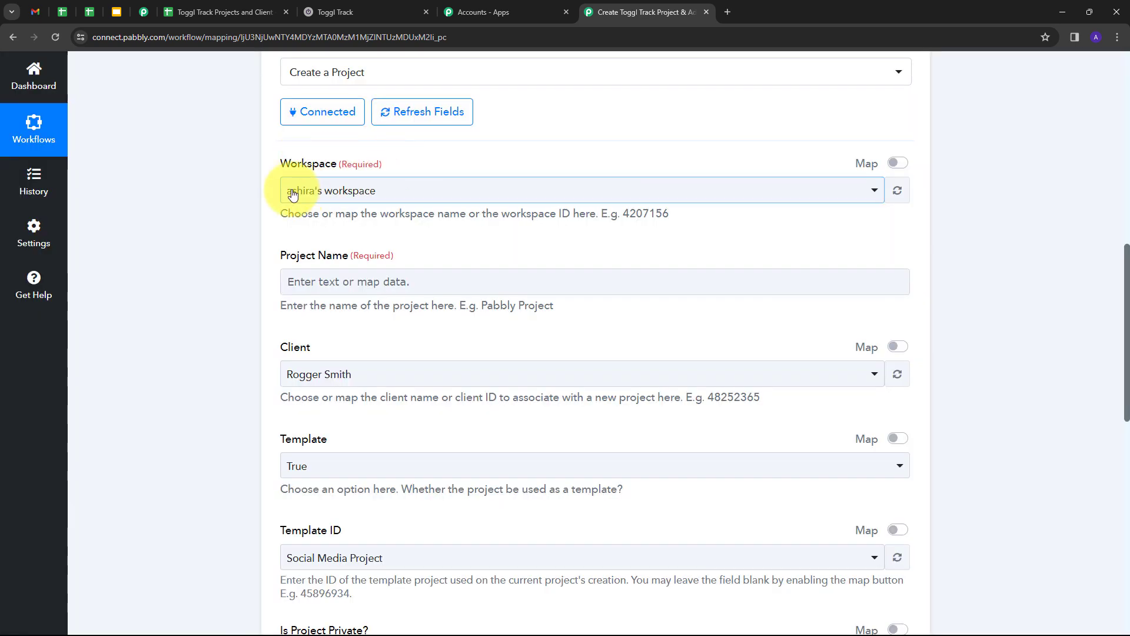
- Map the Create a Project action's Project Name to the Project Name value from the Google Sheets trigger step
scroll(286, 207, down, 1)
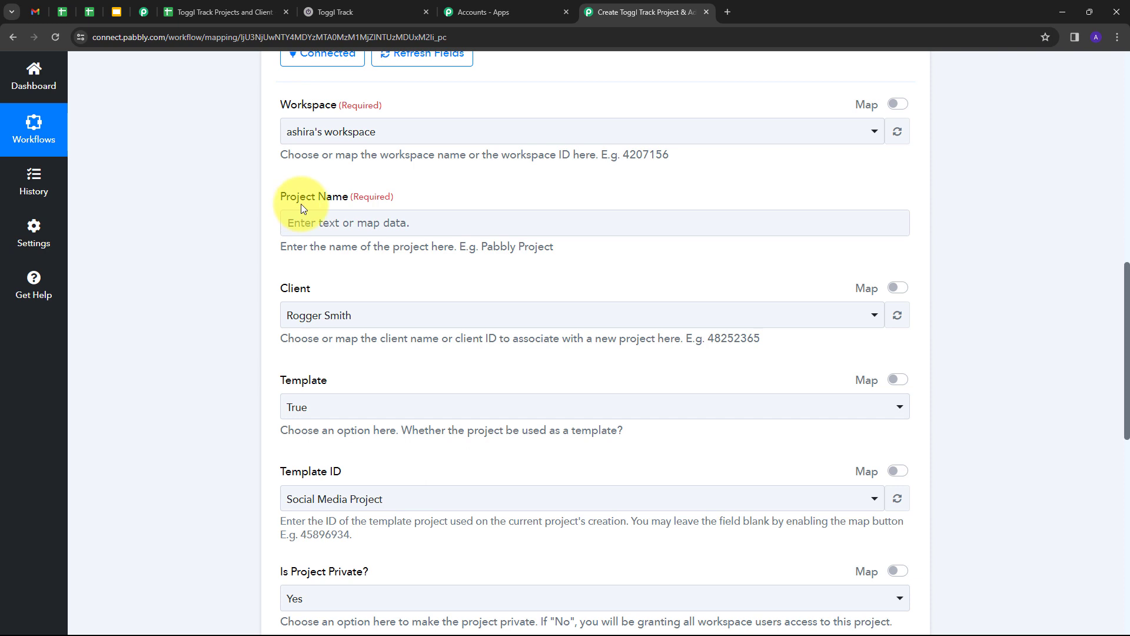
click(314, 219)
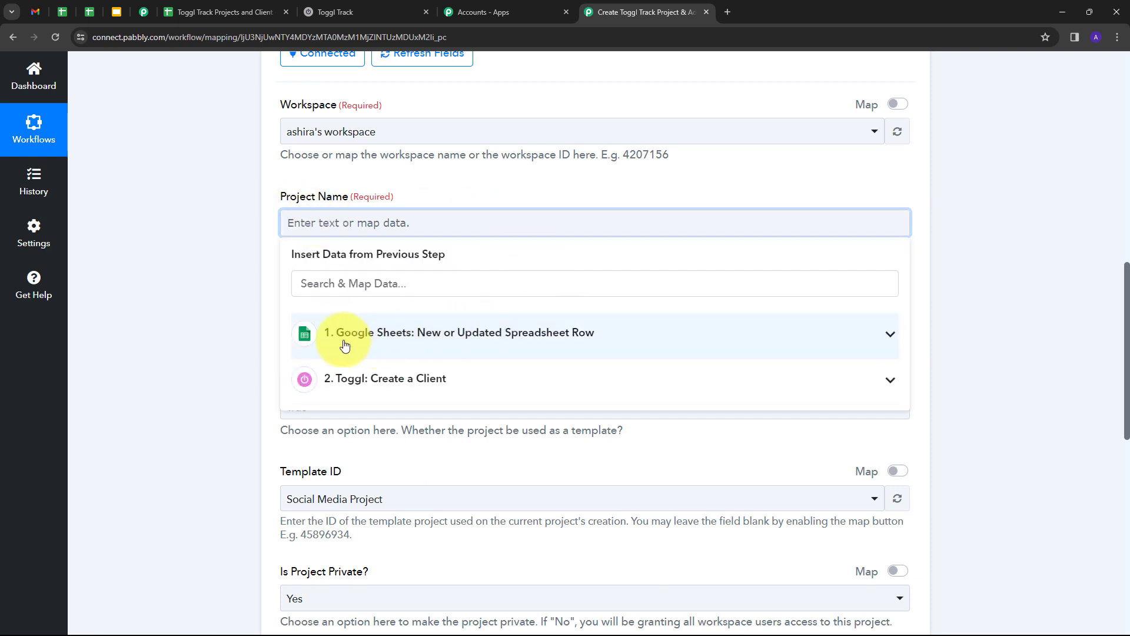
click(400, 331)
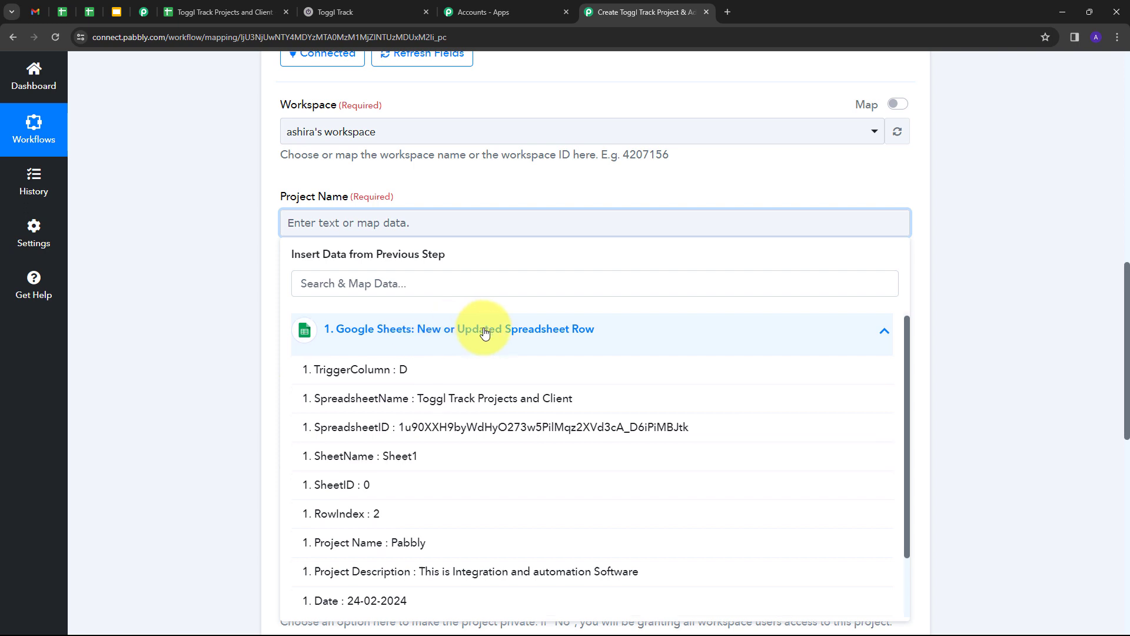
scroll(485, 333, down, 1)
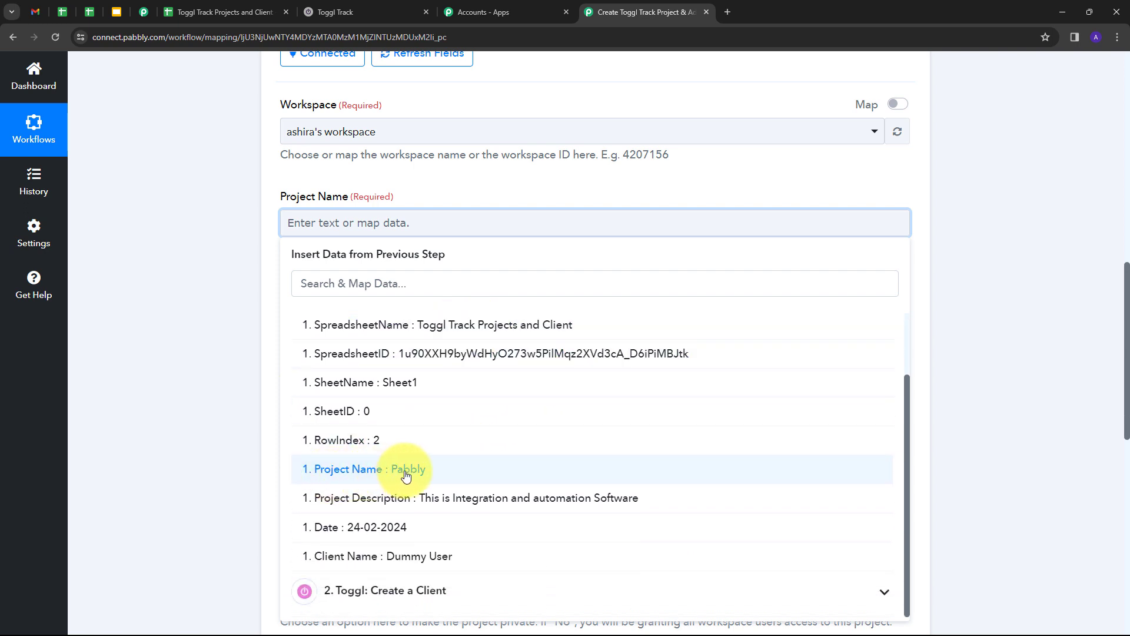
click(405, 475)
click(172, 306)
- Enable mapping for the Client field, clear its preset ID, and map the Id from the Toggl Create a Client step
scroll(355, 183, down, 2)
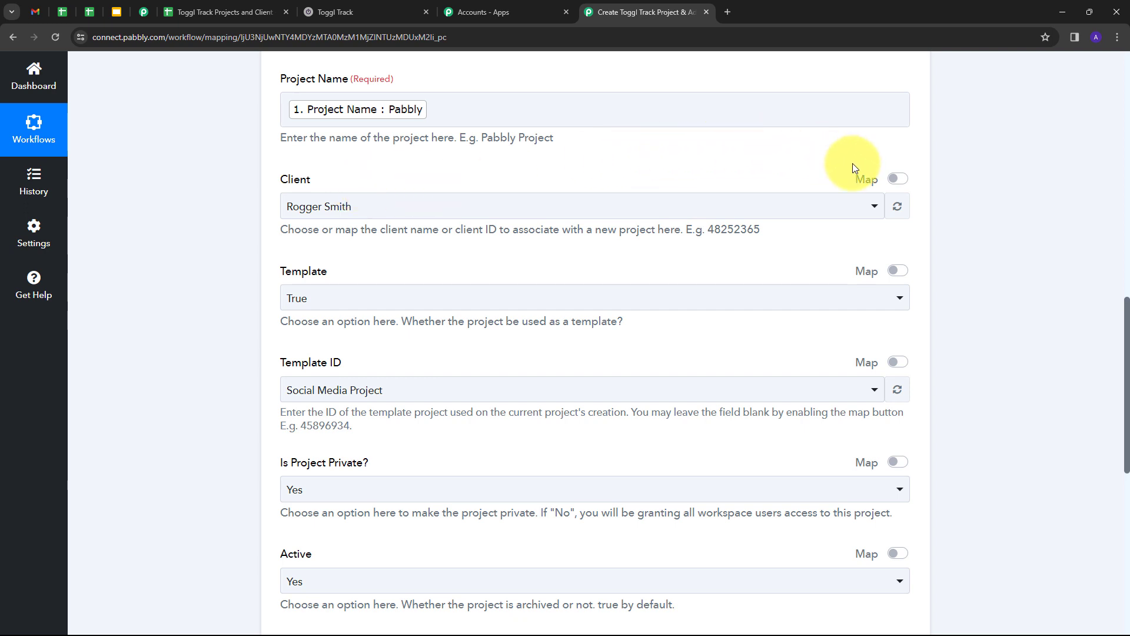
click(897, 178)
drag(406, 205, 284, 217)
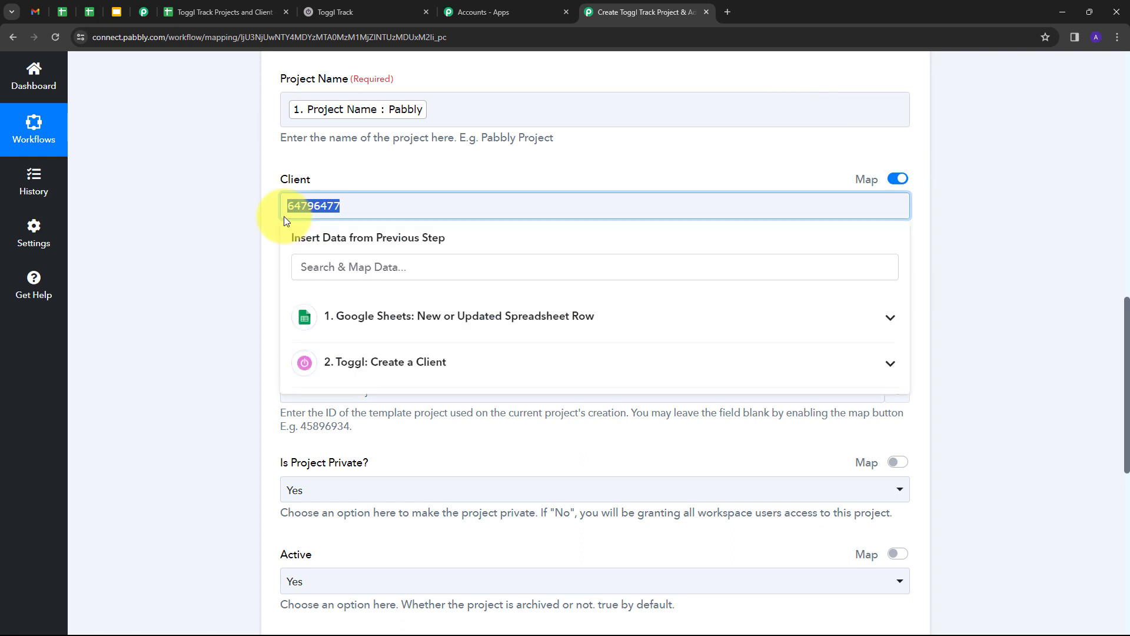
key(BackSpace)
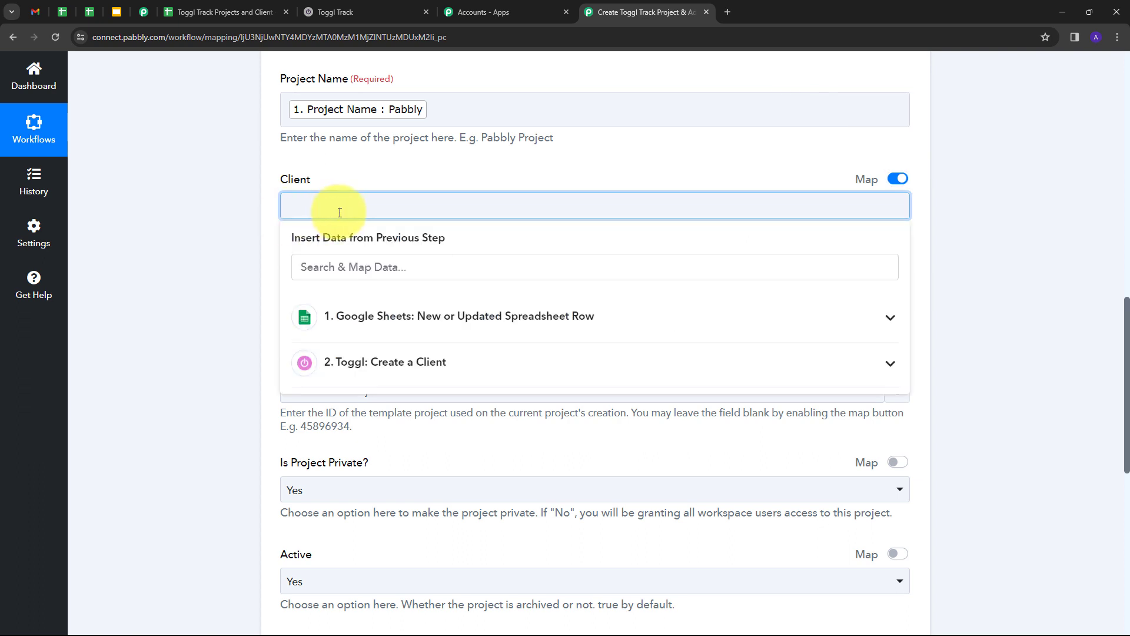
click(445, 363)
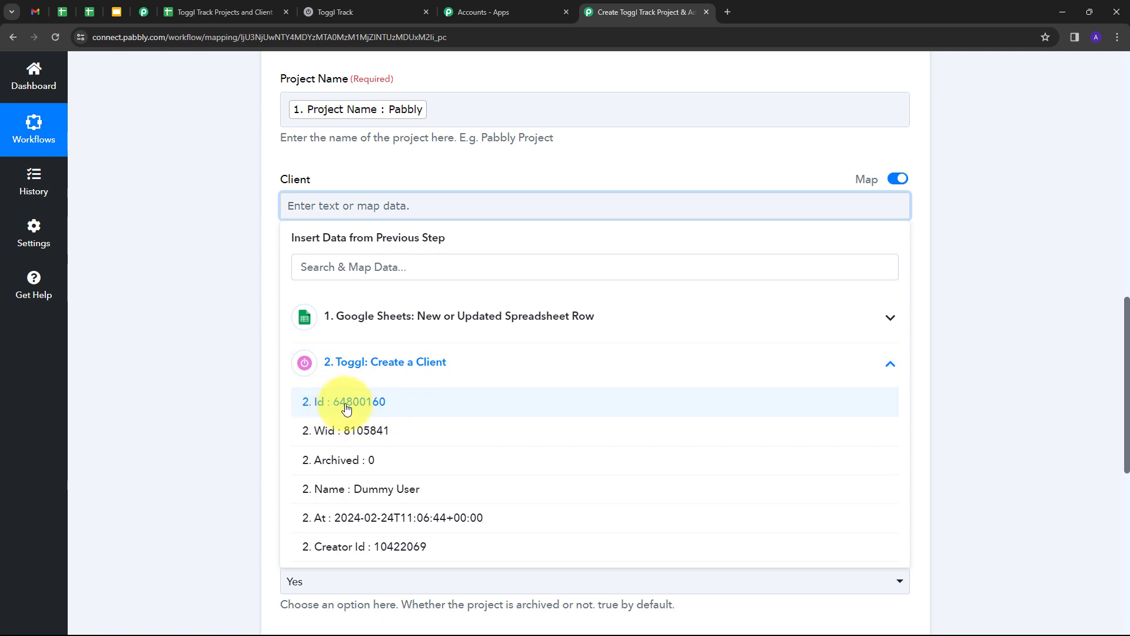
click(346, 403)
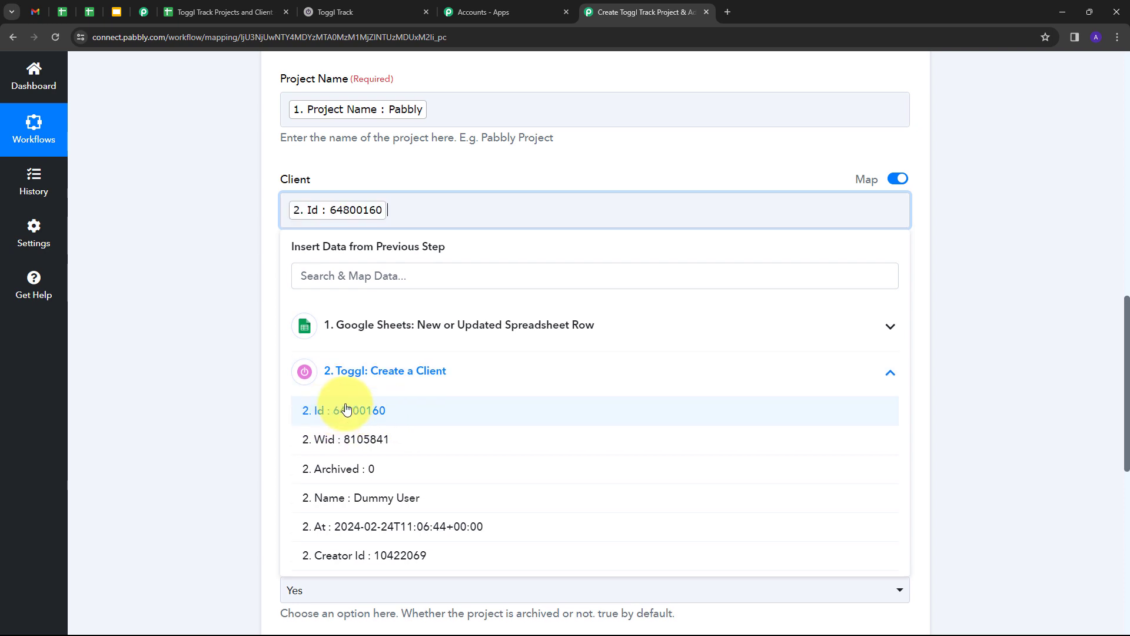
click(373, 171)
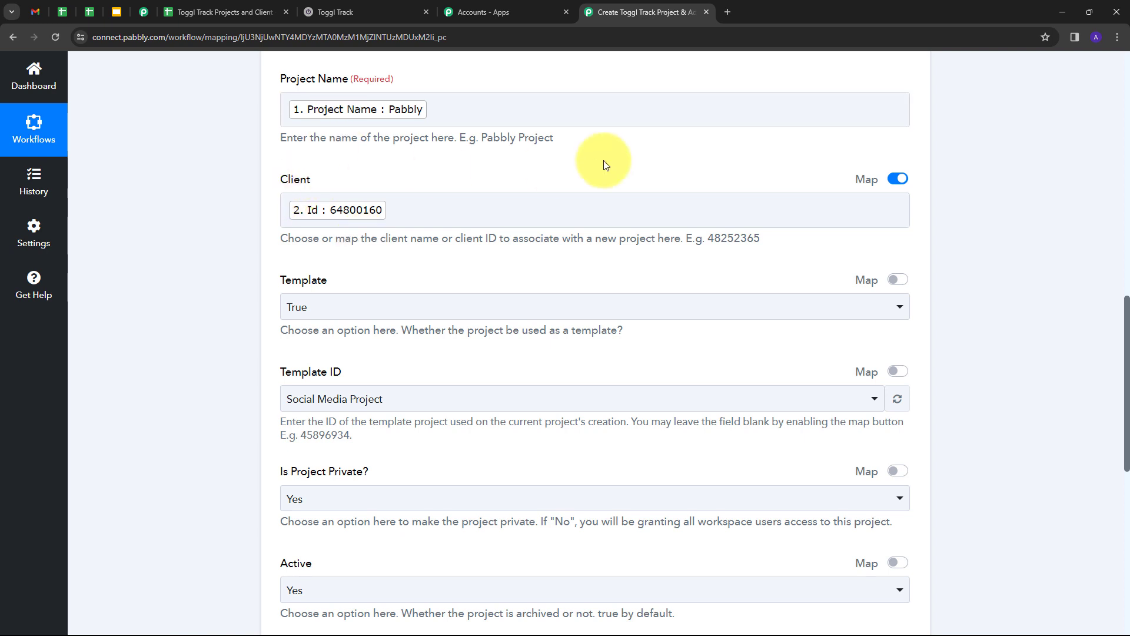
- Review the remaining project options and select True for the Template option
scroll(474, 170, down, 3)
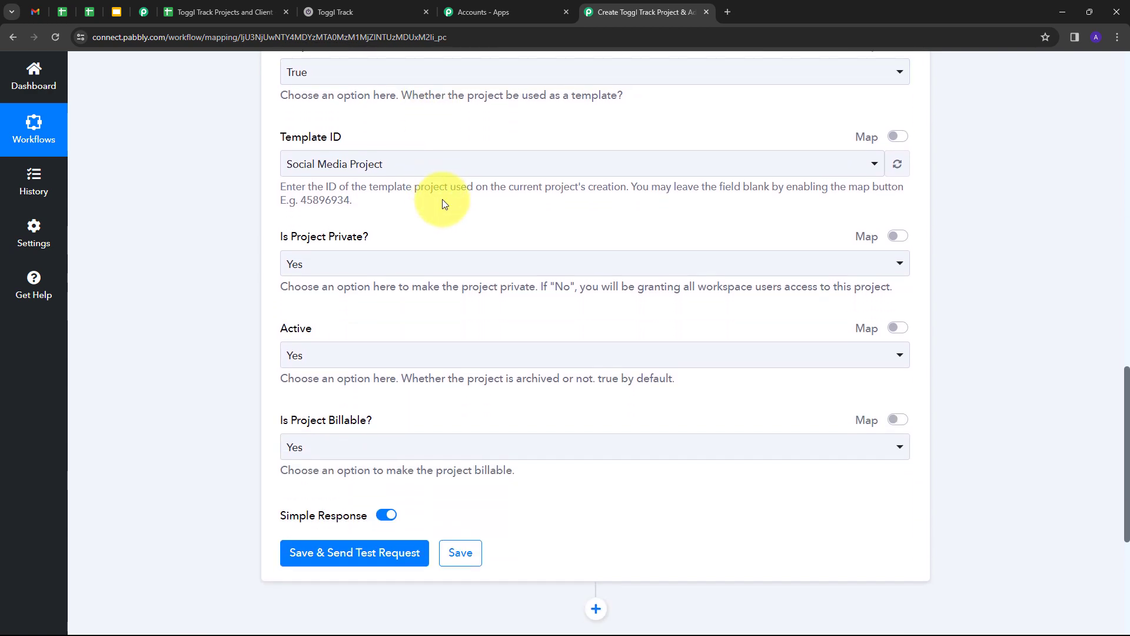
scroll(442, 202, up, 1)
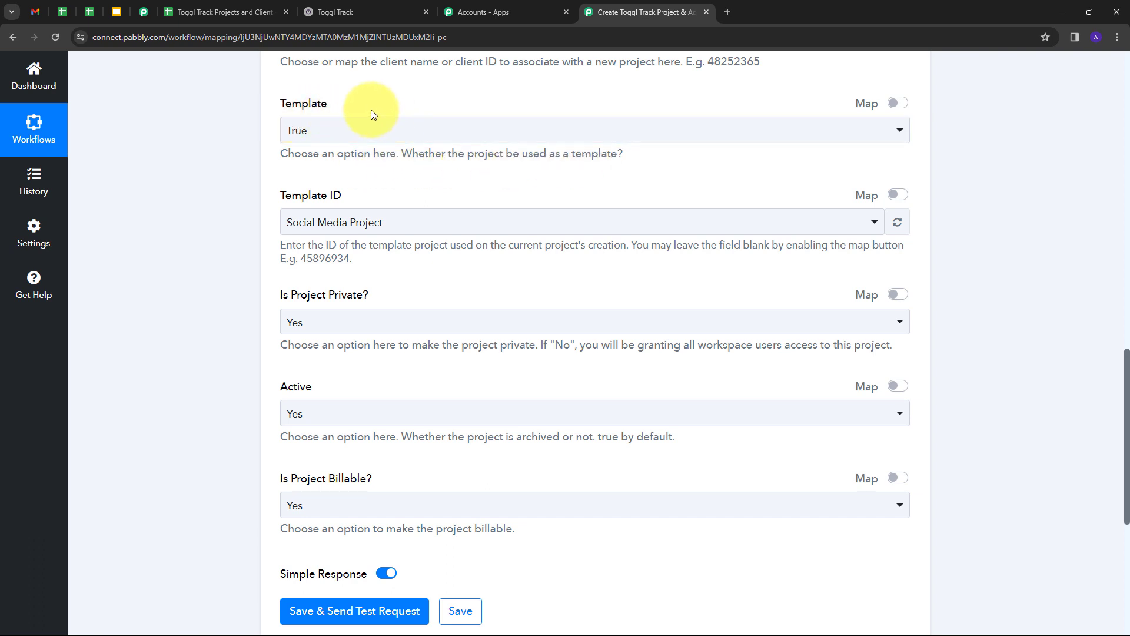
click(336, 128)
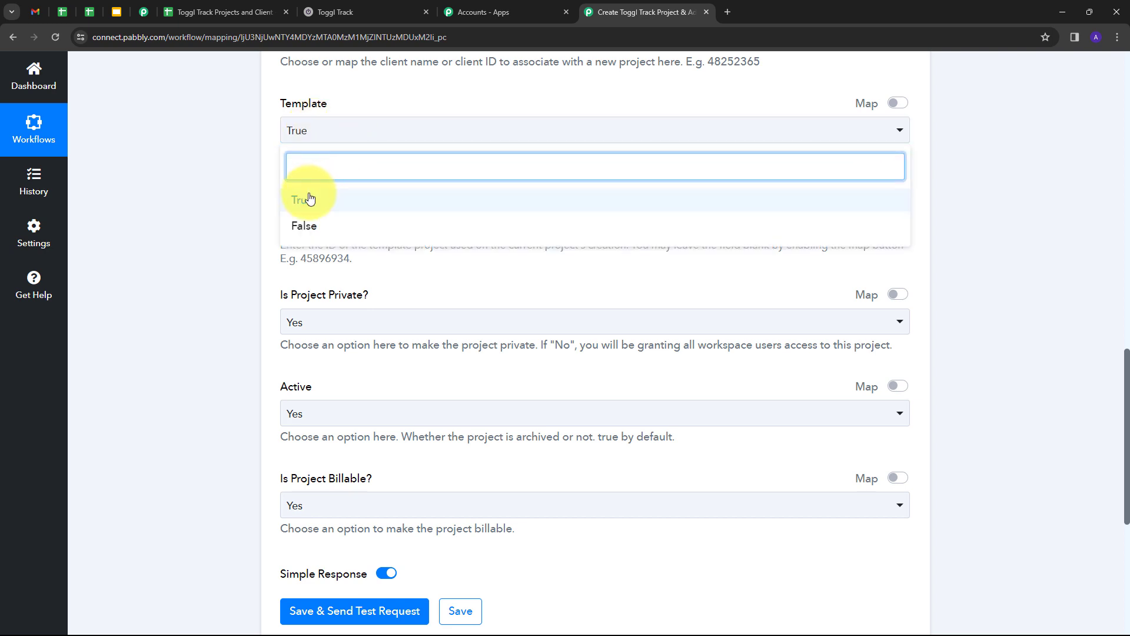
click(310, 199)
scroll(356, 162, down, 1)
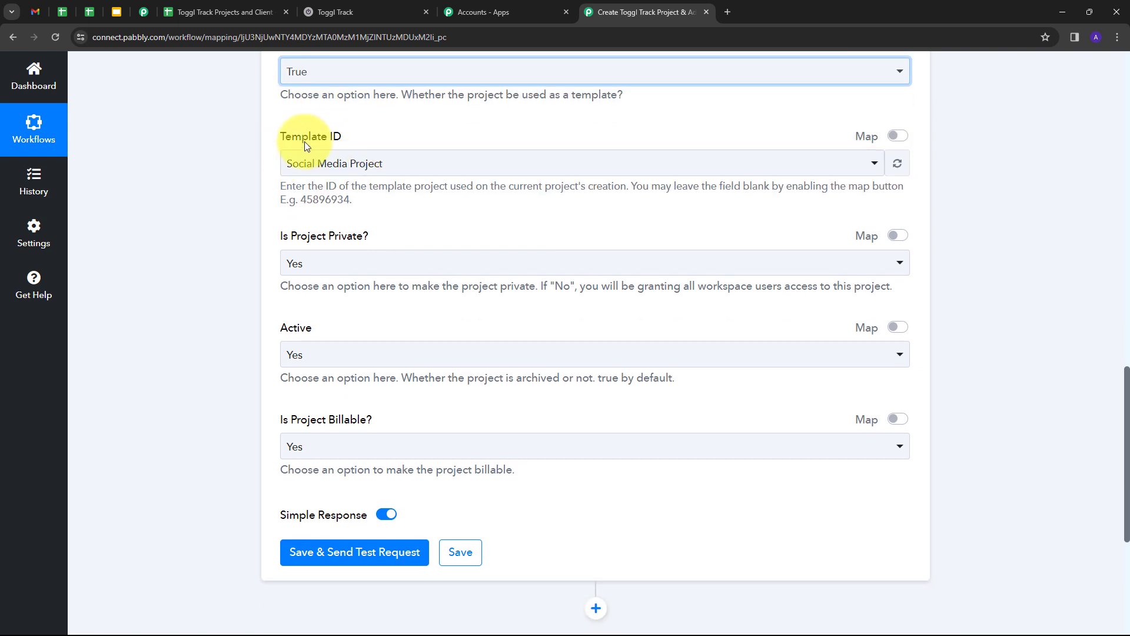
- Enable mapping for the Create a Project action's Template ID field and clear its preset value so it stays blank
scroll(303, 221, up, 1)
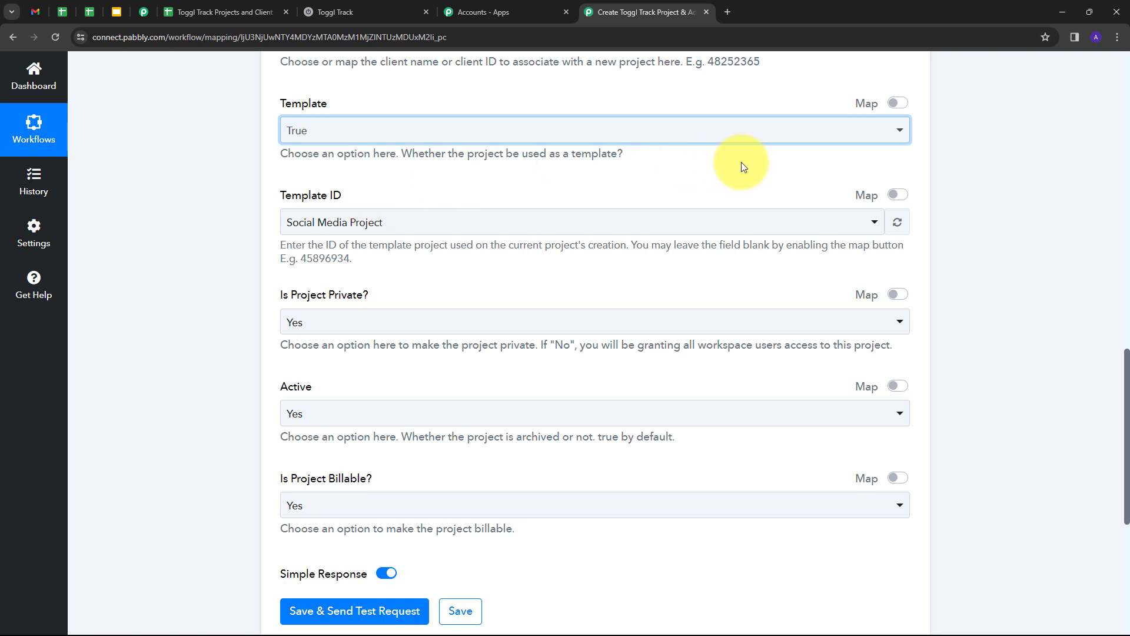
click(898, 194)
drag(349, 221, 252, 227)
key(BackSpace)
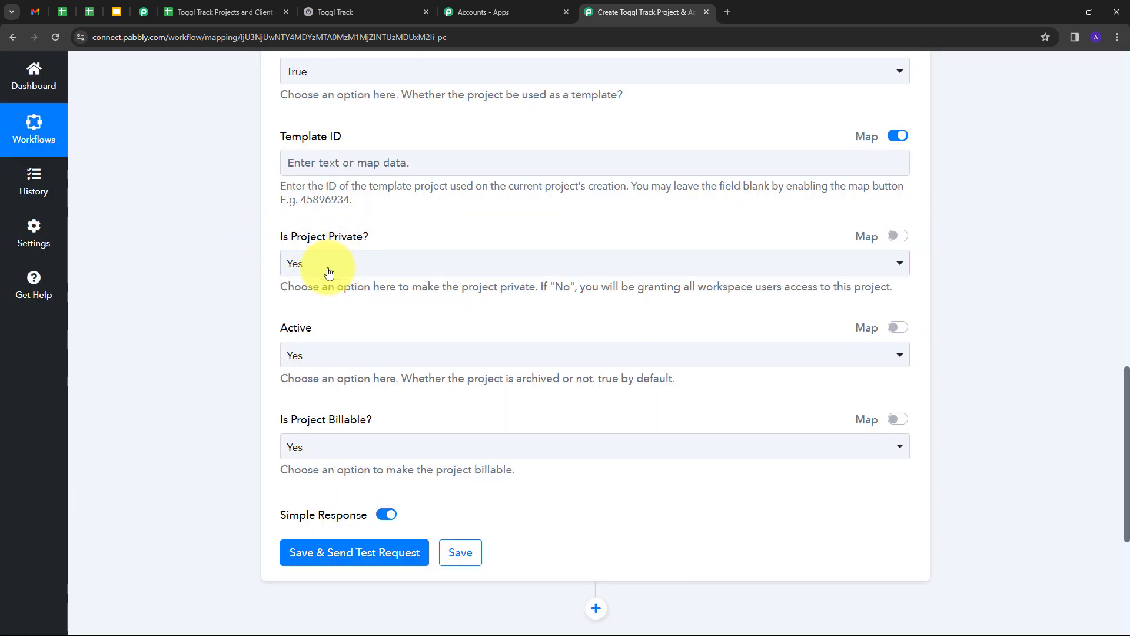
- Select Yes for the Is Project Private? option and review the Active and Is Project Billable? options
click(439, 268)
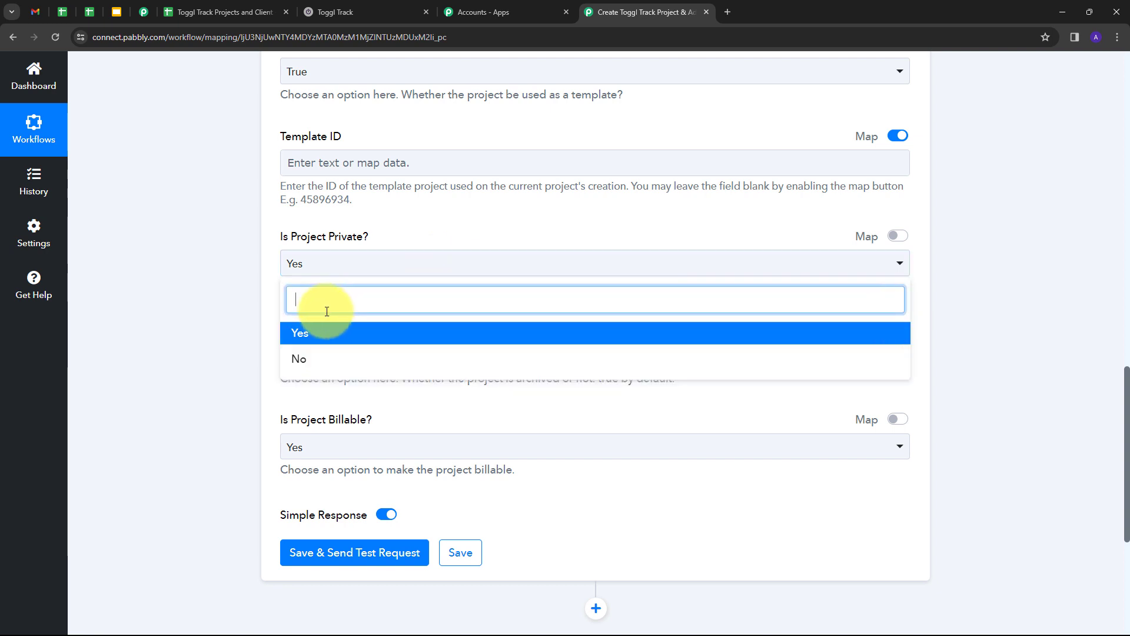
click(303, 332)
scroll(299, 291, down, 1)
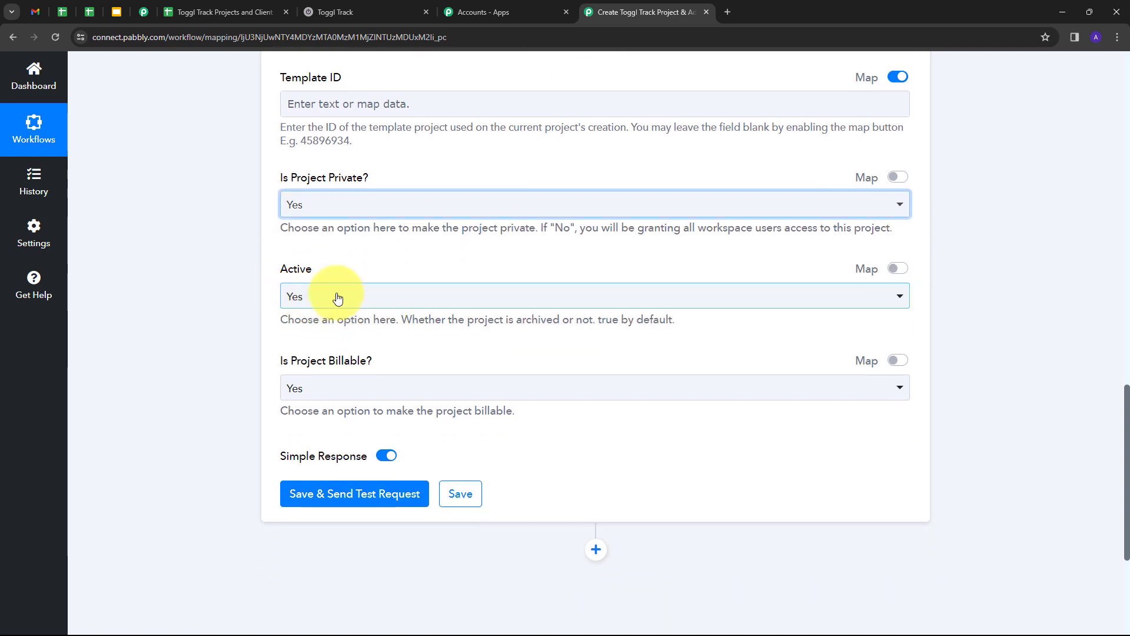
scroll(297, 303, down, 1)
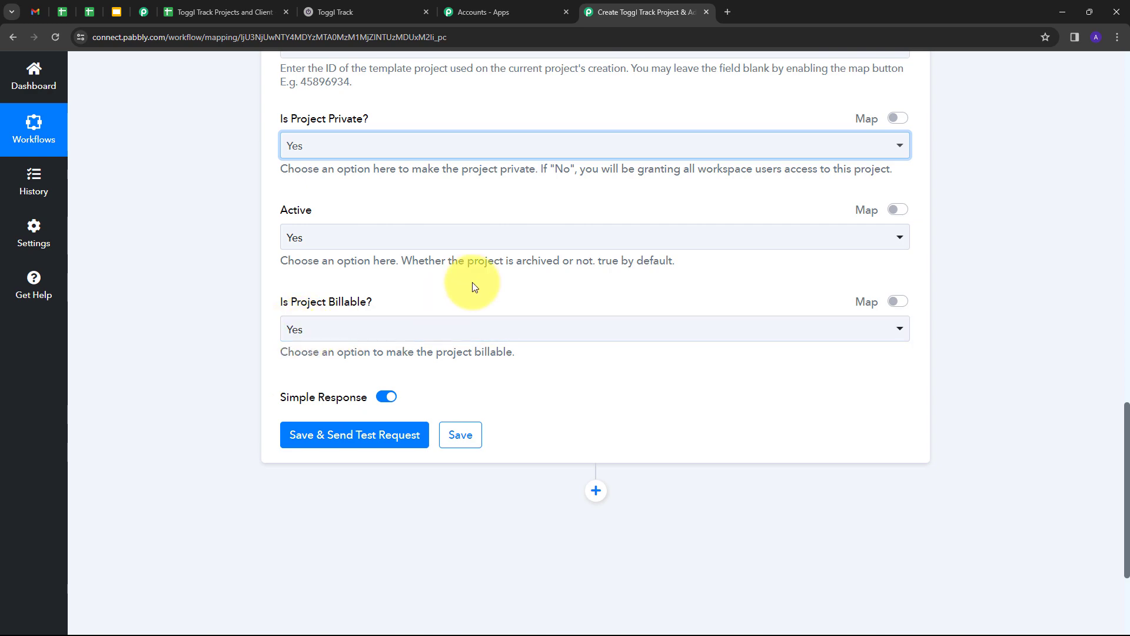
- Save the Create a Project action, send a test request, and examine the fields in the received response
scroll(474, 286, up, 8)
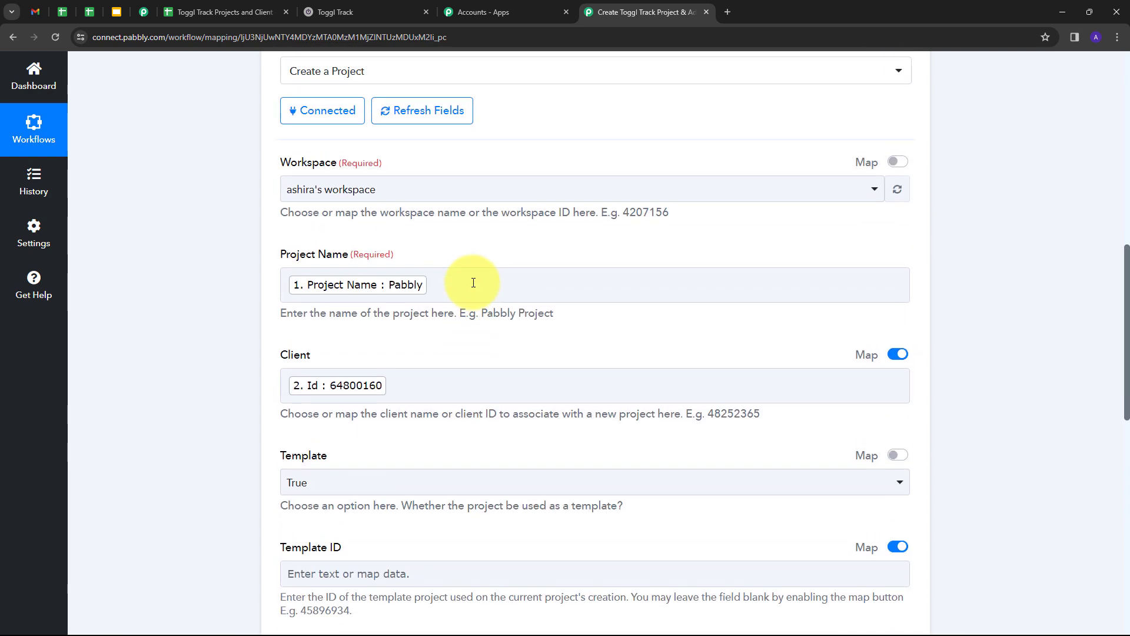
scroll(474, 286, down, 5)
scroll(474, 286, down, 5)
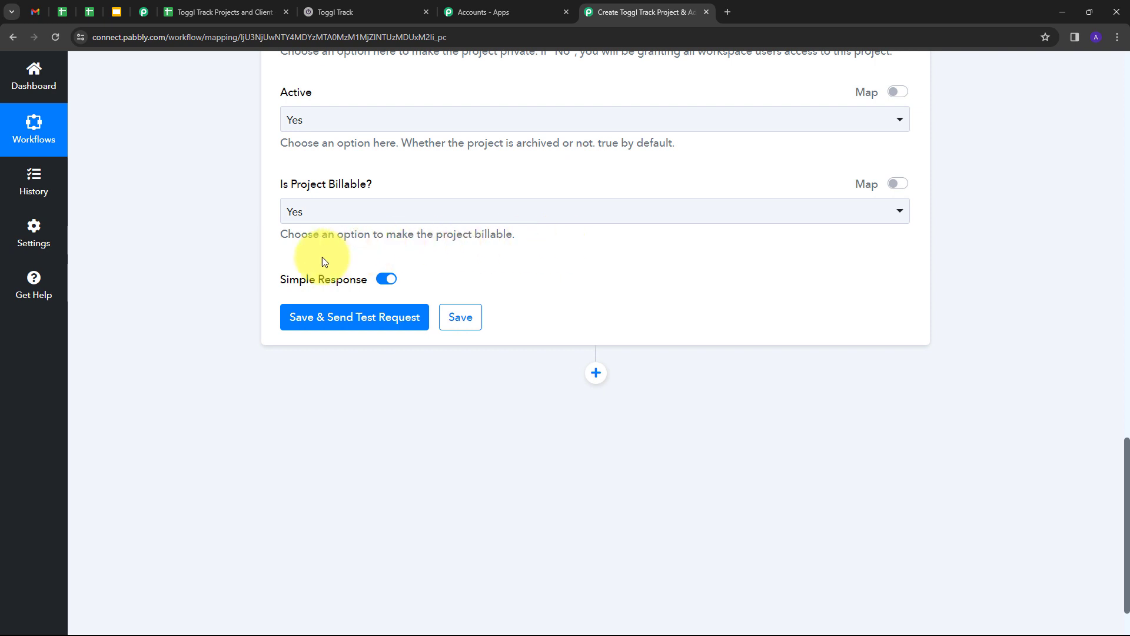
click(348, 326)
scroll(941, 315, down, 3)
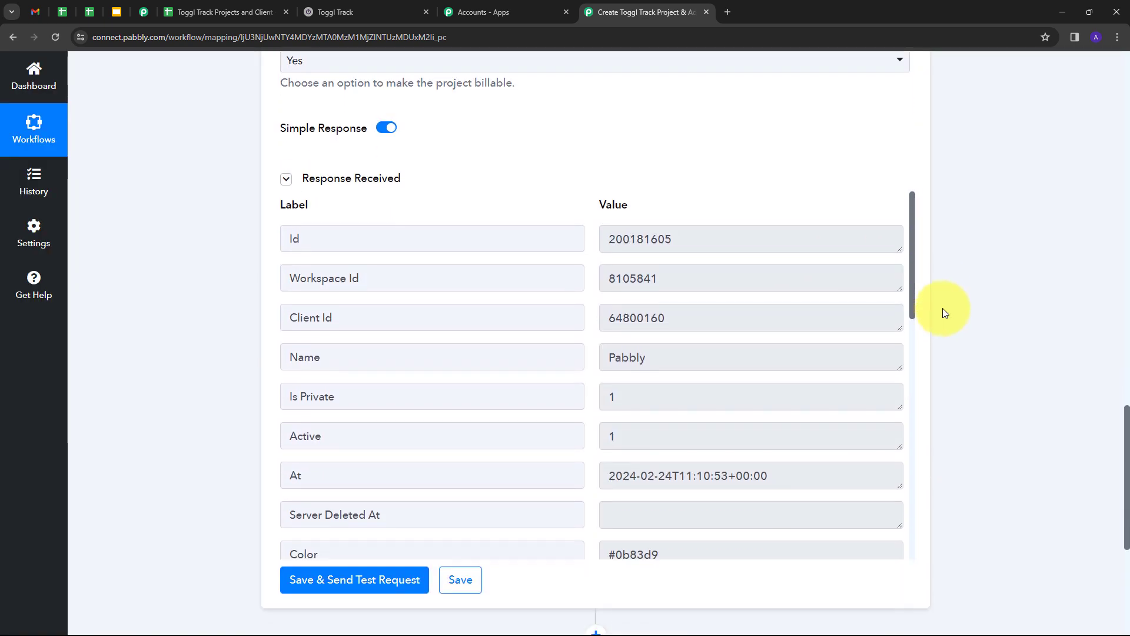
scroll(944, 313, down, 1)
scroll(699, 285, down, 3)
scroll(700, 284, up, 1)
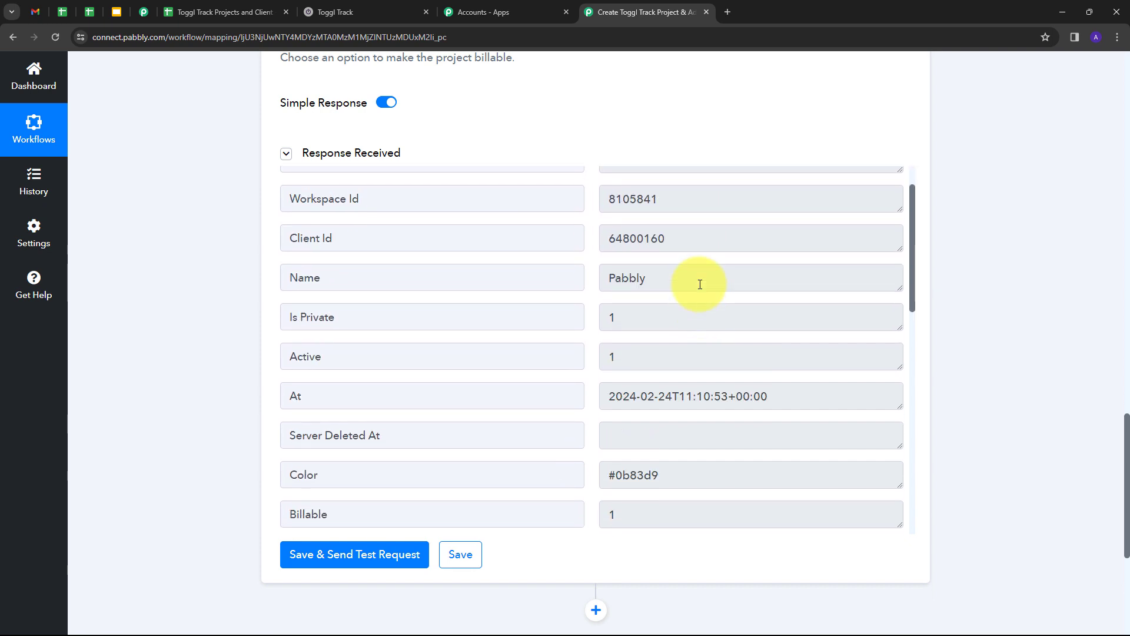
scroll(700, 285, up, 2)
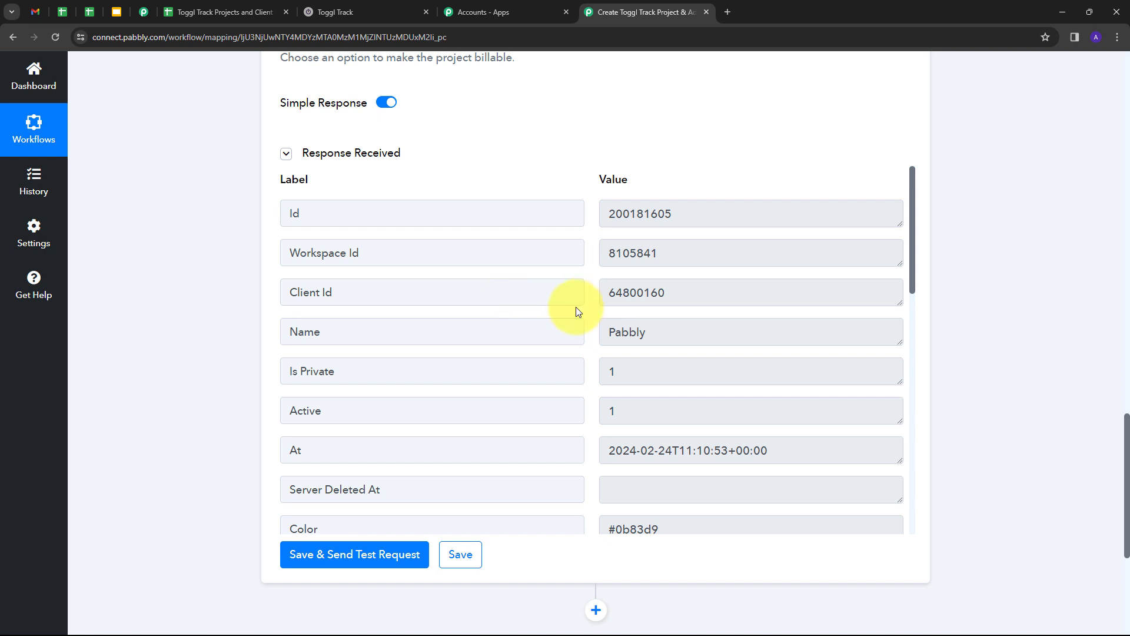
- Switch to Toggl Track and check the project list for the Pabbly project and its linked client
click(375, 12)
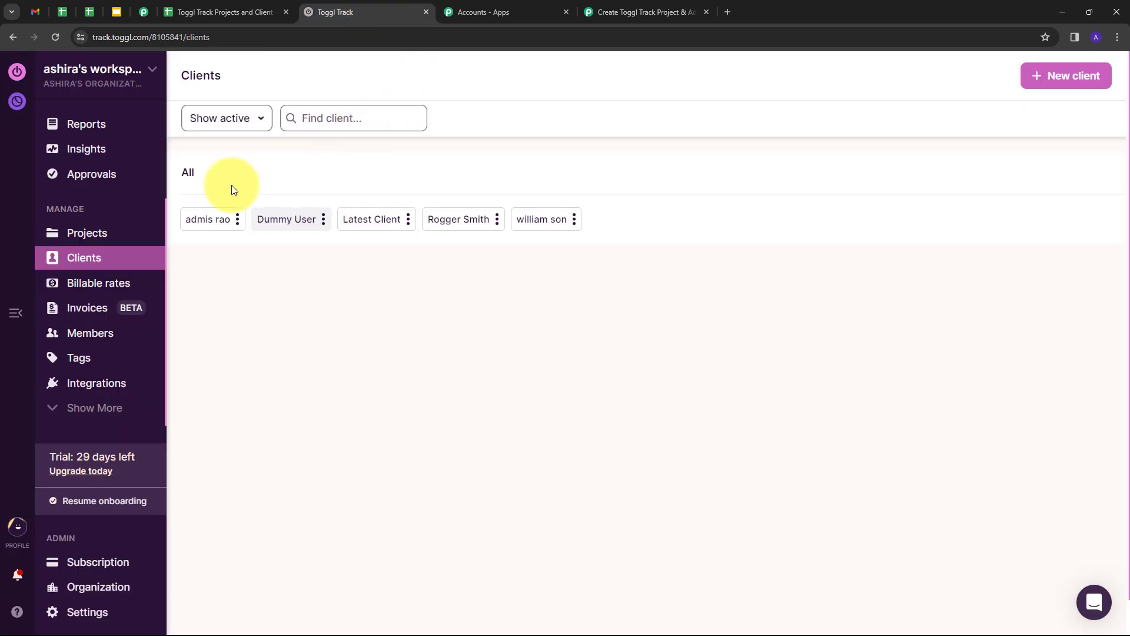
click(70, 232)
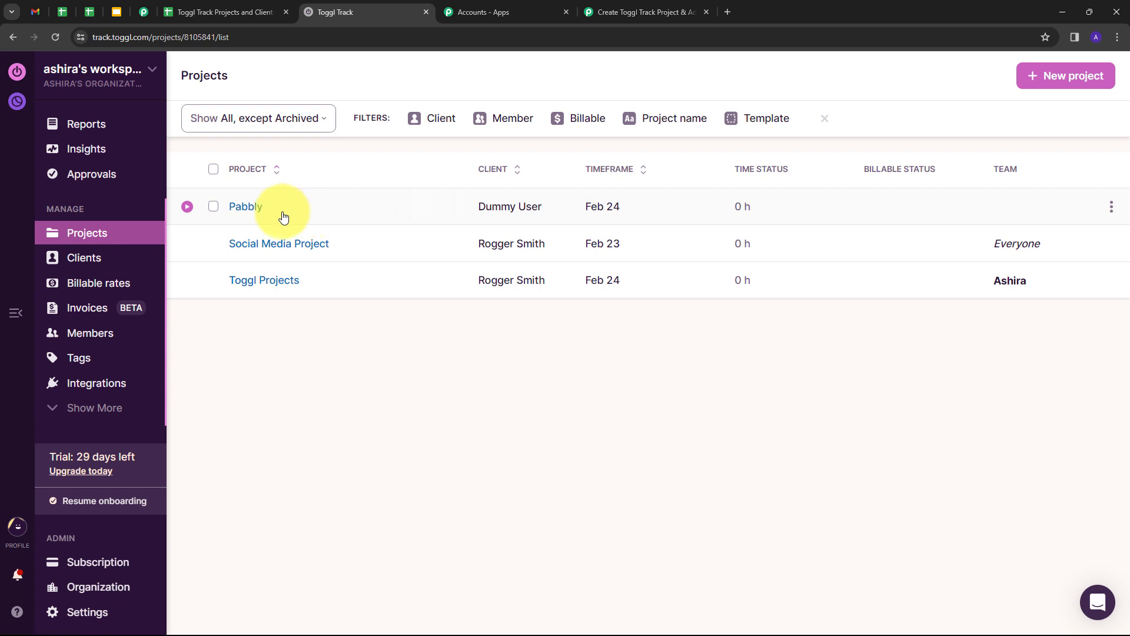
- In the Google Sheets spreadsheet, fill row 3 with date 24-02-2024, project Testing, client Test User and description "This is for testing"
click(189, 8)
double_click(145, 236)
key(Return)
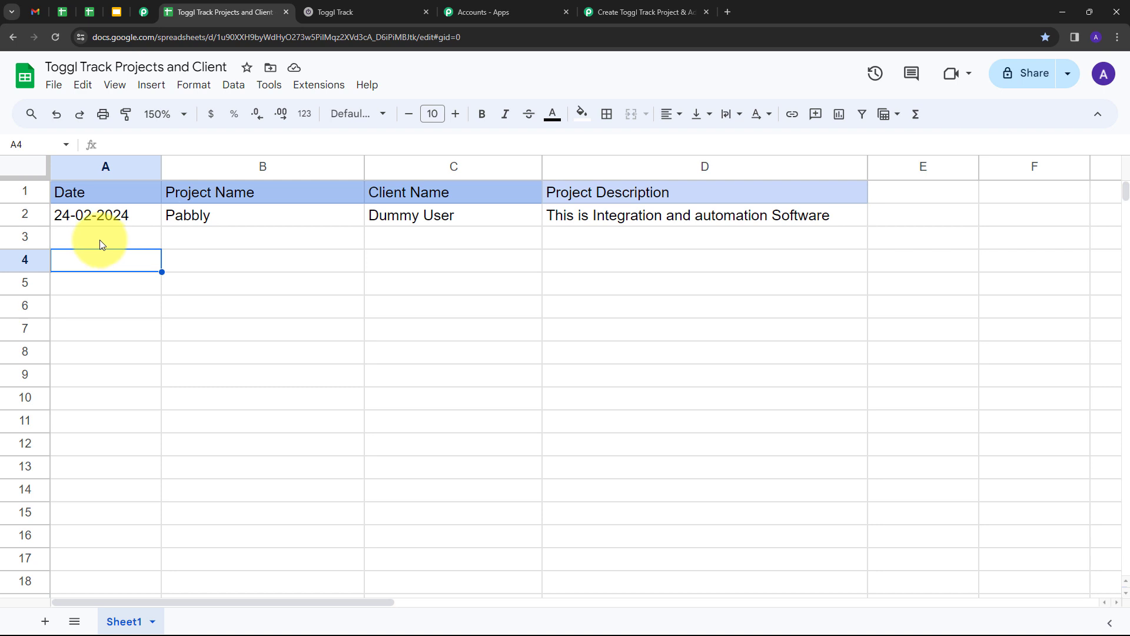
click(101, 242)
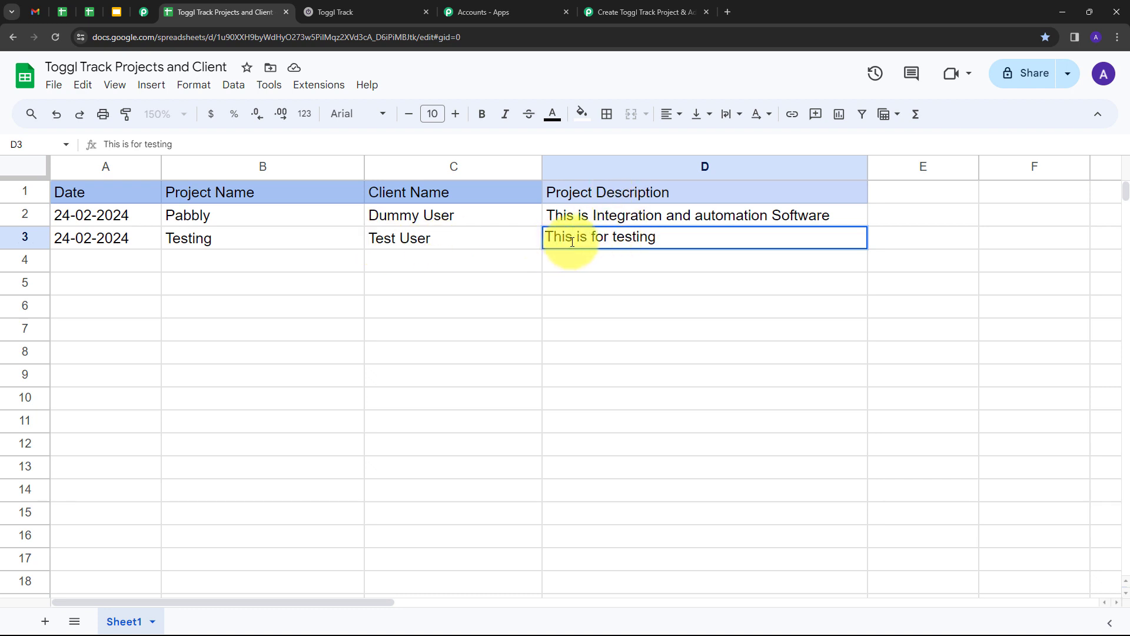
key(Return)
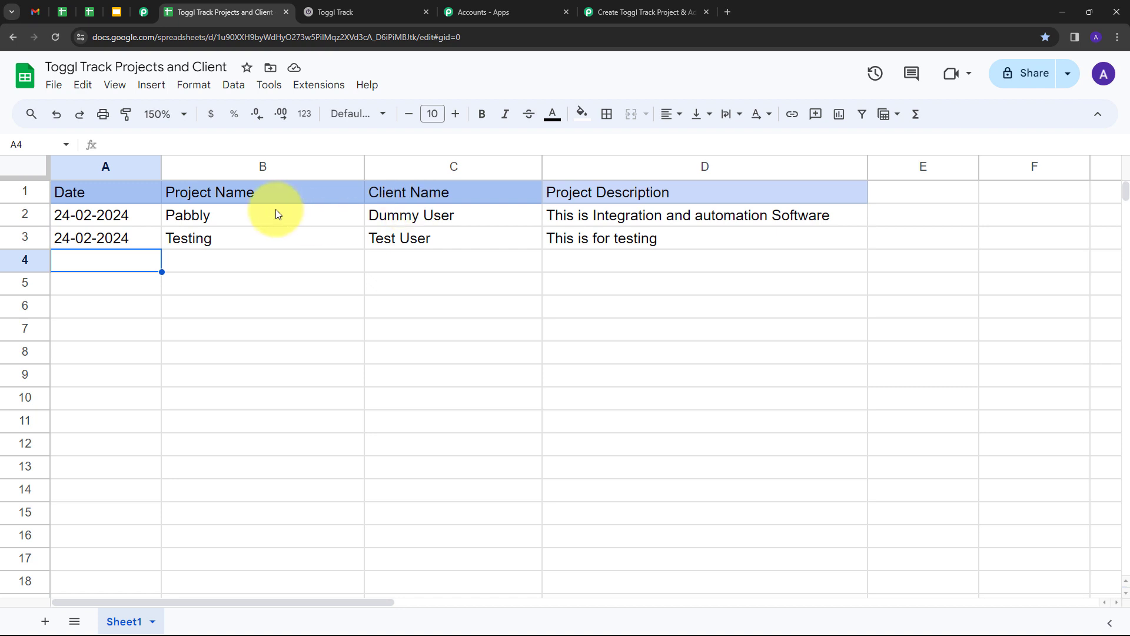
- Switch to Toggl Track and check the client list for Test User and the project list for Testing
click(379, 8)
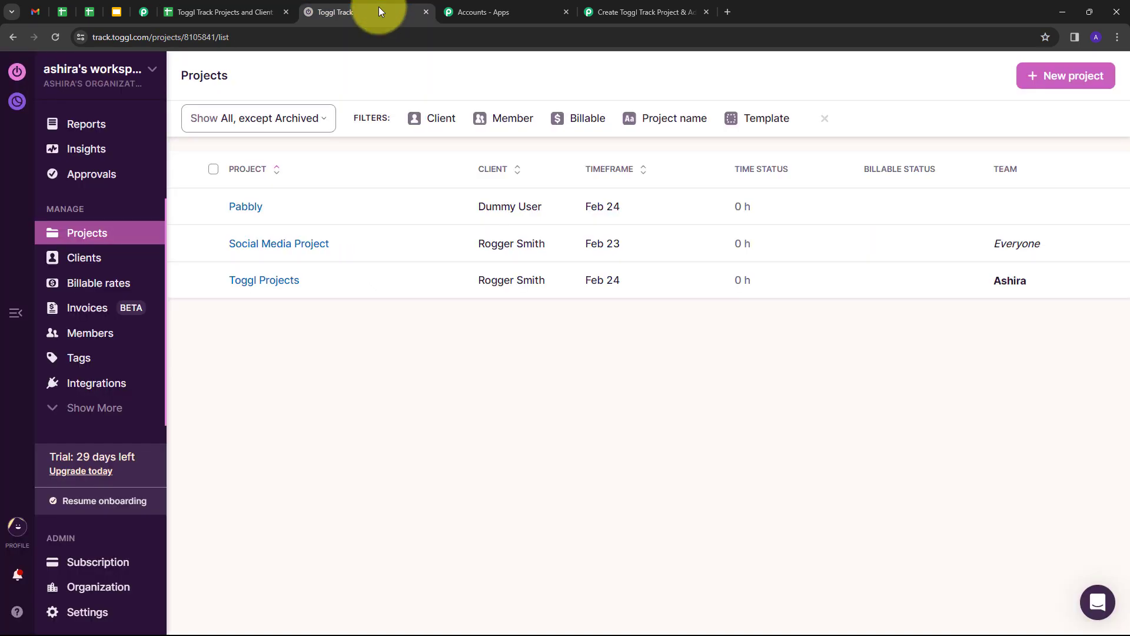
click(83, 256)
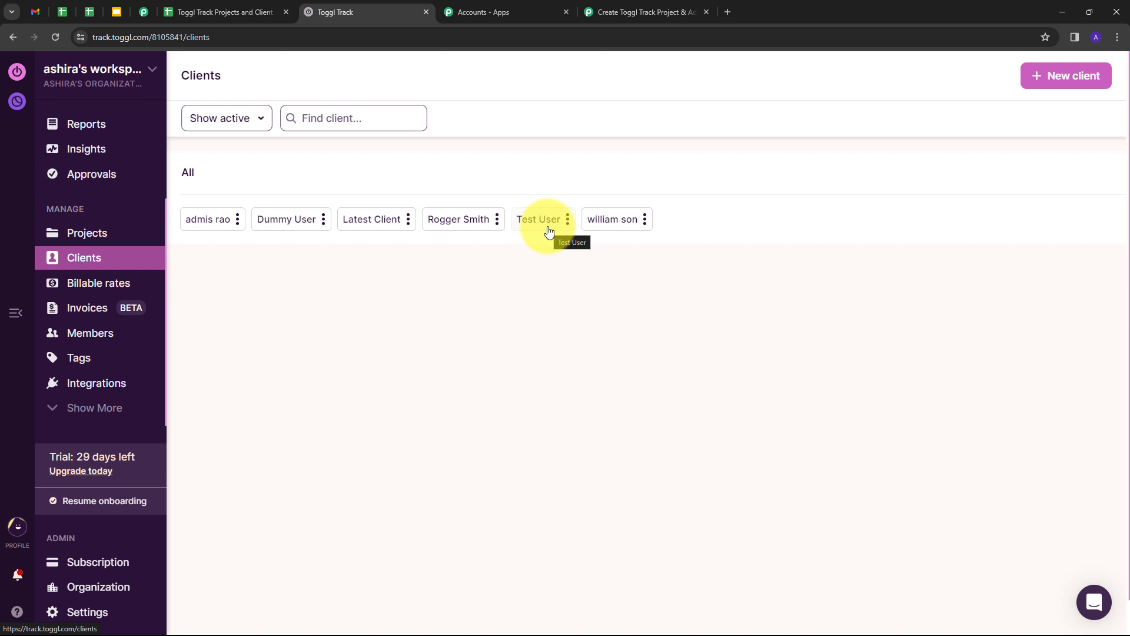
click(96, 231)
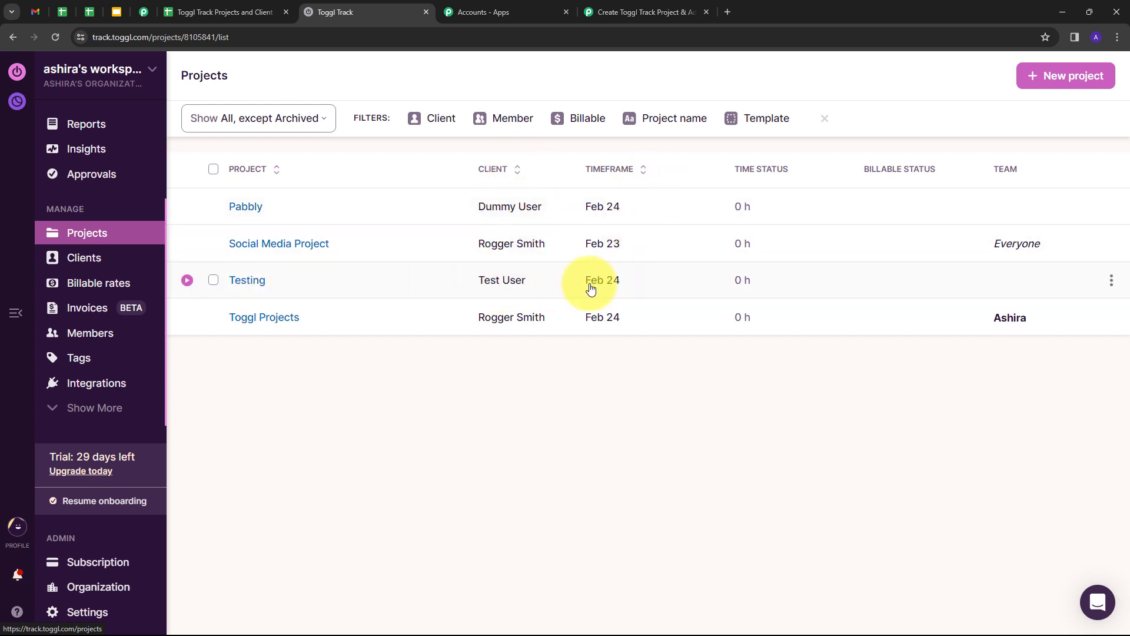
mouse_move(601, 288)
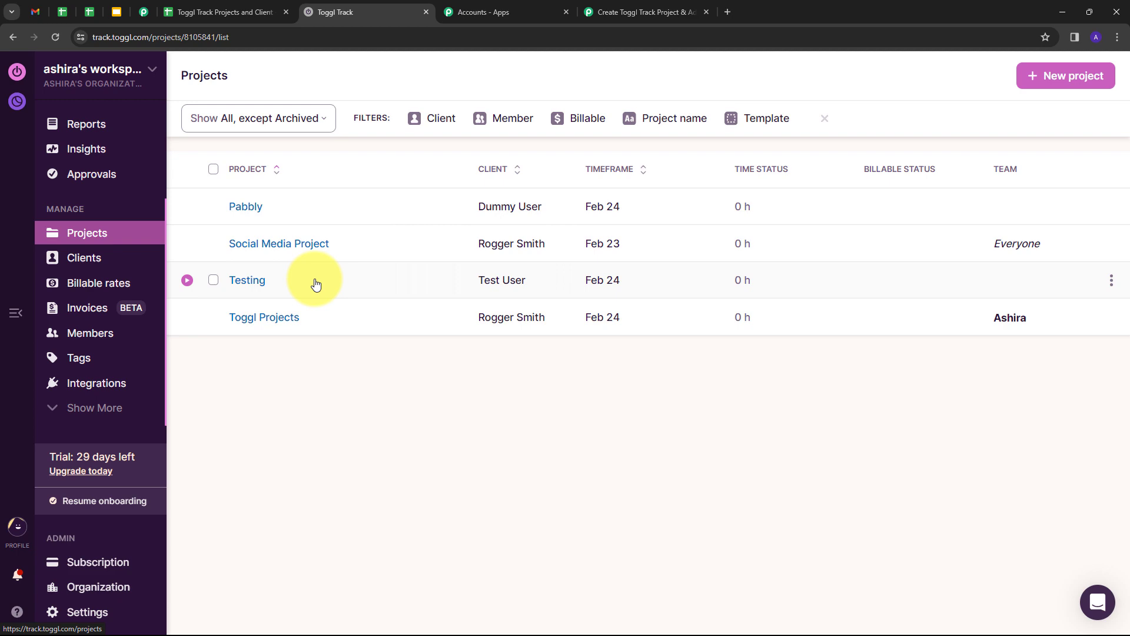
- Compare the spreadsheet's Testing row with the corresponding project entry in Toggl Track
click(235, 14)
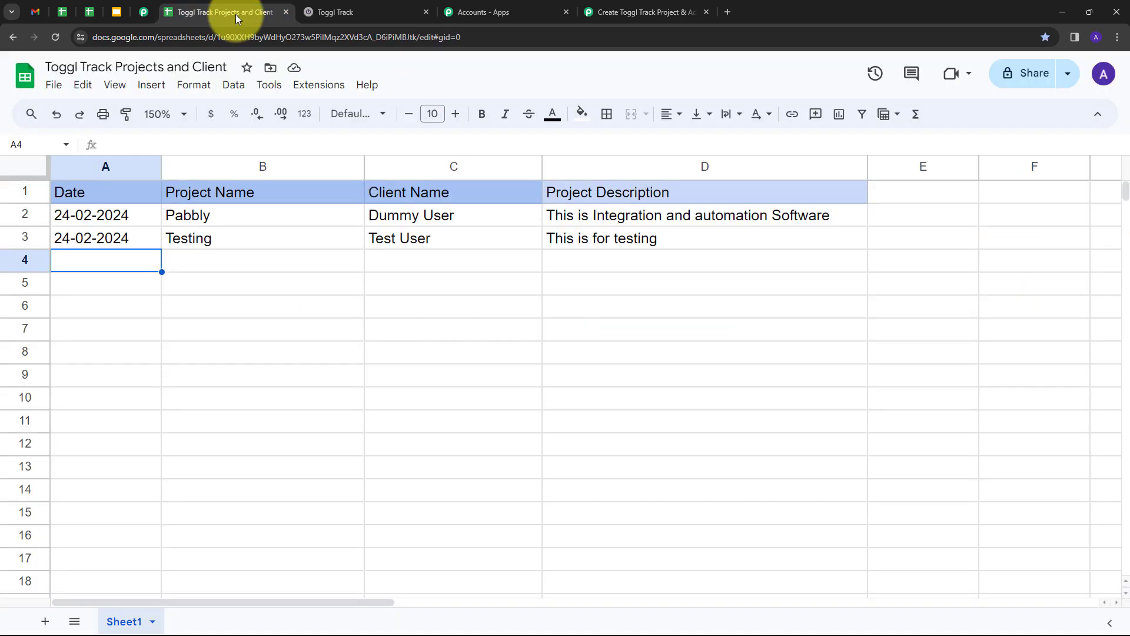
click(340, 12)
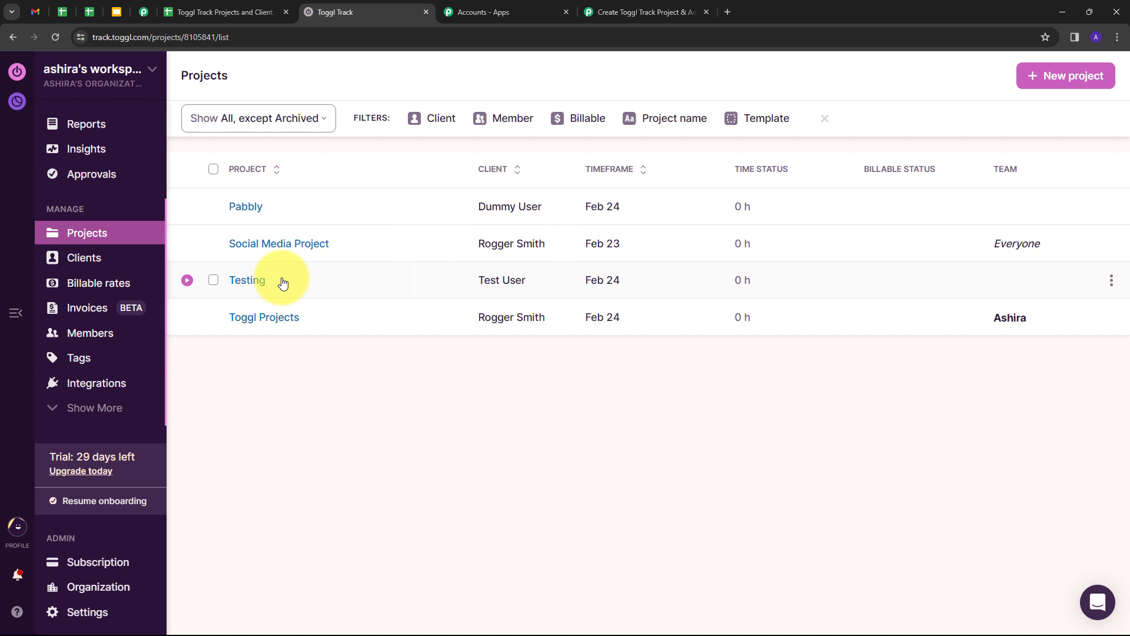
click(232, 12)
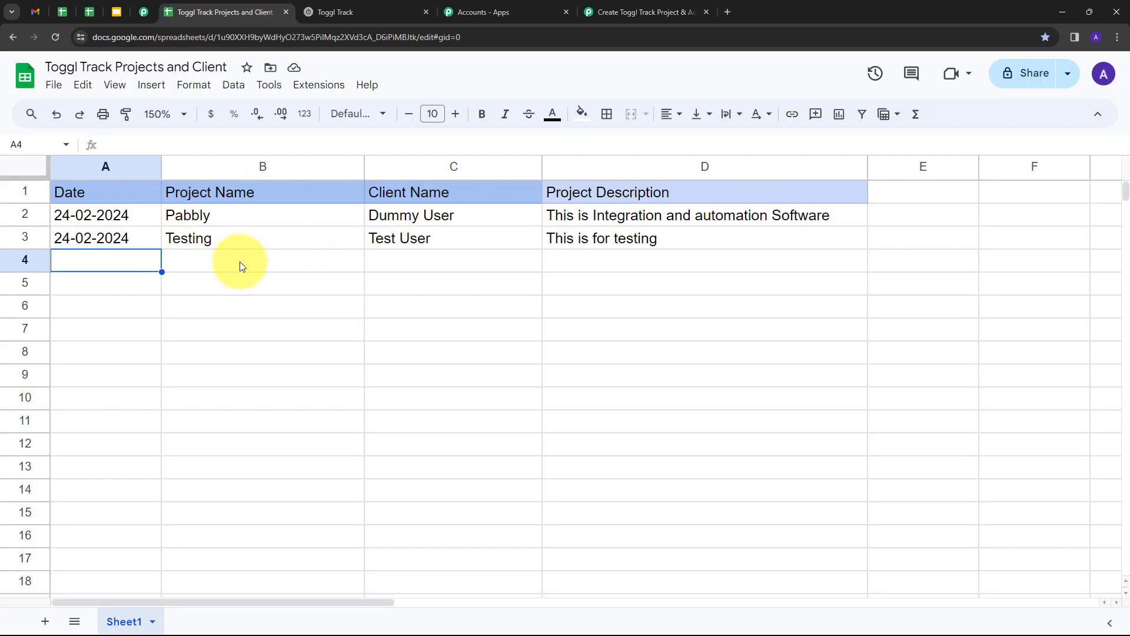
click(347, 12)
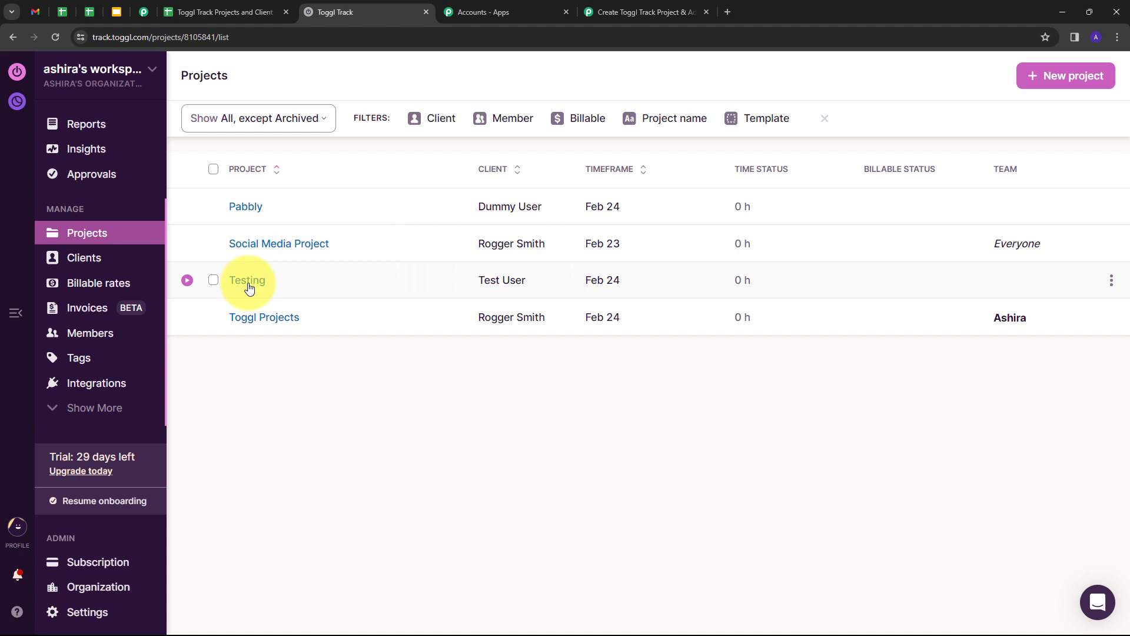
- Switch to the Pabbly Connect workflow and review its Google Sheets trigger and two Toggl actions
click(612, 7)
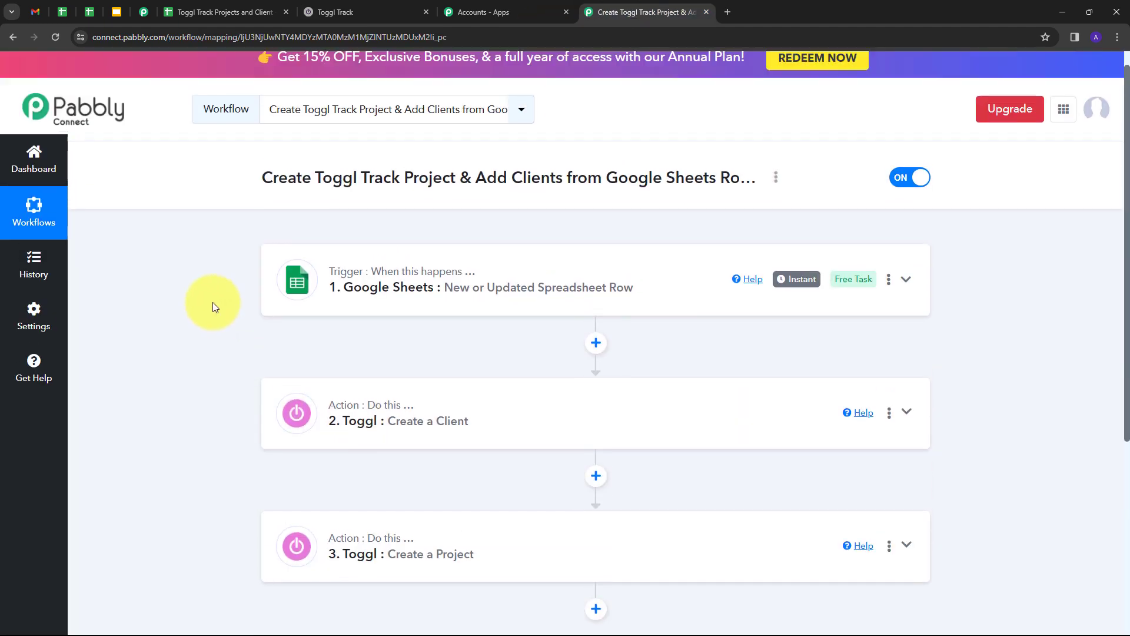
scroll(199, 293, down, 1)
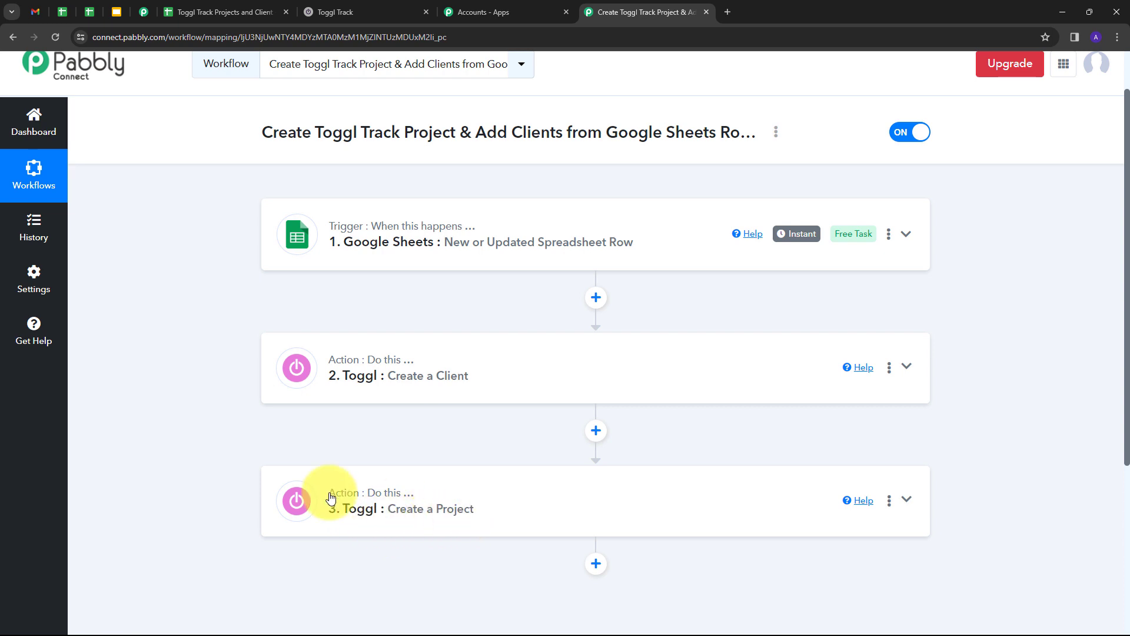
scroll(239, 421, up, 1)
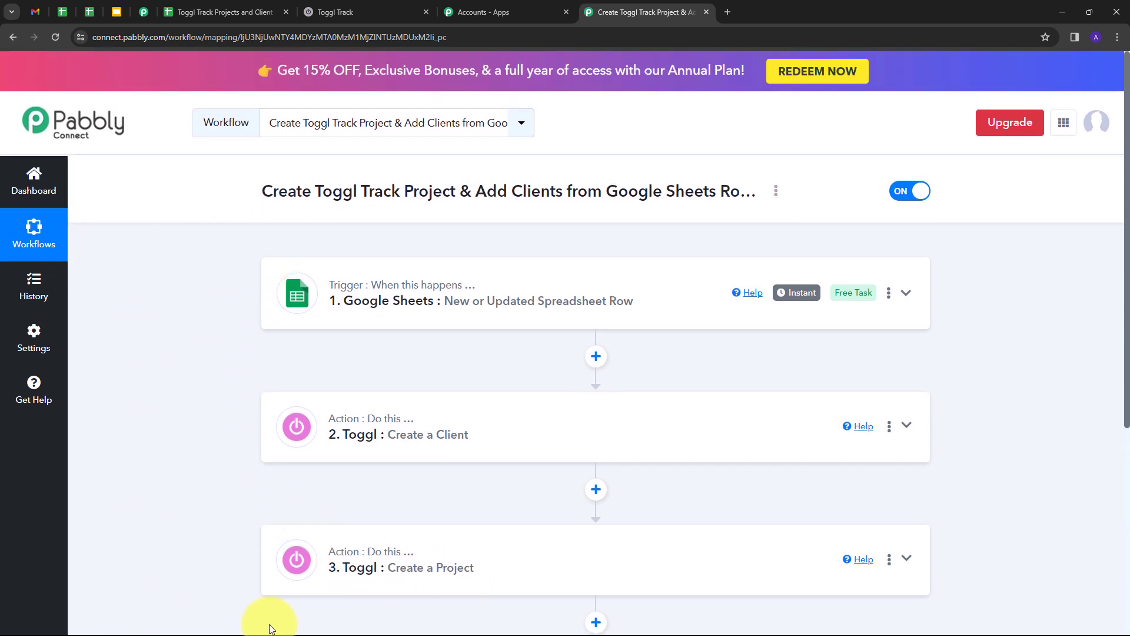